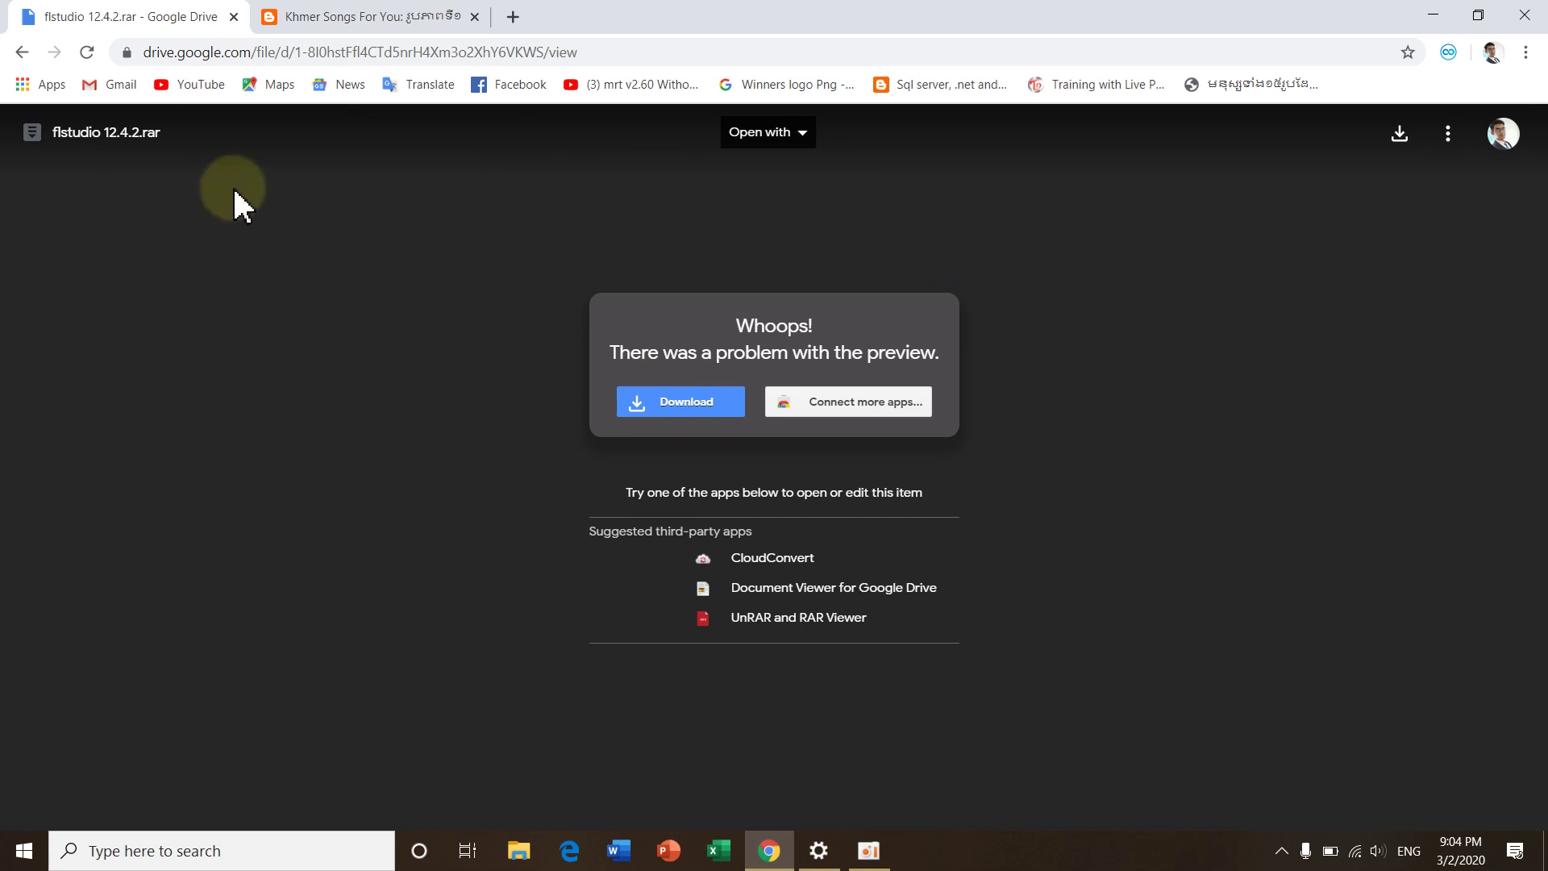
Go back from the Drive file page to the LEAPPENG TUTORIAL blog, open an empty browser tab, and return to the blog
click(21, 54)
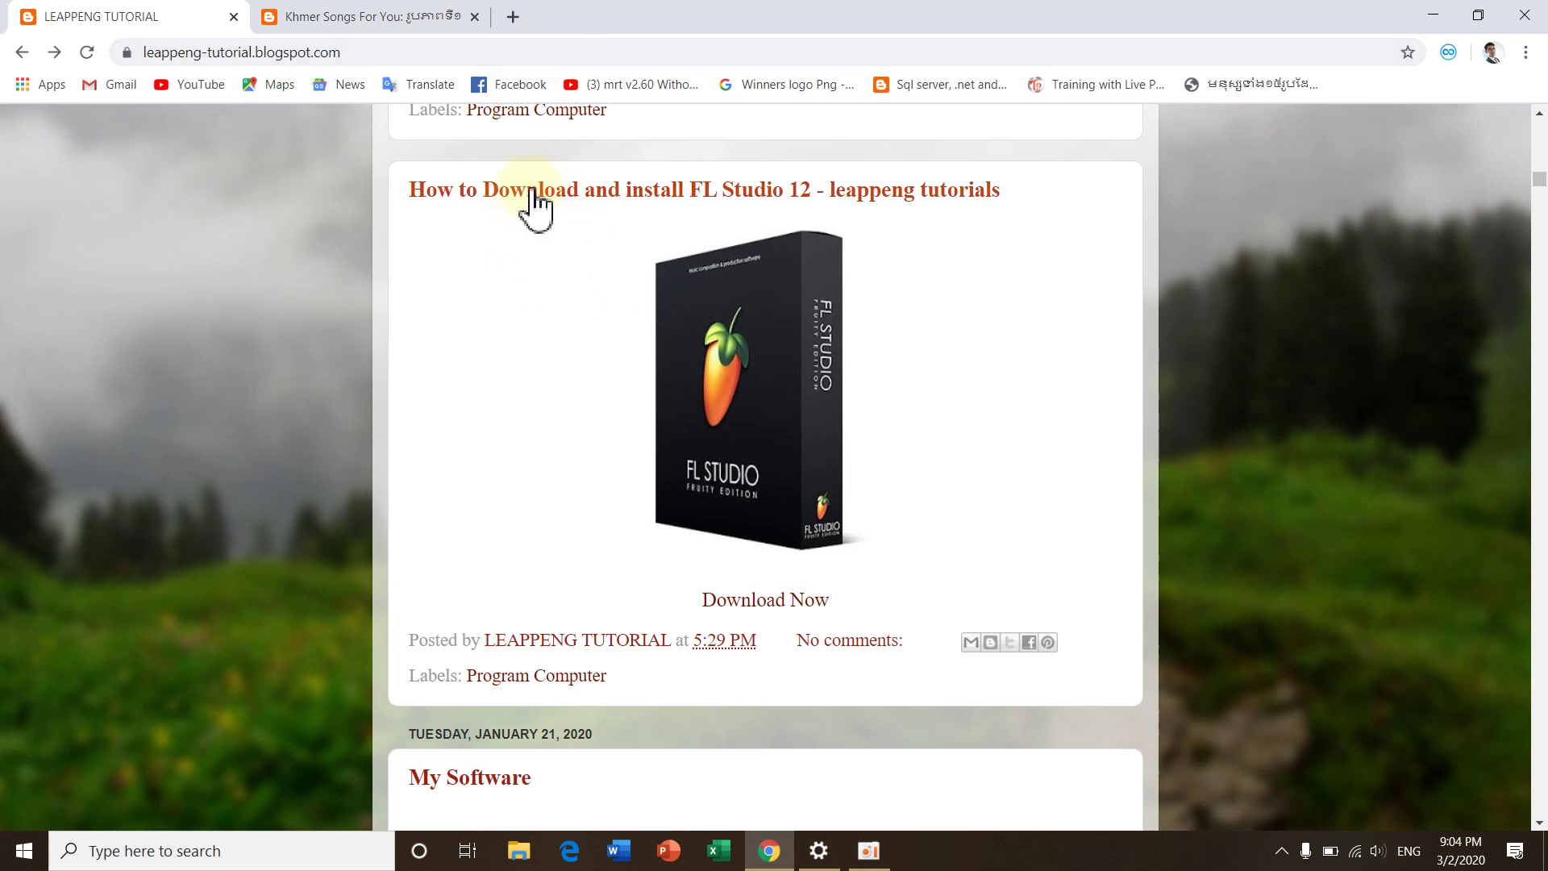
click(513, 17)
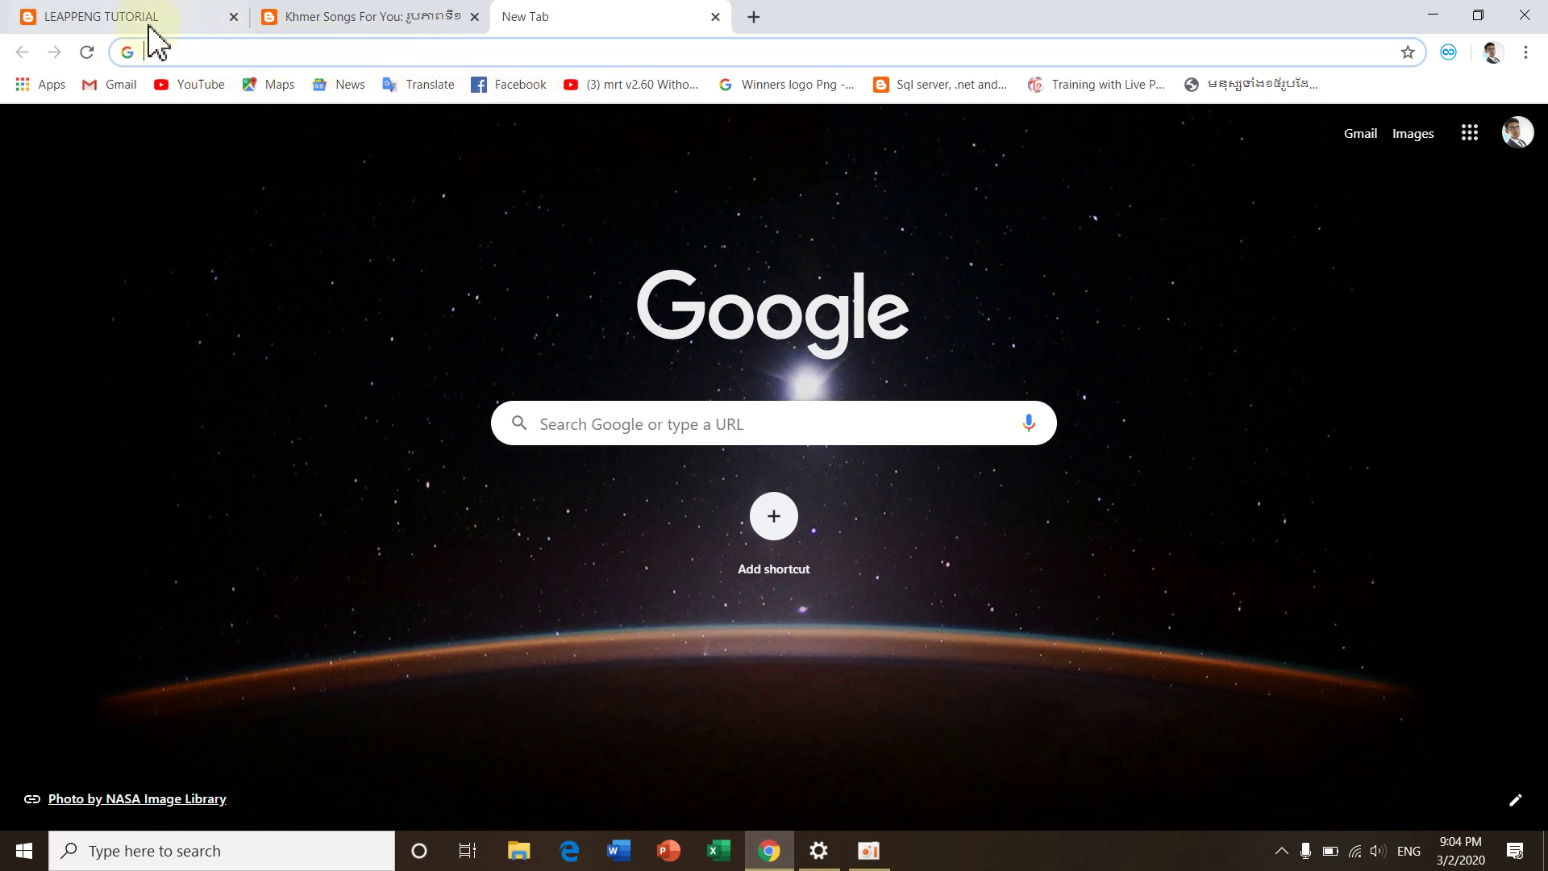
click(112, 15)
Find the FL Studio 12 post on the blog and follow its Download Now link
scroll(788, 275, down, 5)
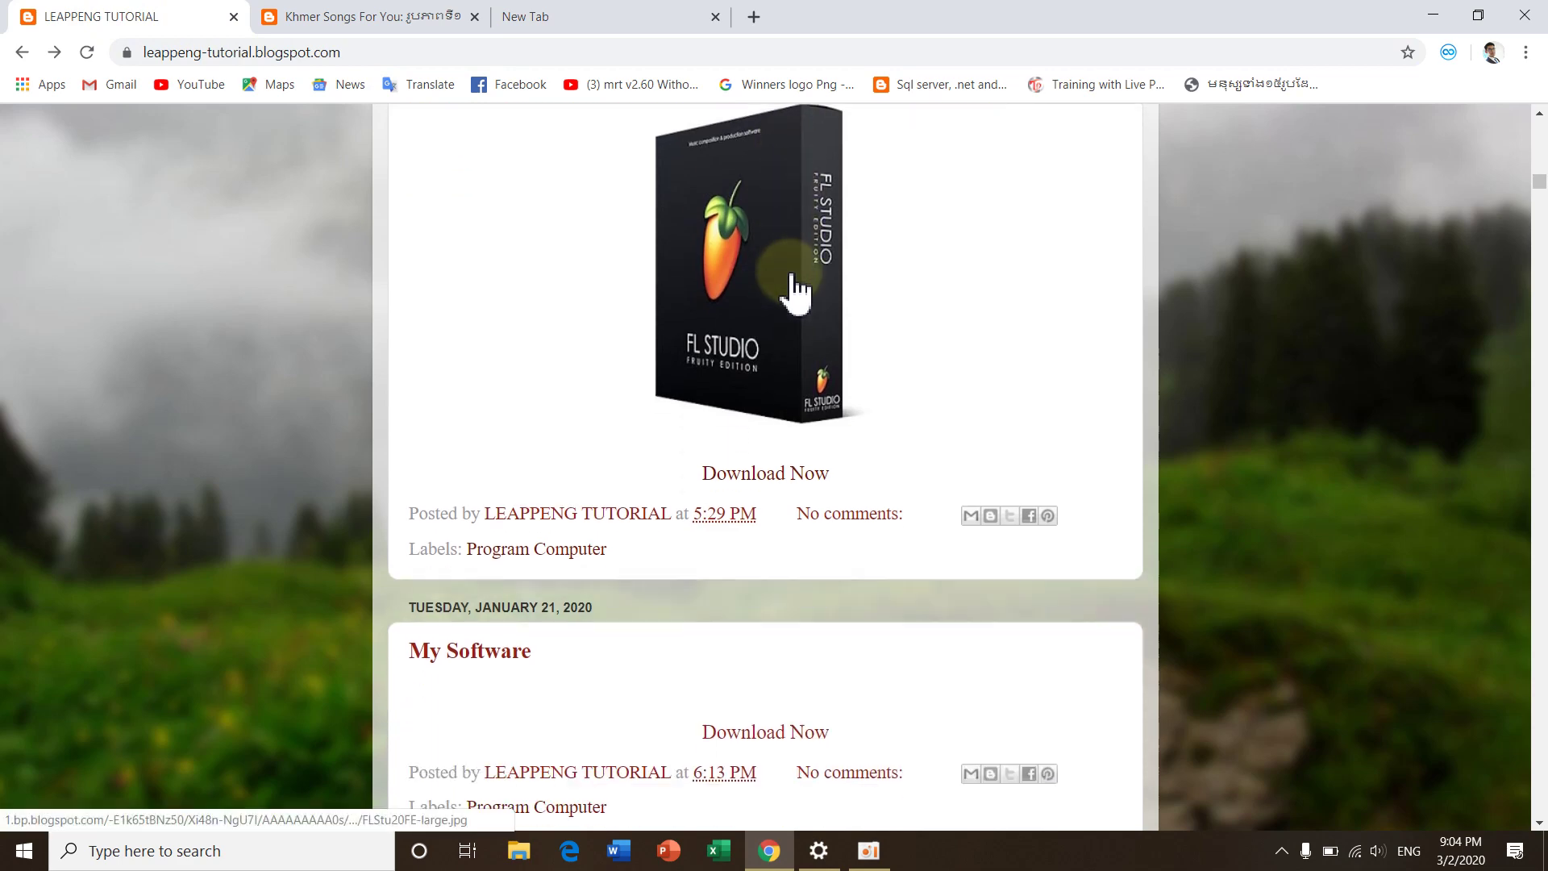
scroll(791, 282, down, 5)
scroll(789, 287, up, 7)
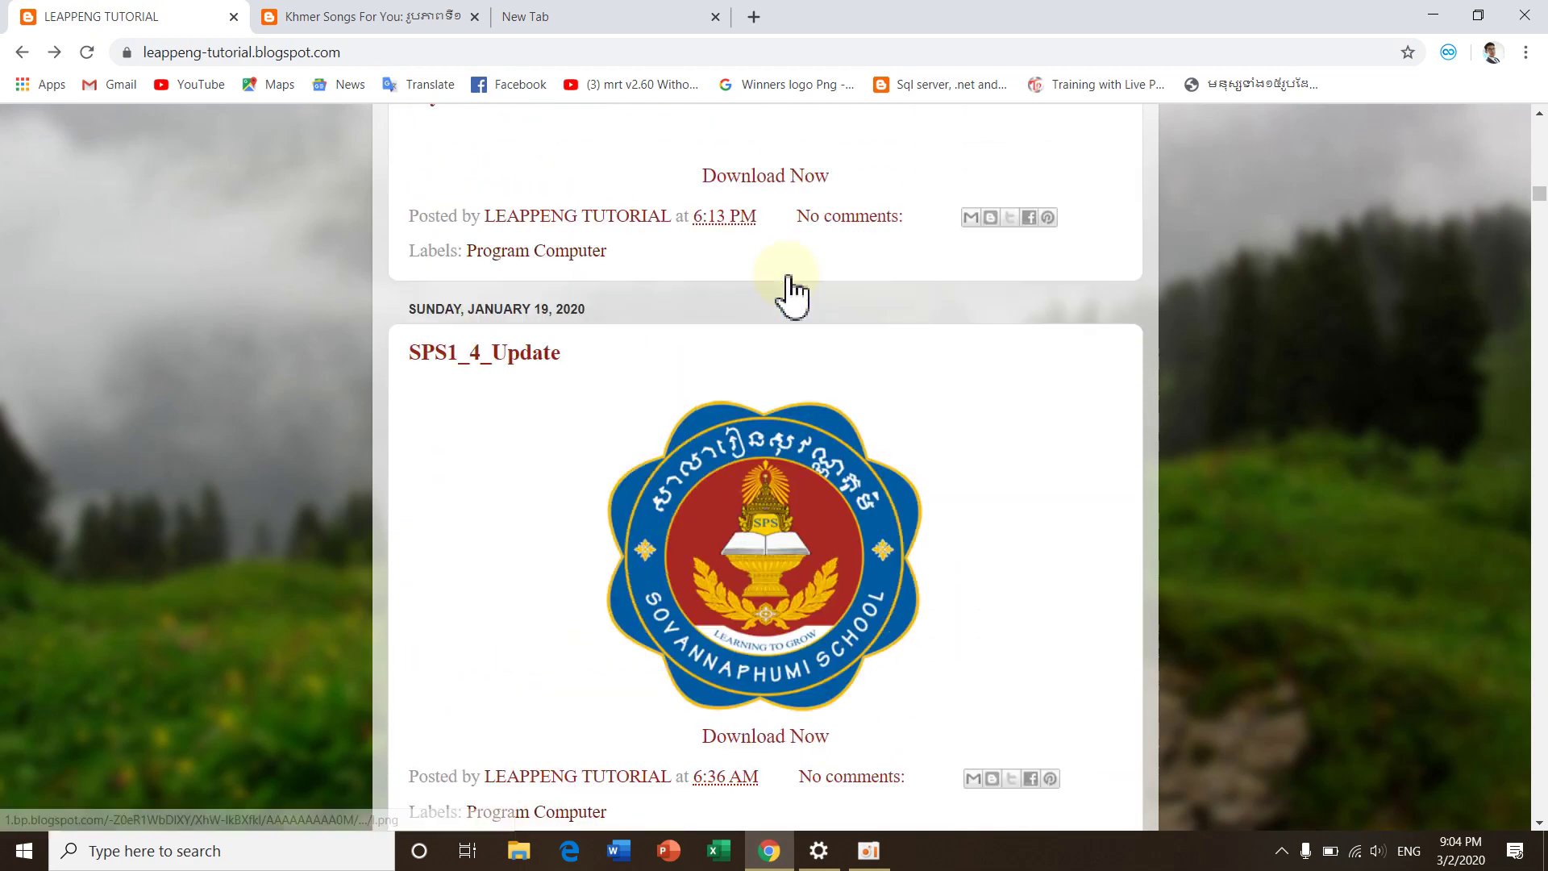
scroll(788, 294, up, 5)
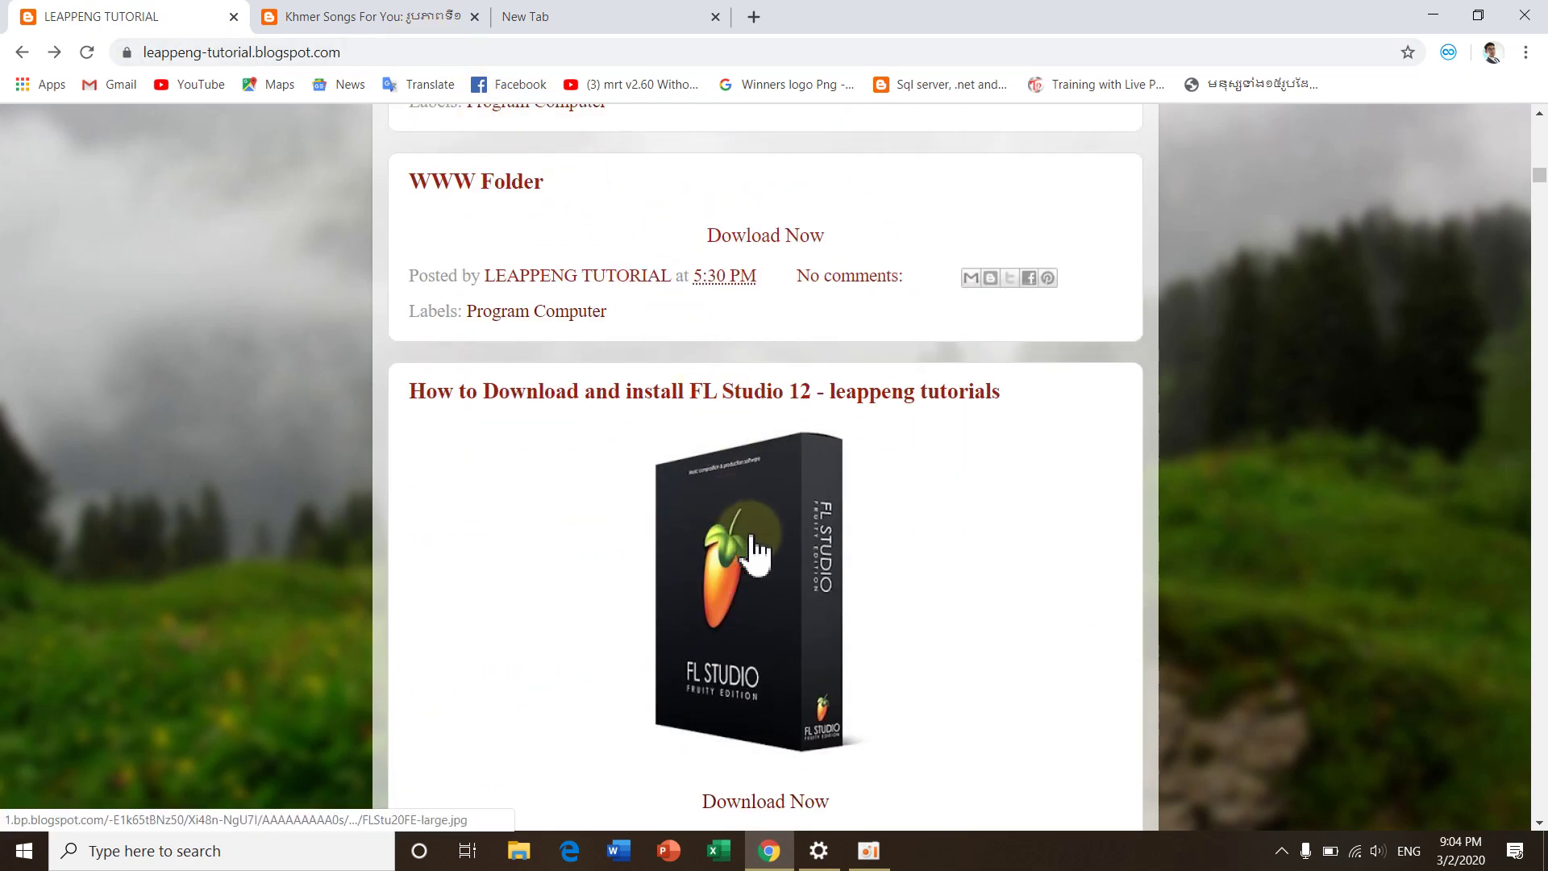
scroll(754, 546, down, 3)
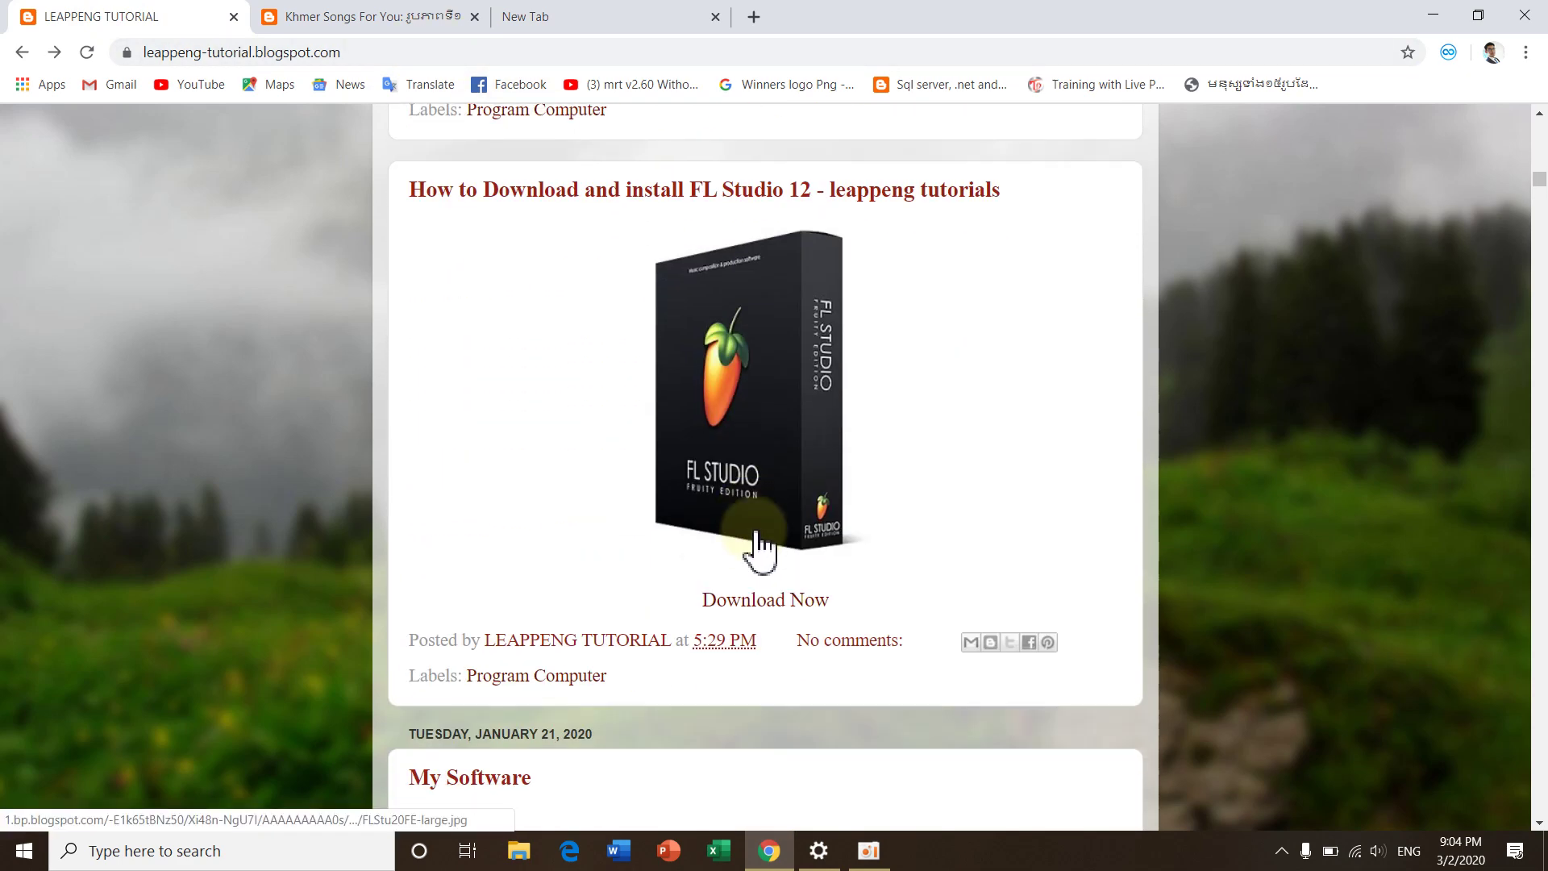
click(754, 605)
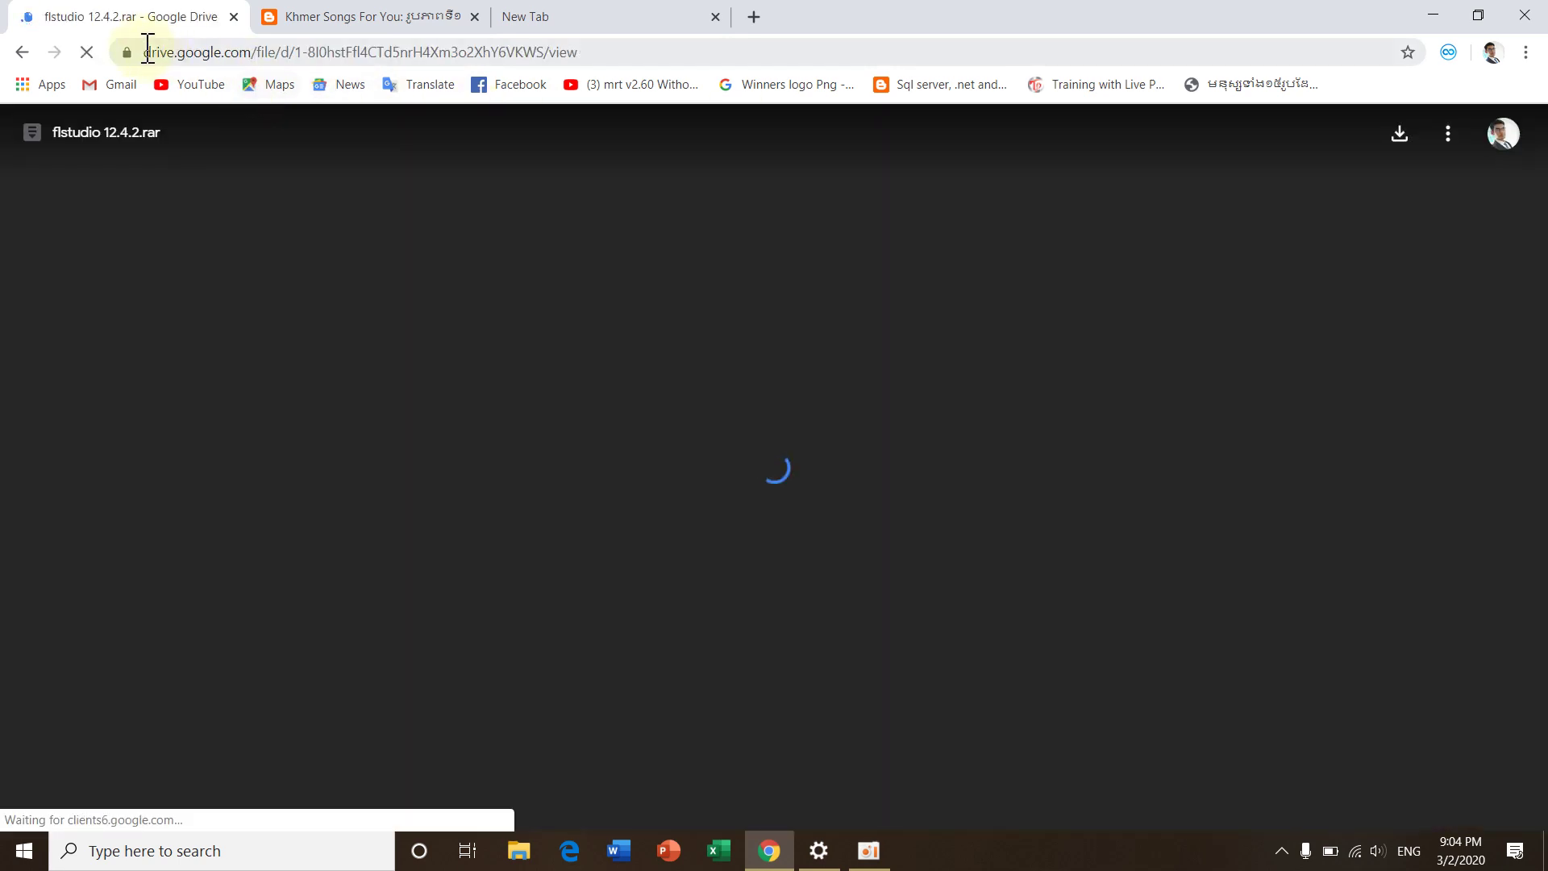
Highlight the drive.google.com domain in the file page's address, and go back to the blog
drag(150, 46, 249, 51)
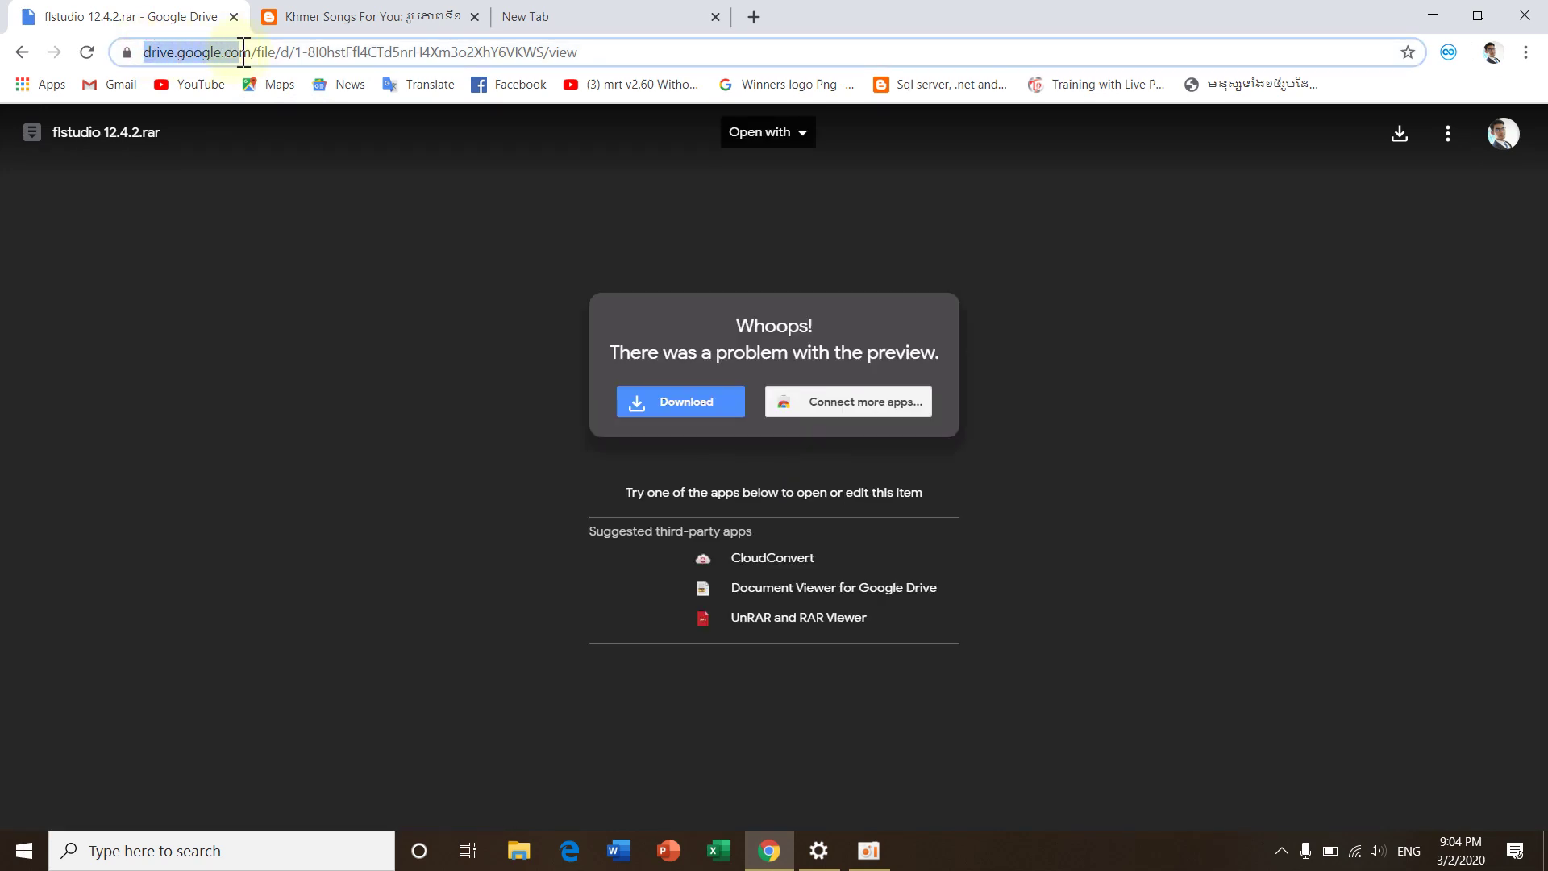
drag(254, 56, 250, 54)
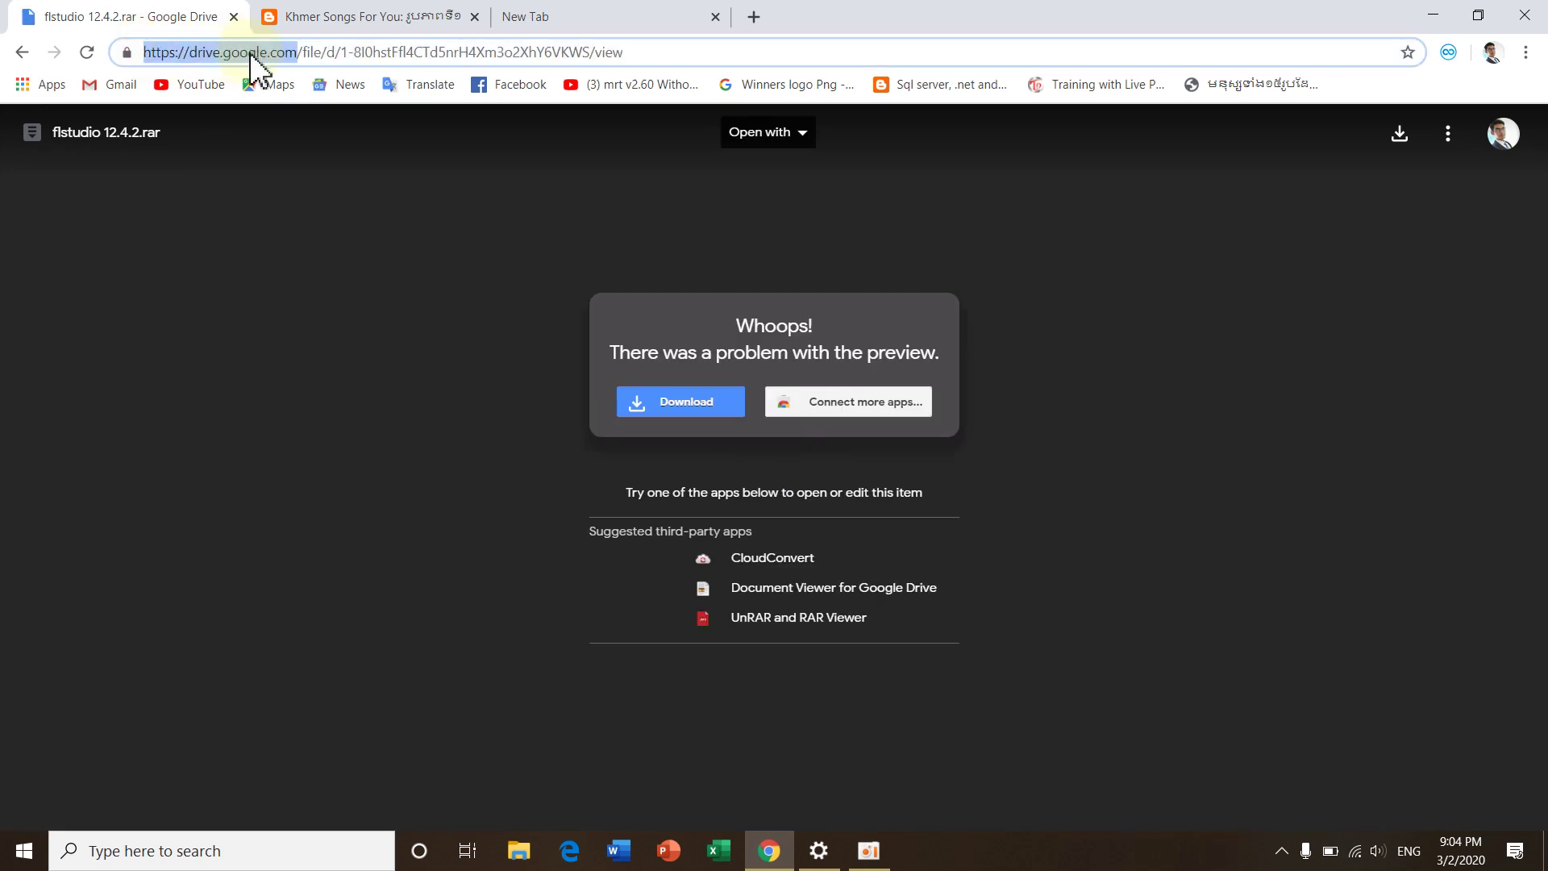
click(297, 52)
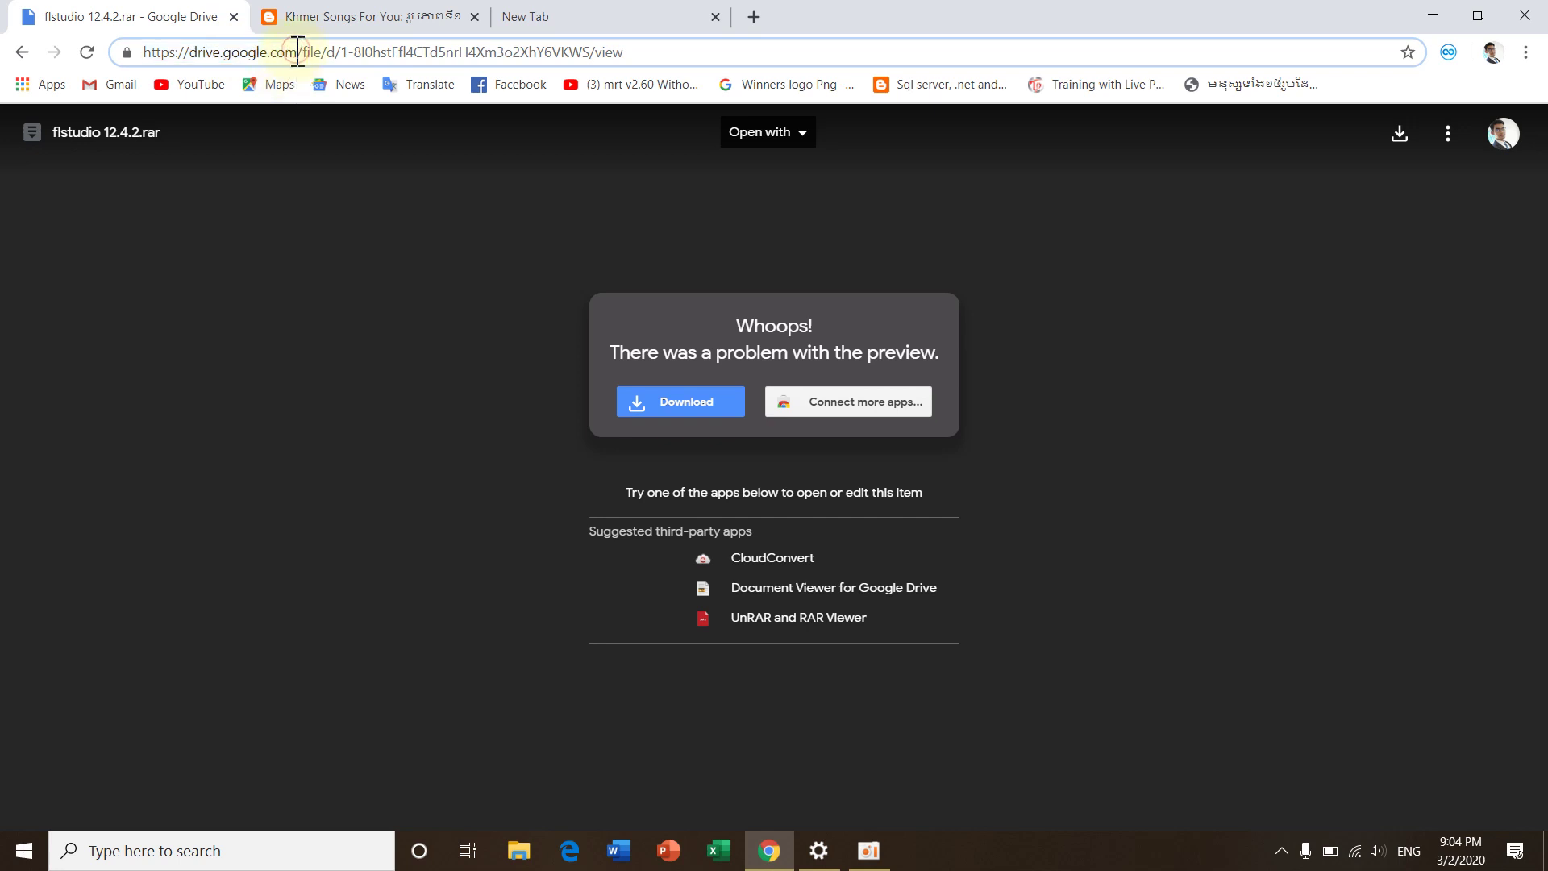
click(22, 52)
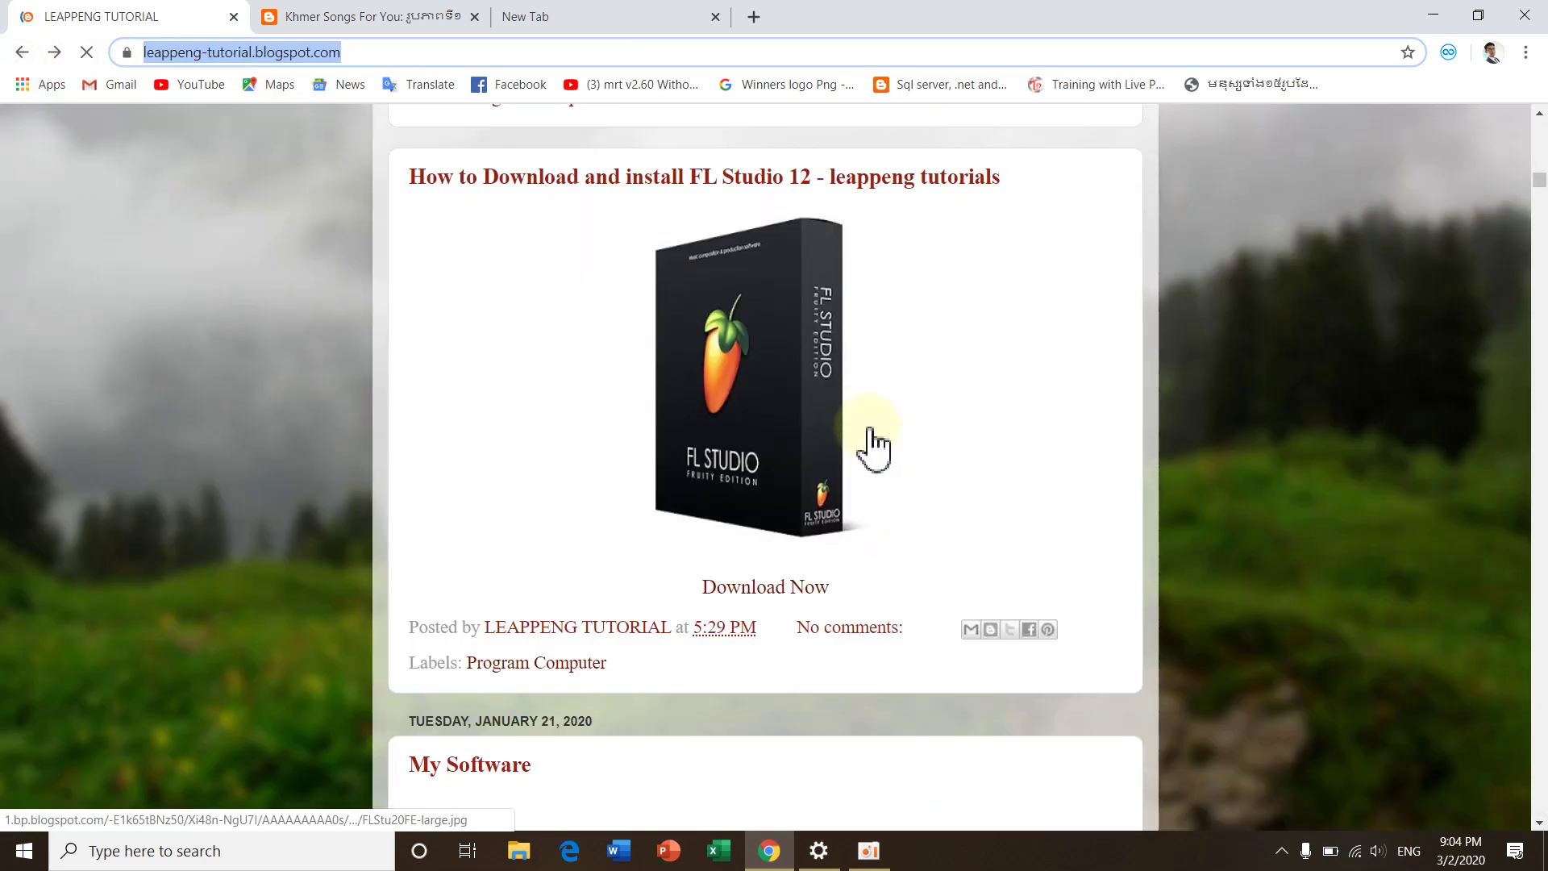
Find the older blog post linking to Practice_04.rar and open its MediaFire download page
scroll(871, 446, down, 20)
scroll(857, 419, down, 8)
scroll(854, 408, up, 4)
click(752, 437)
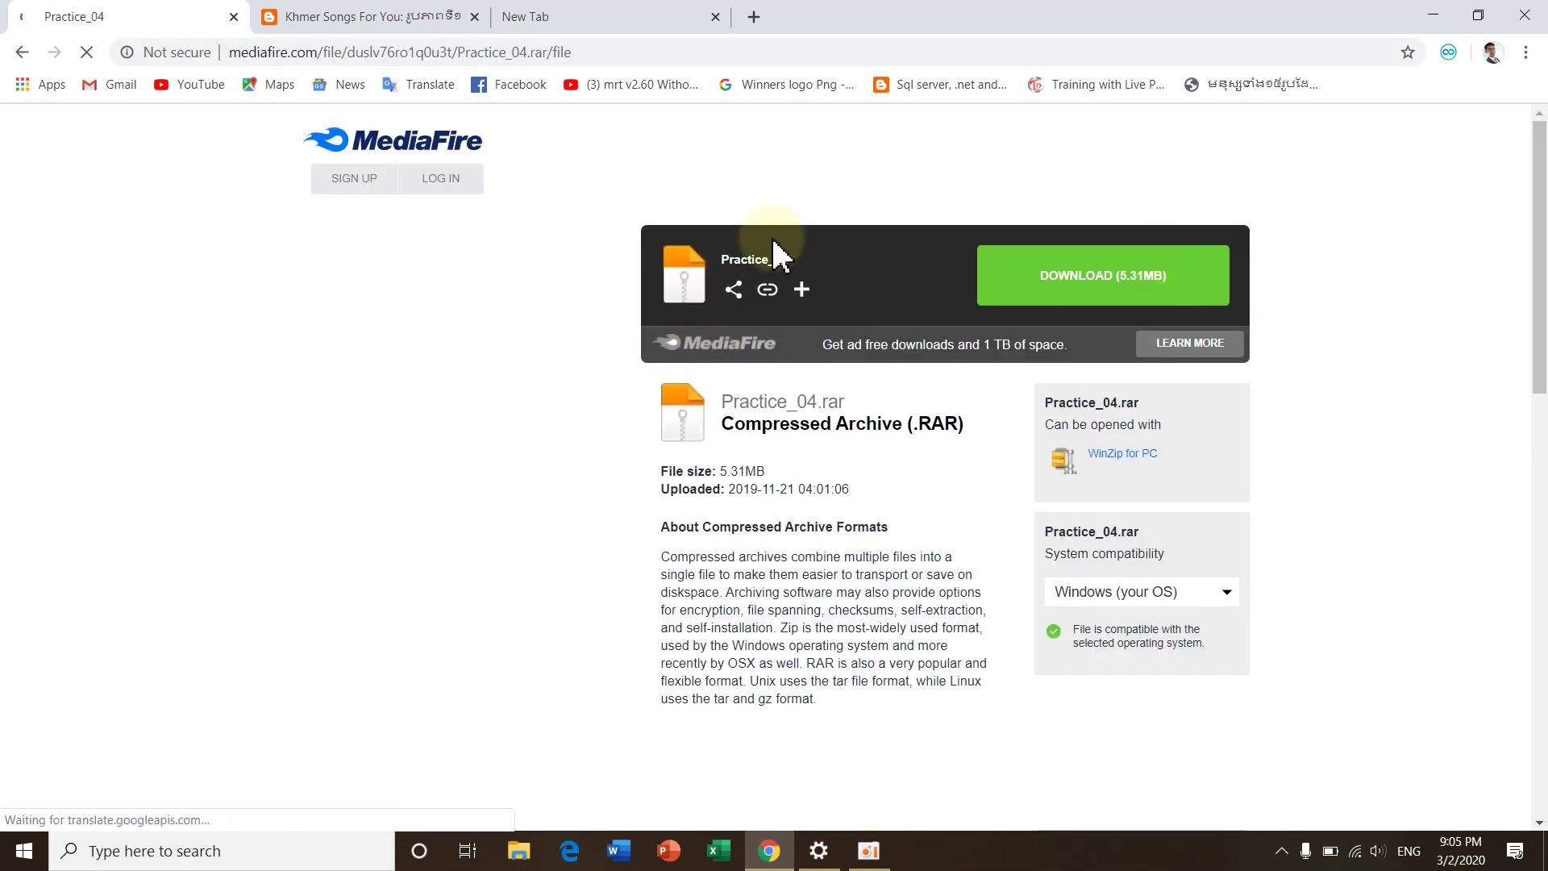
click(982, 266)
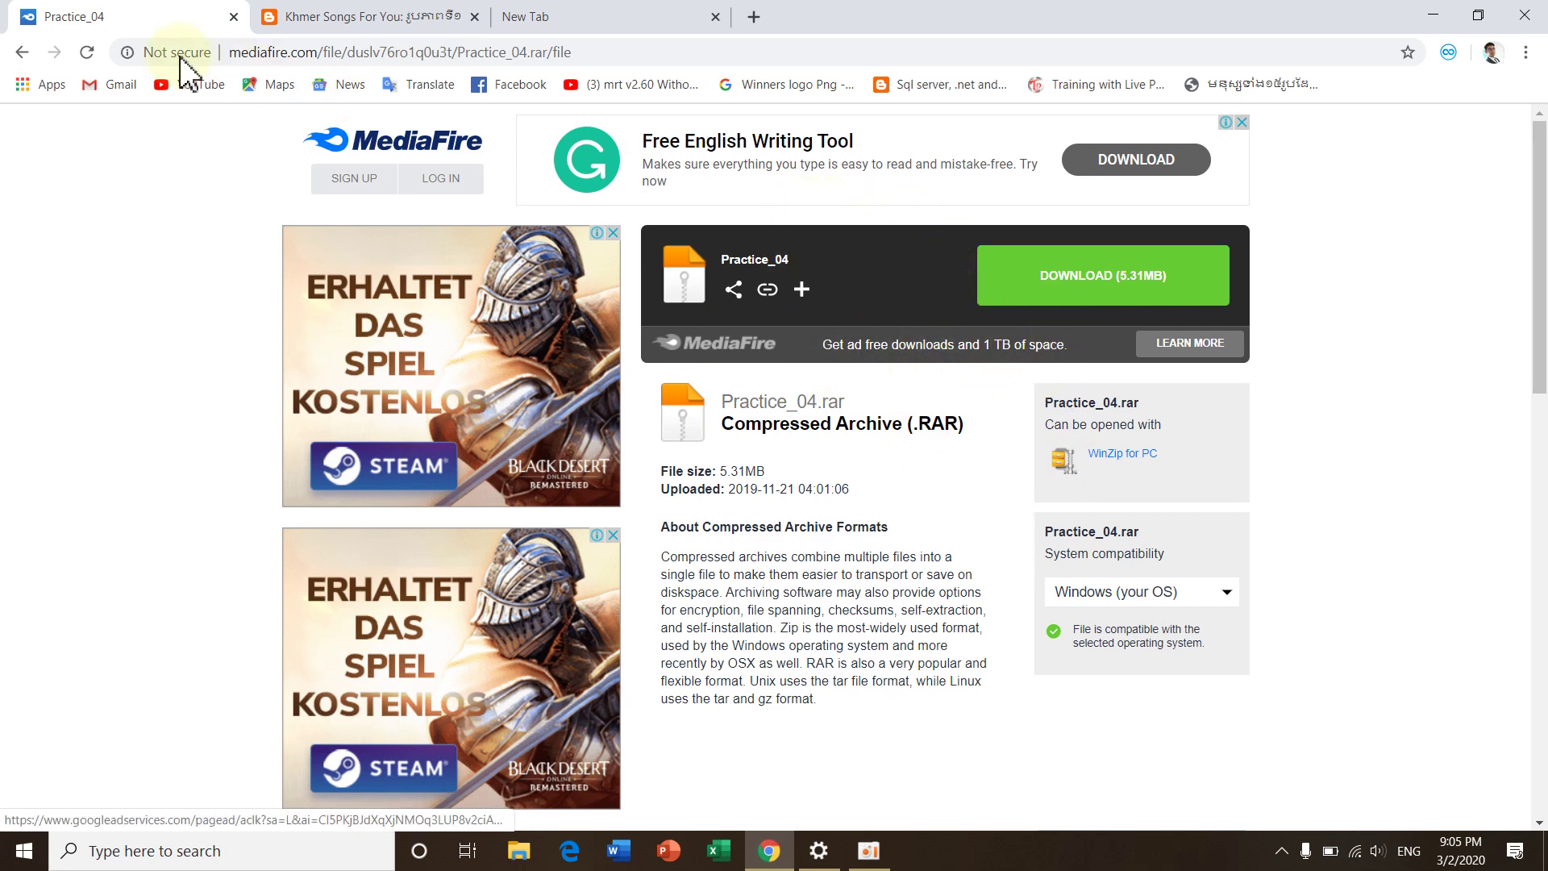
Go back to the blog, reopen the FL Studio 12 download page on Google Drive, and return to the blog
click(22, 53)
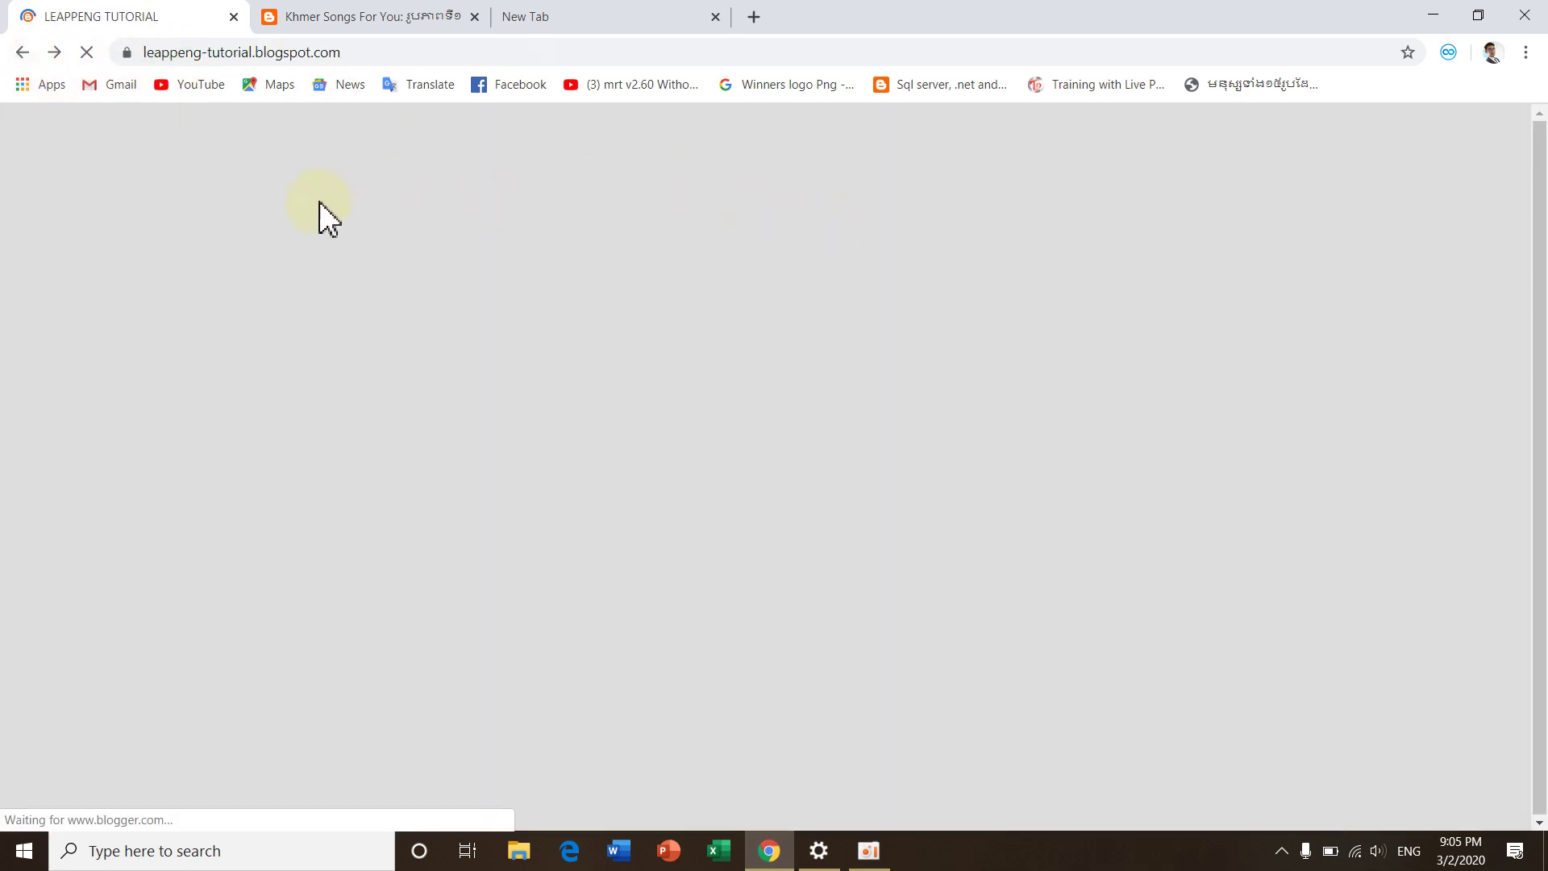
scroll(470, 185, up, 7)
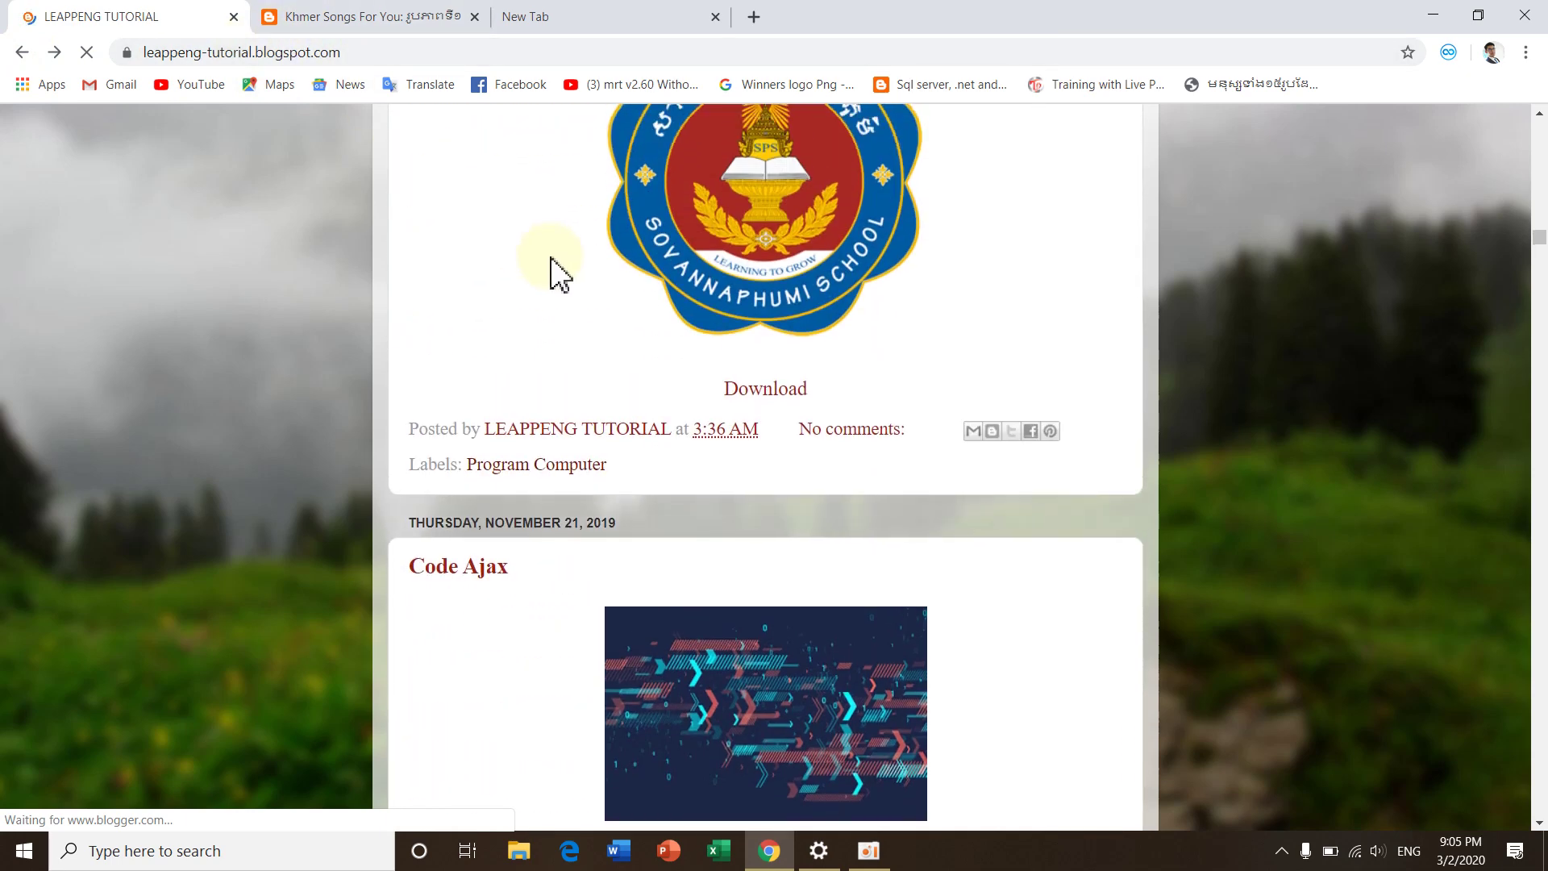
scroll(615, 304, up, 9)
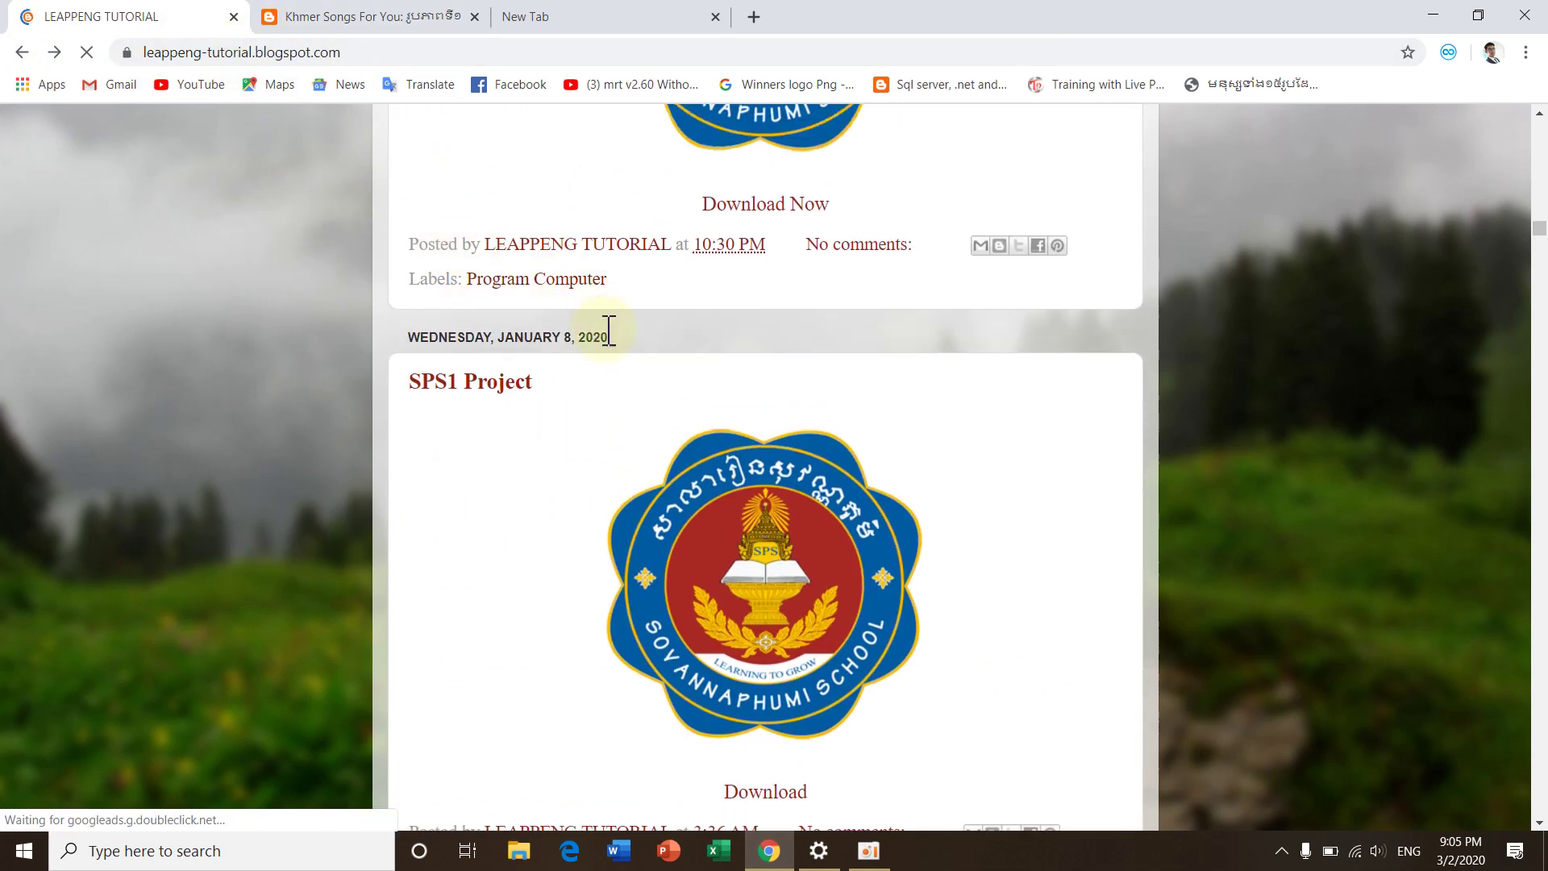
scroll(720, 339, up, 10)
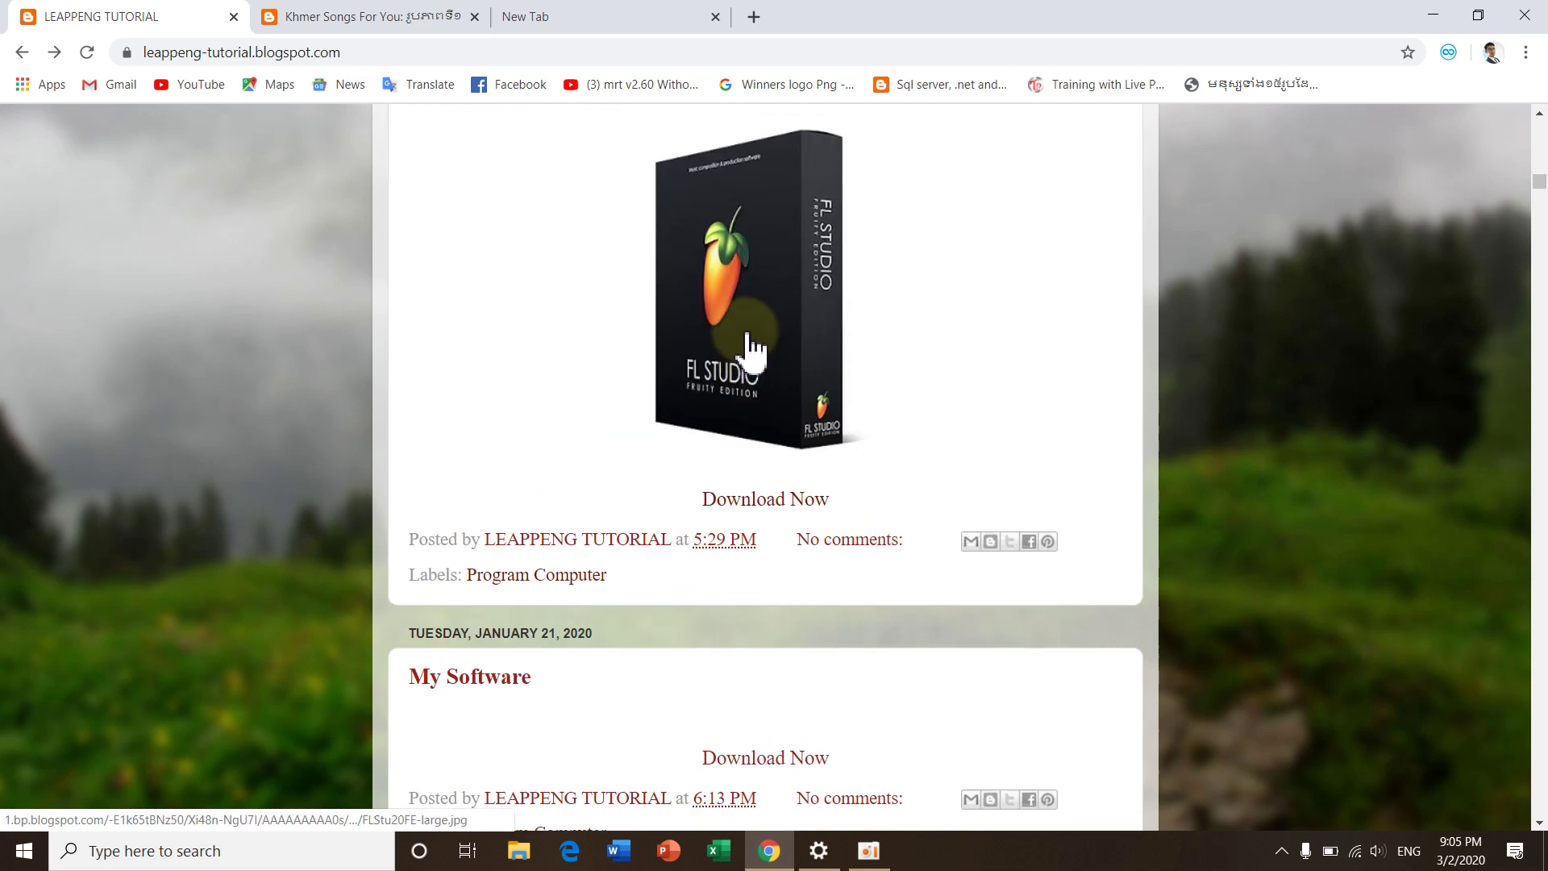
click(781, 502)
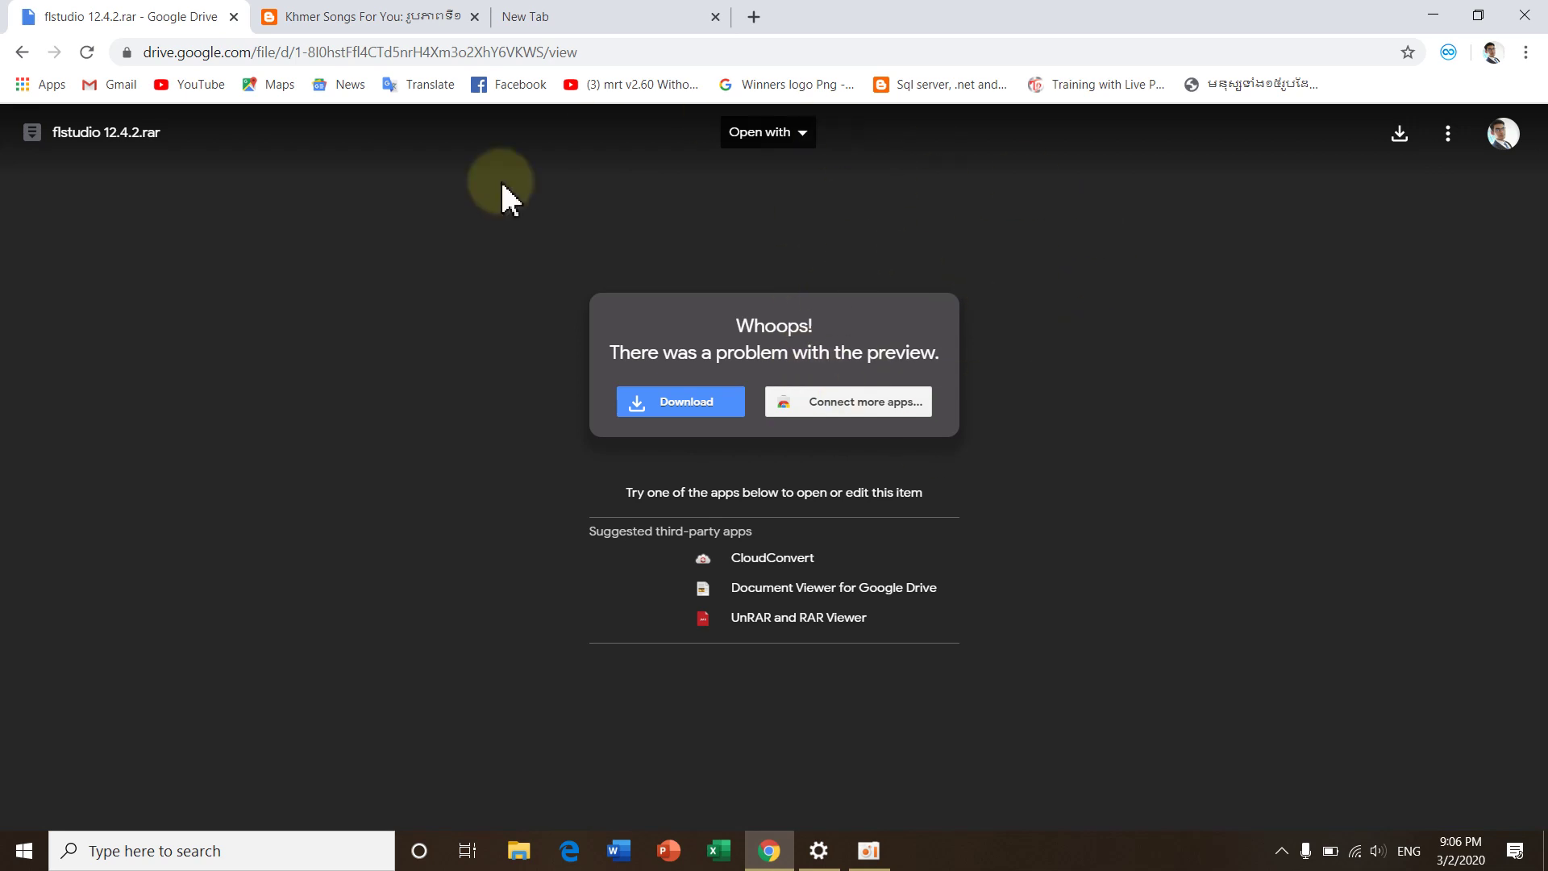
click(22, 54)
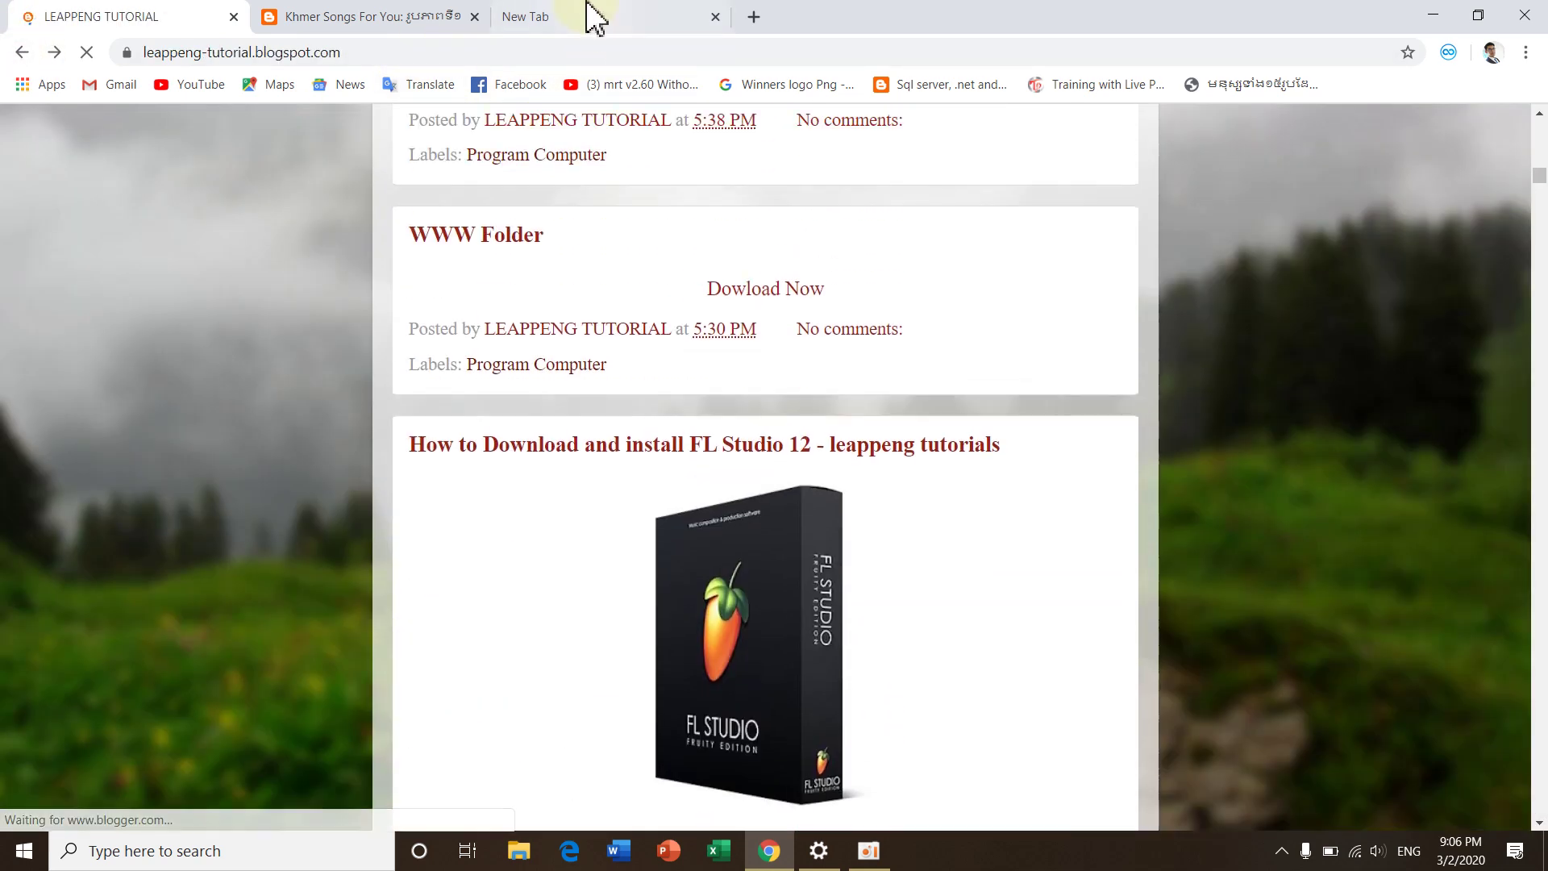
Search Google for "google drive" in the empty browser tab
click(594, 14)
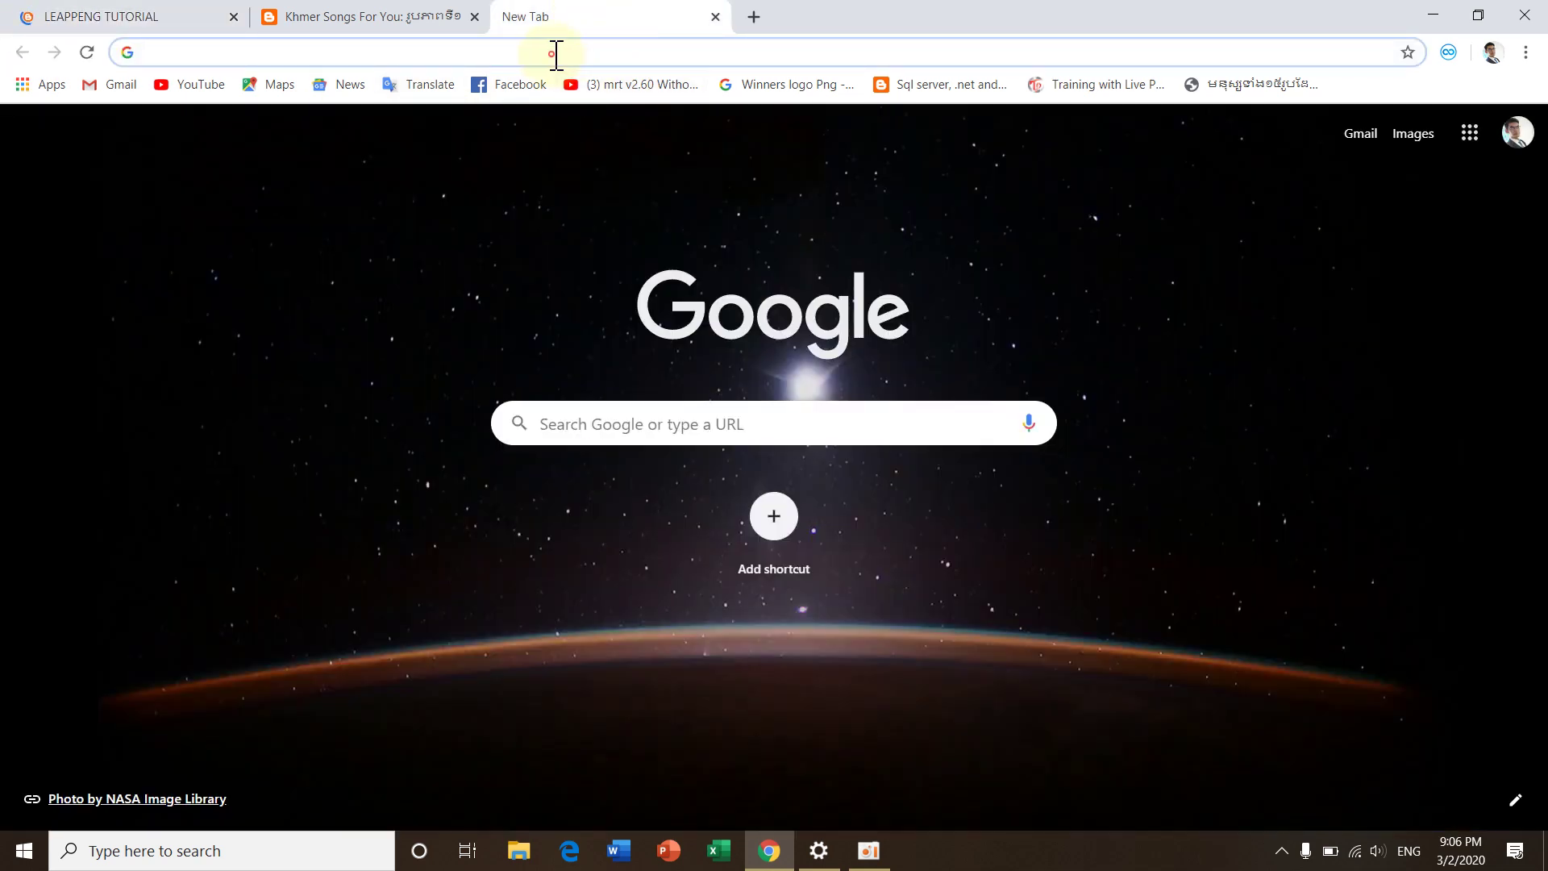
text(g)
key(BackSpace)
key(BackSpace)
text(g)
key(Delete)
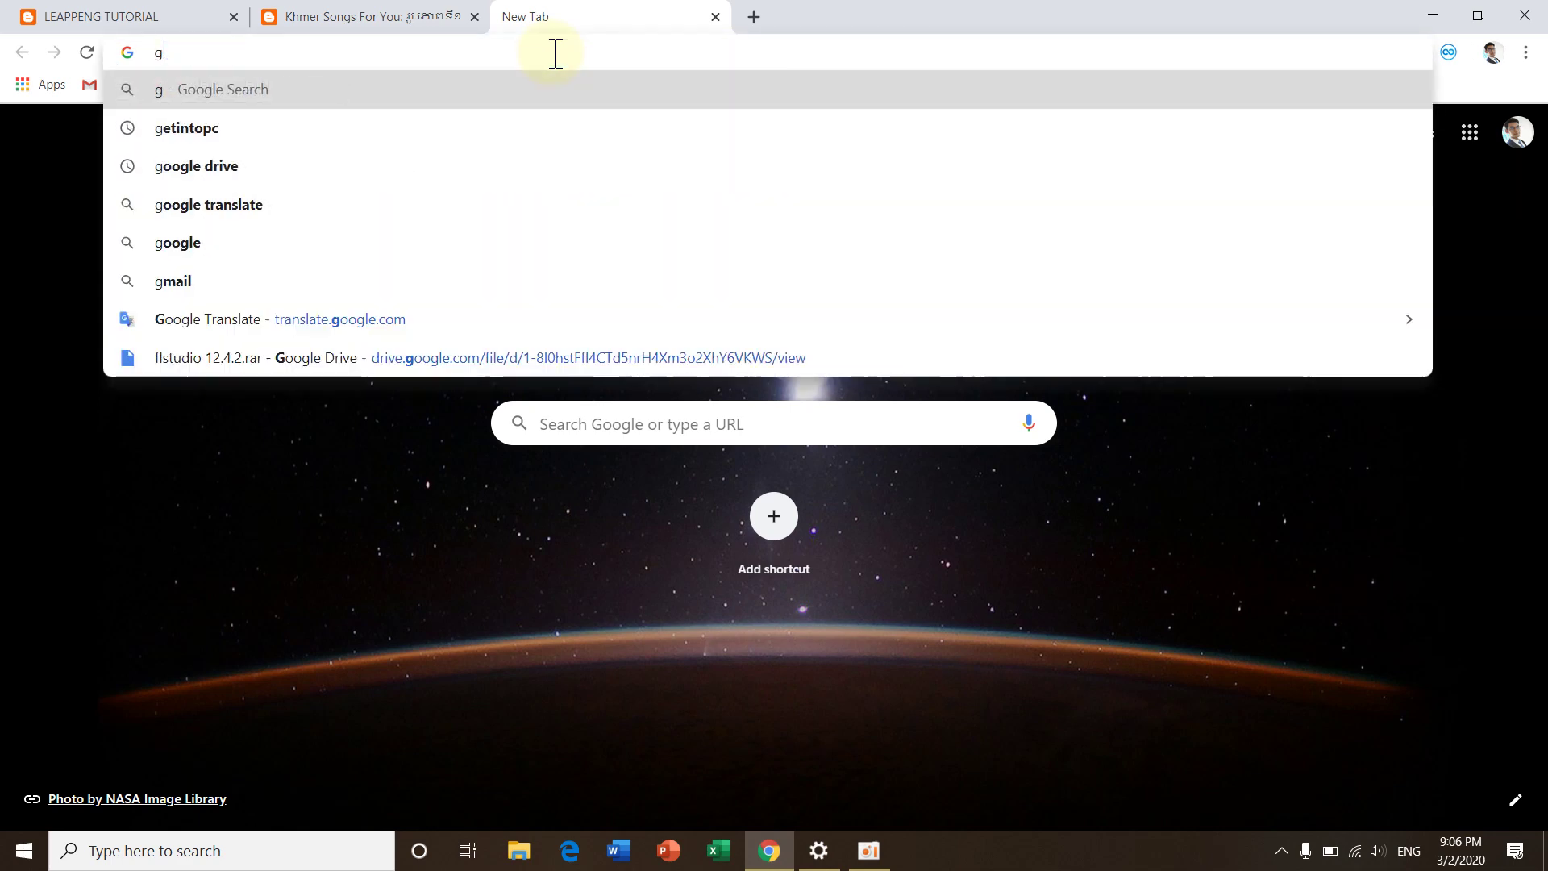
key(BackSpace)
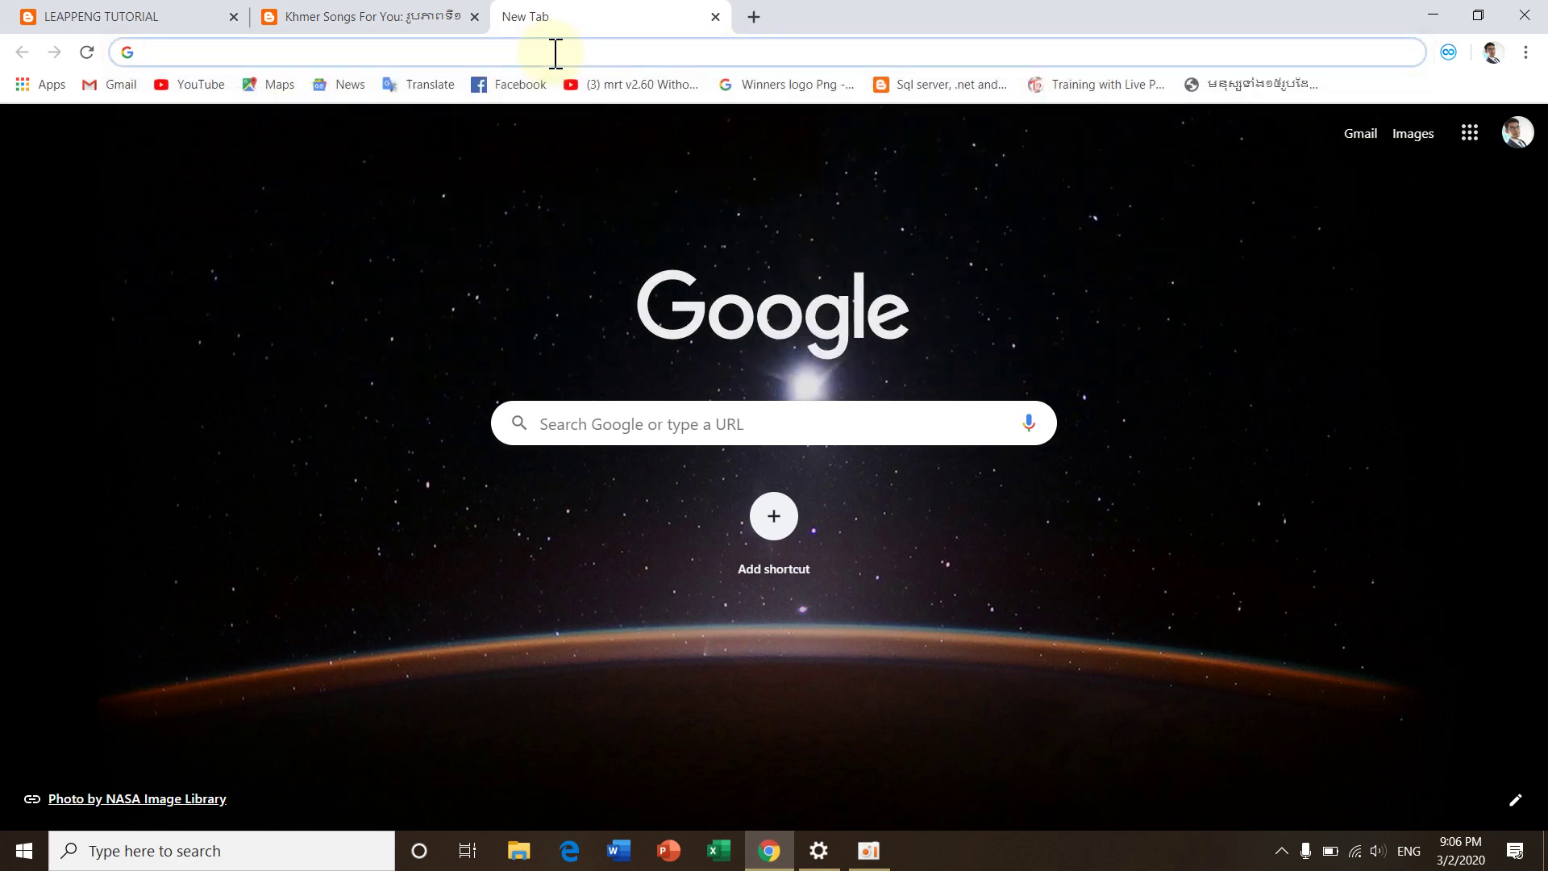
text(google drive)
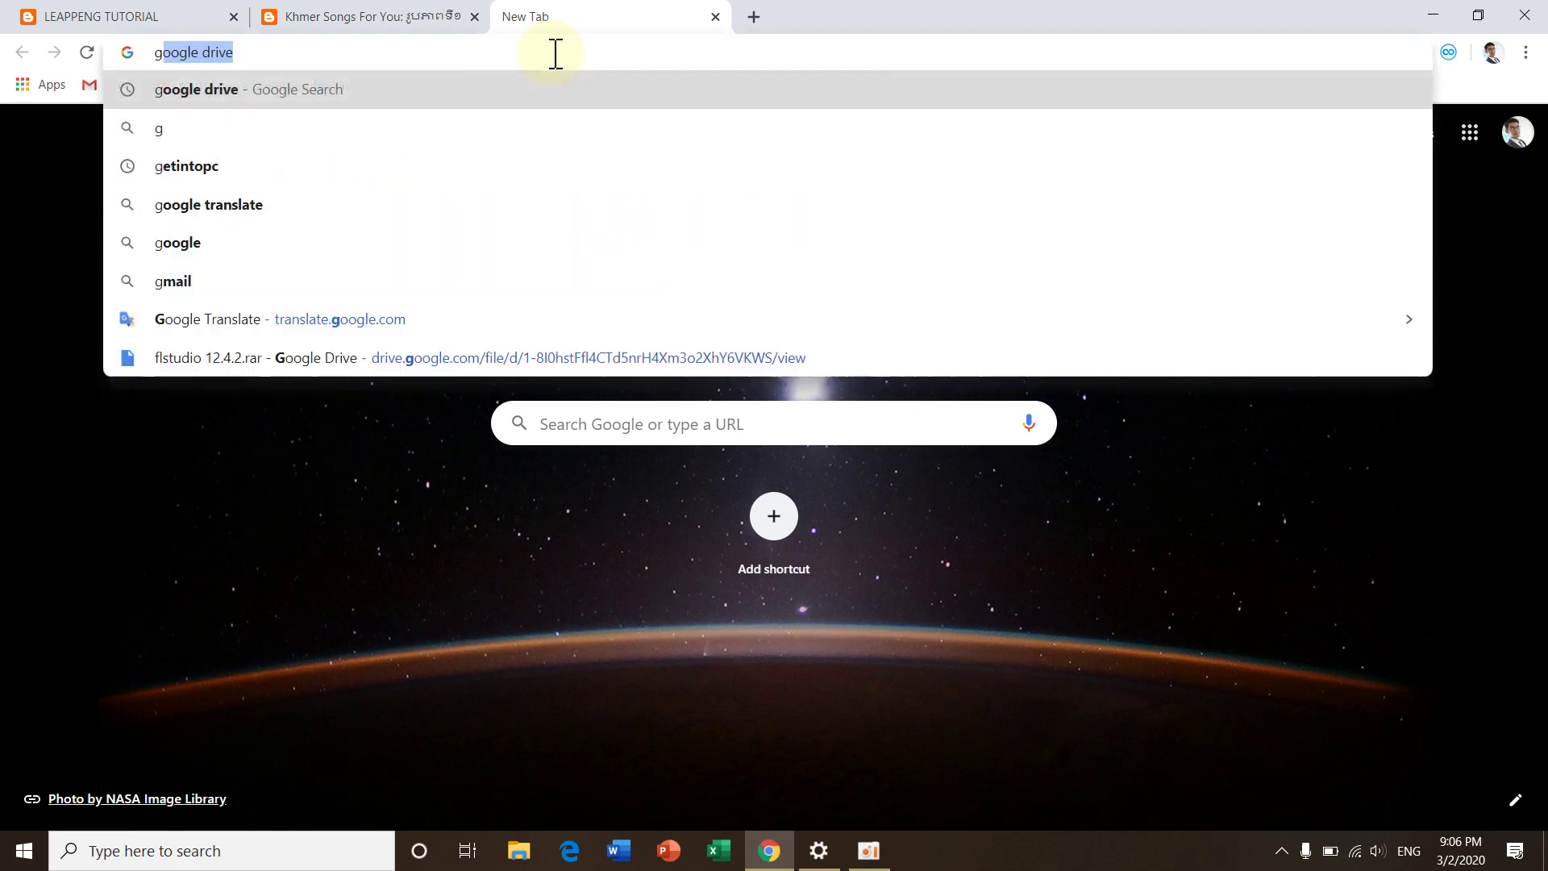
key(Right)
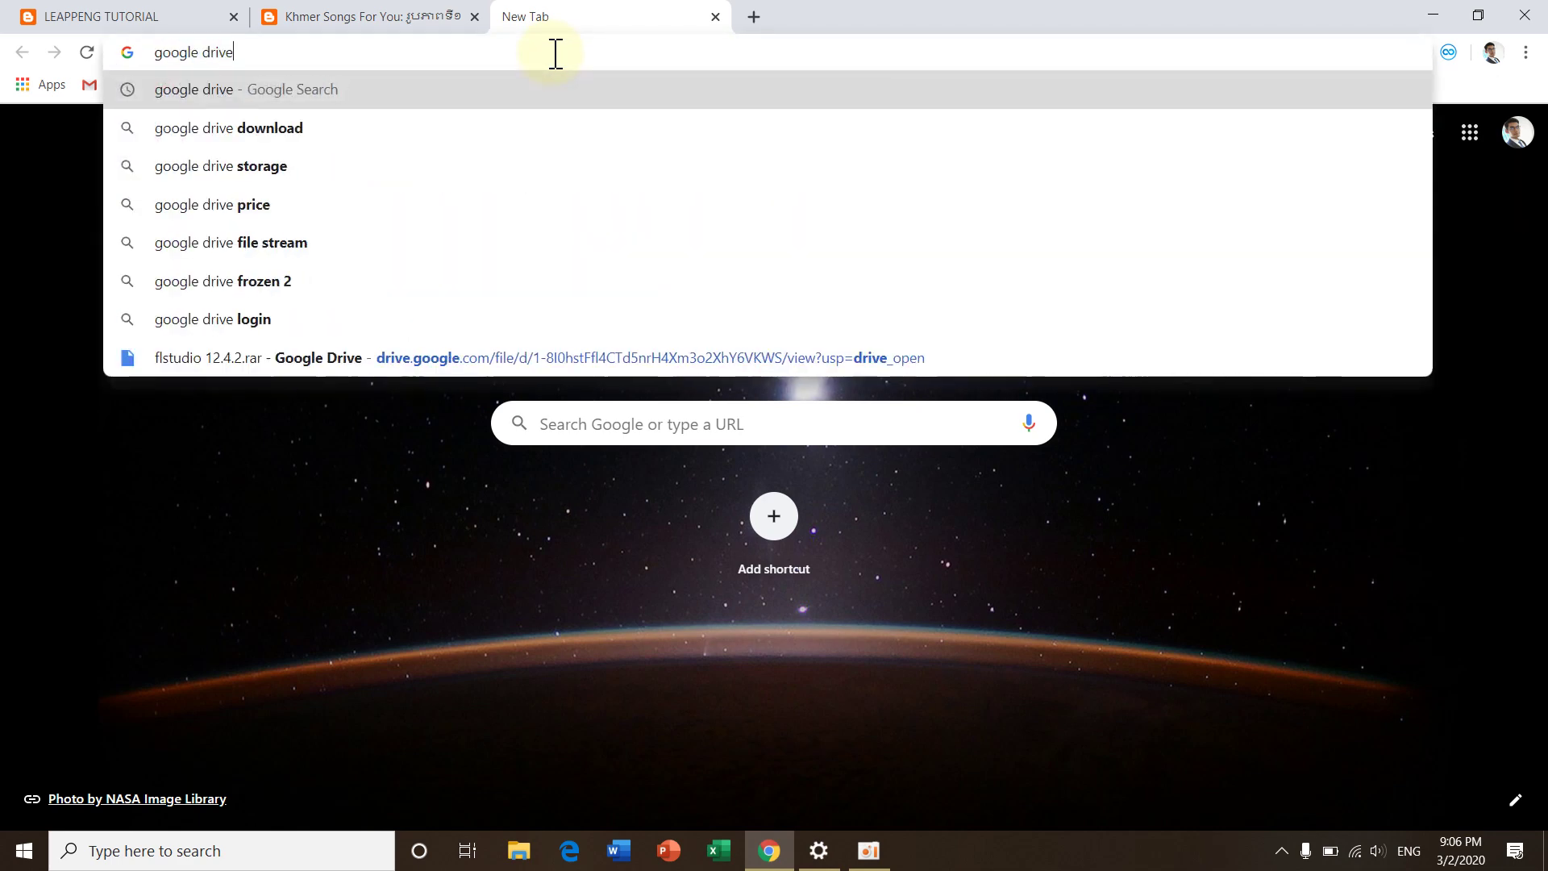
key(Return)
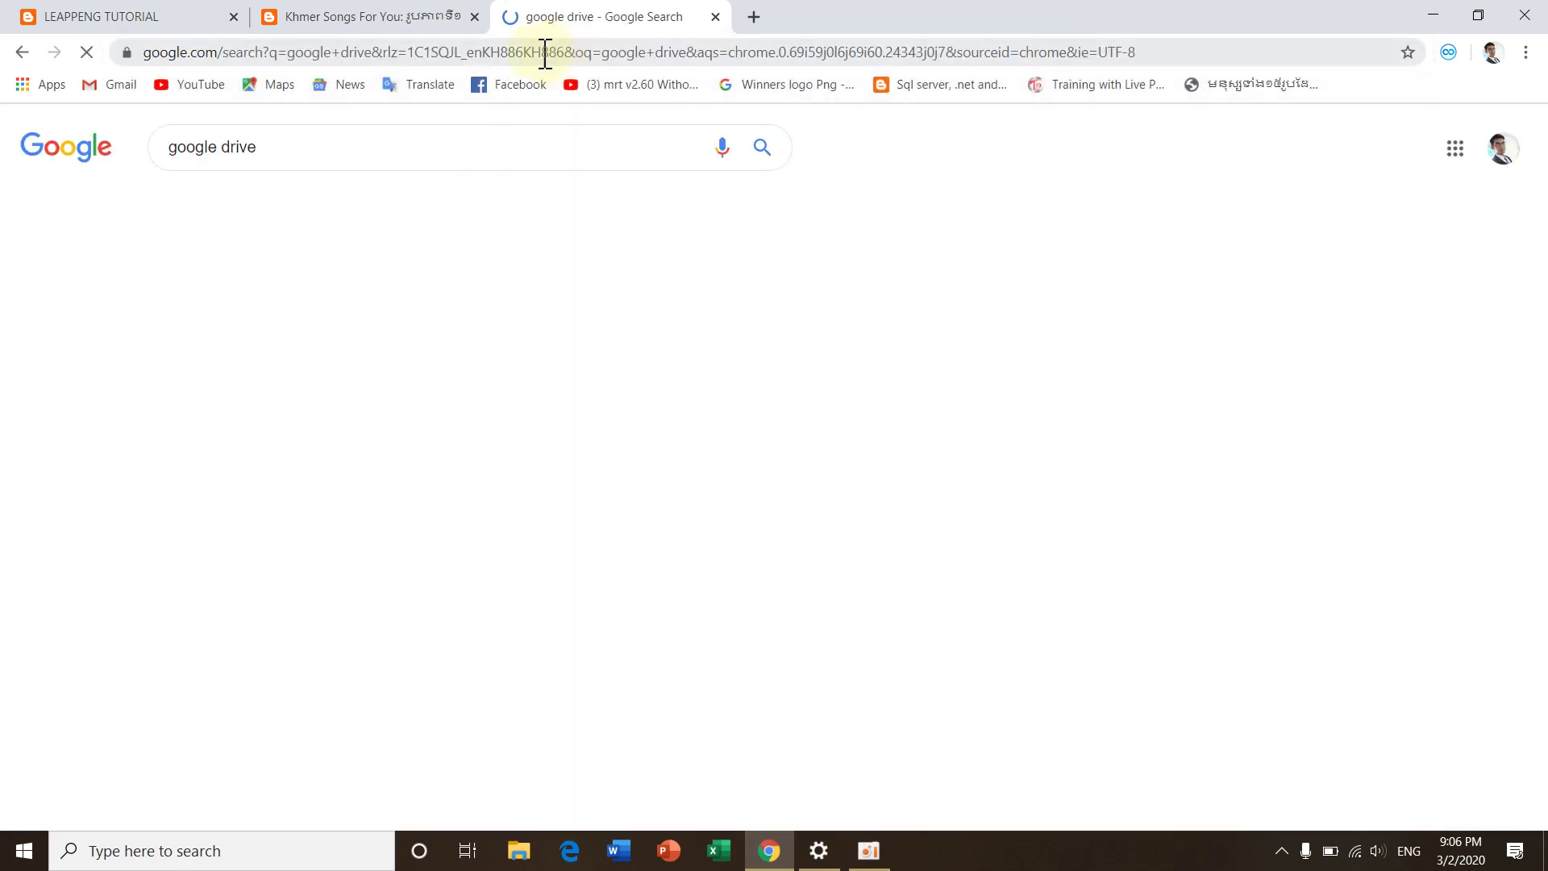
Open the search result "Google Drive: Free Cloud Storage for Personal Use"
scroll(659, 420, down, 2)
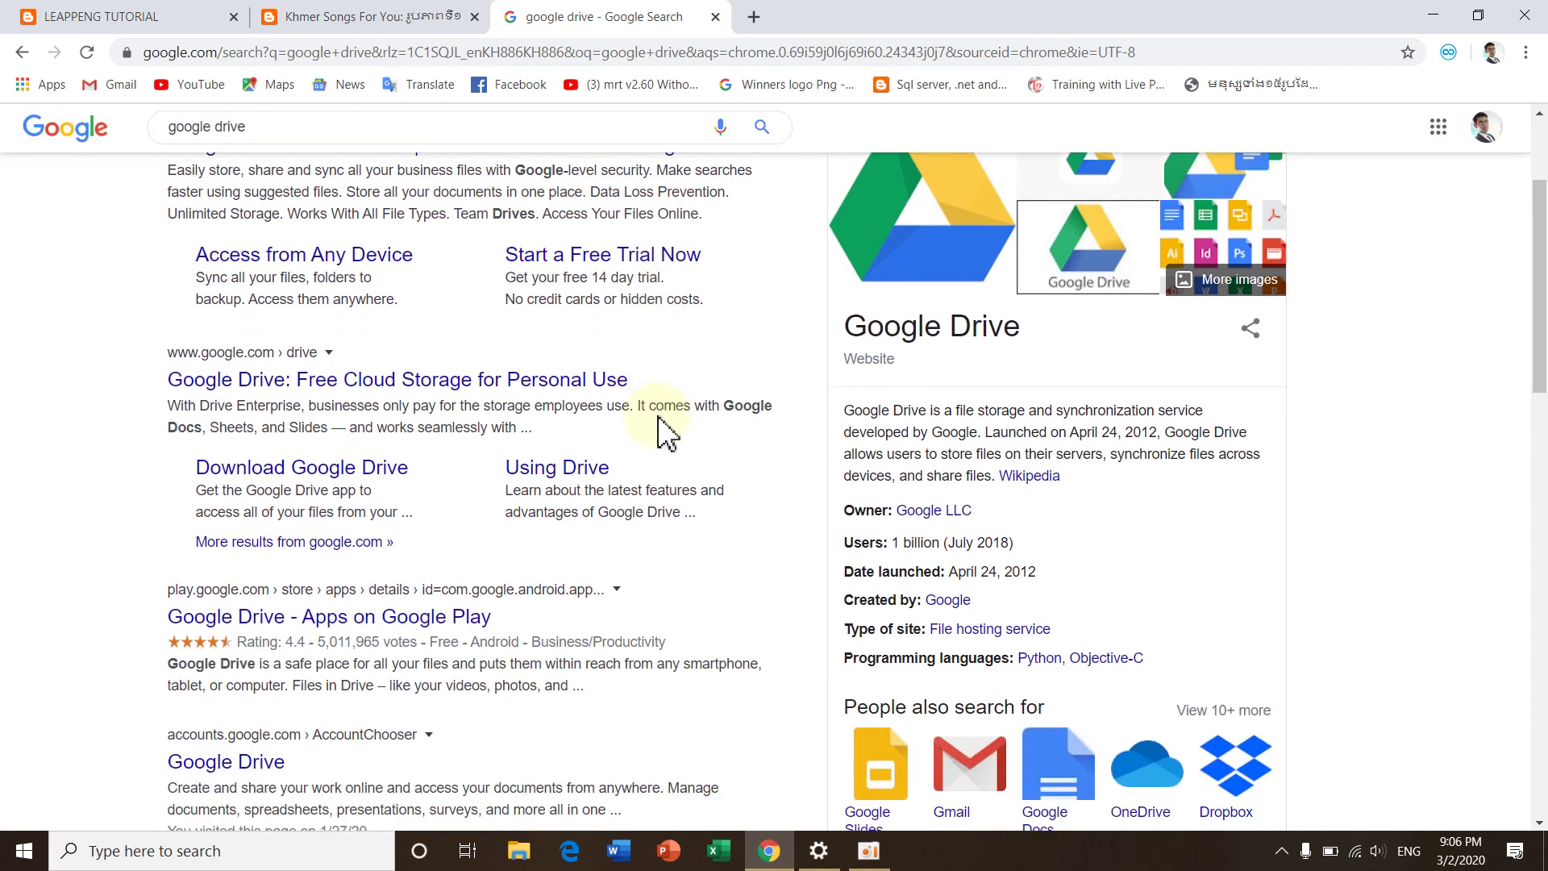
scroll(484, 496, up, 1)
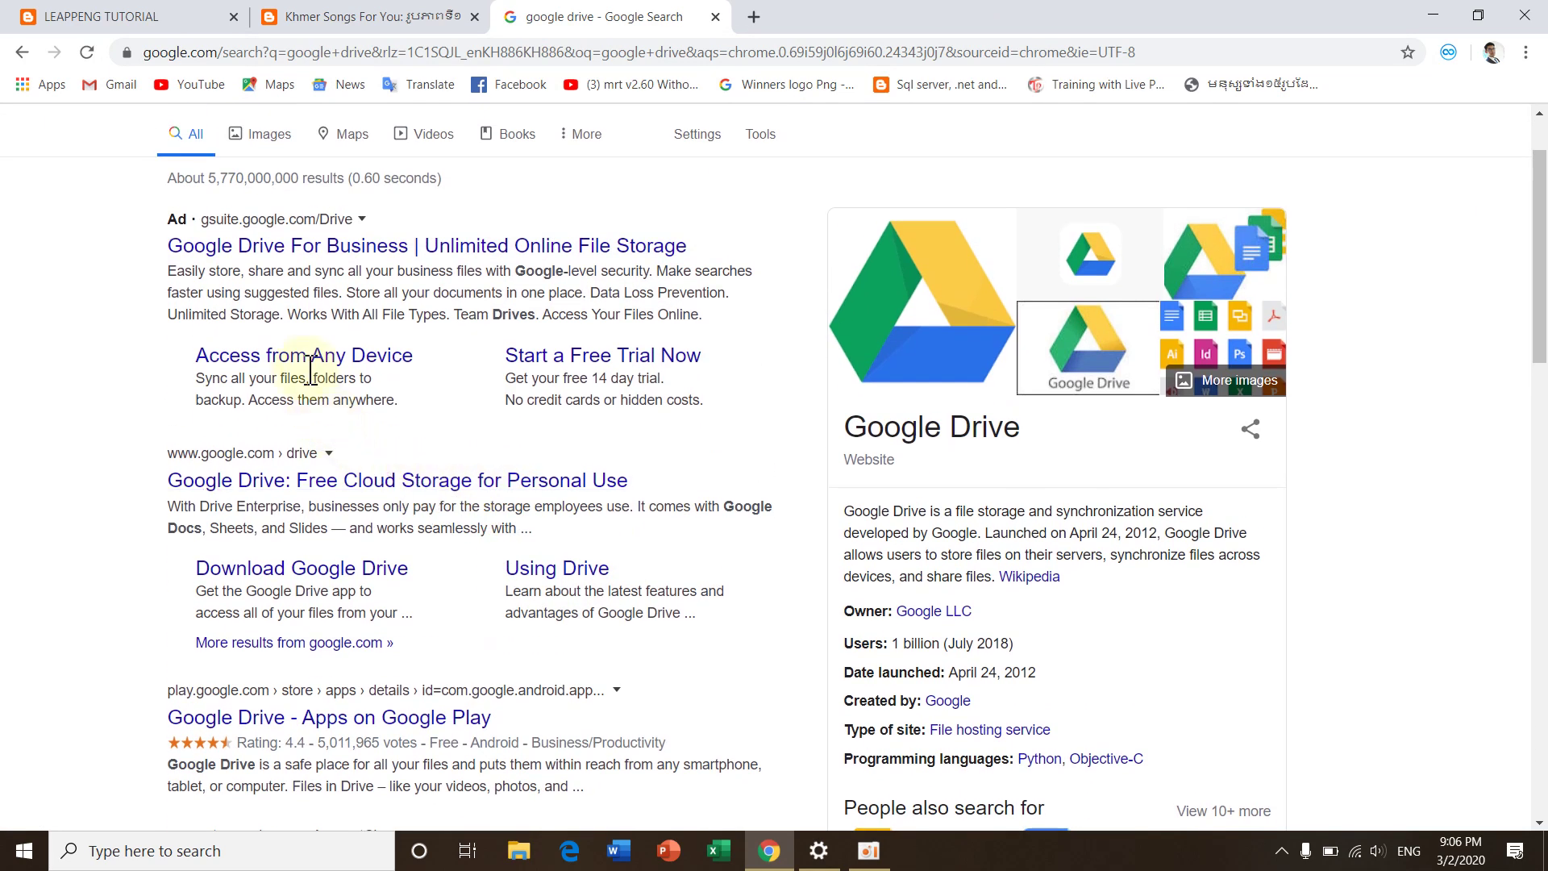
scroll(403, 484, down, 2)
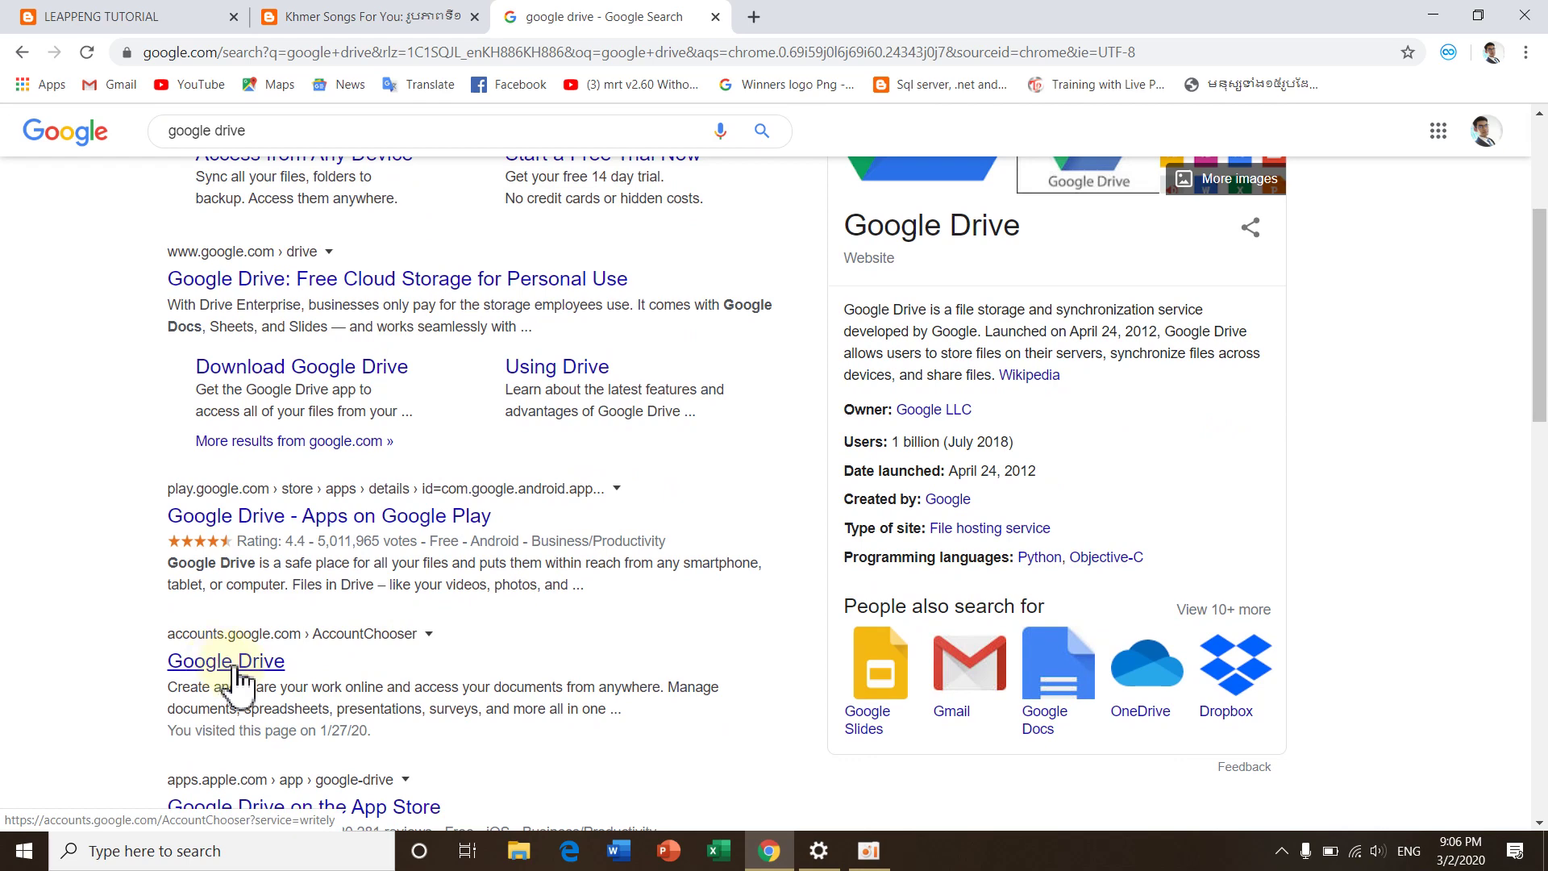
scroll(240, 684, up, 1)
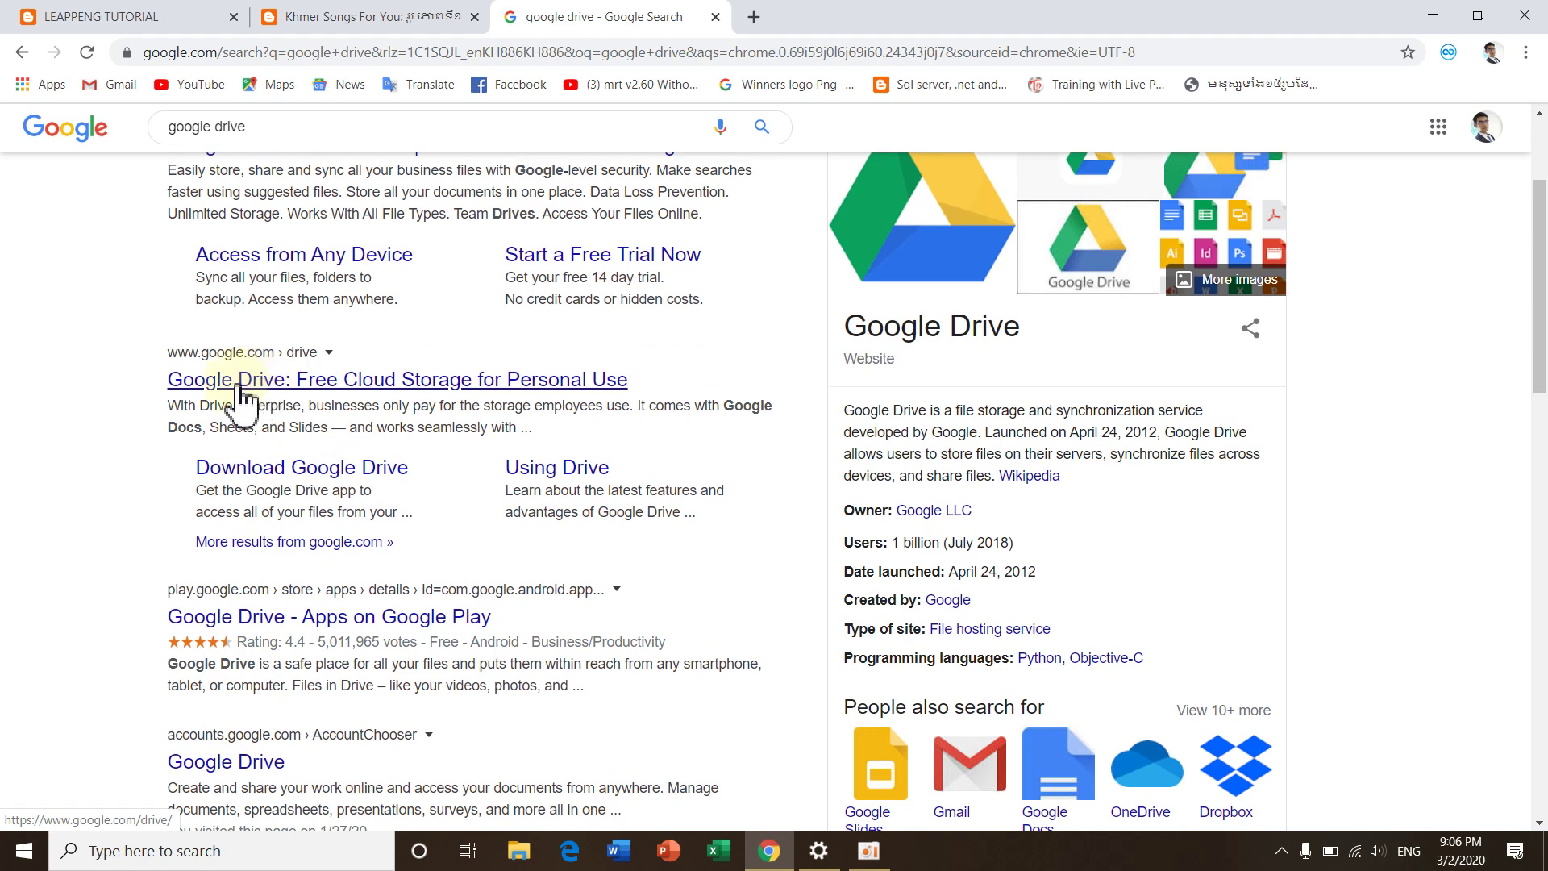
click(428, 385)
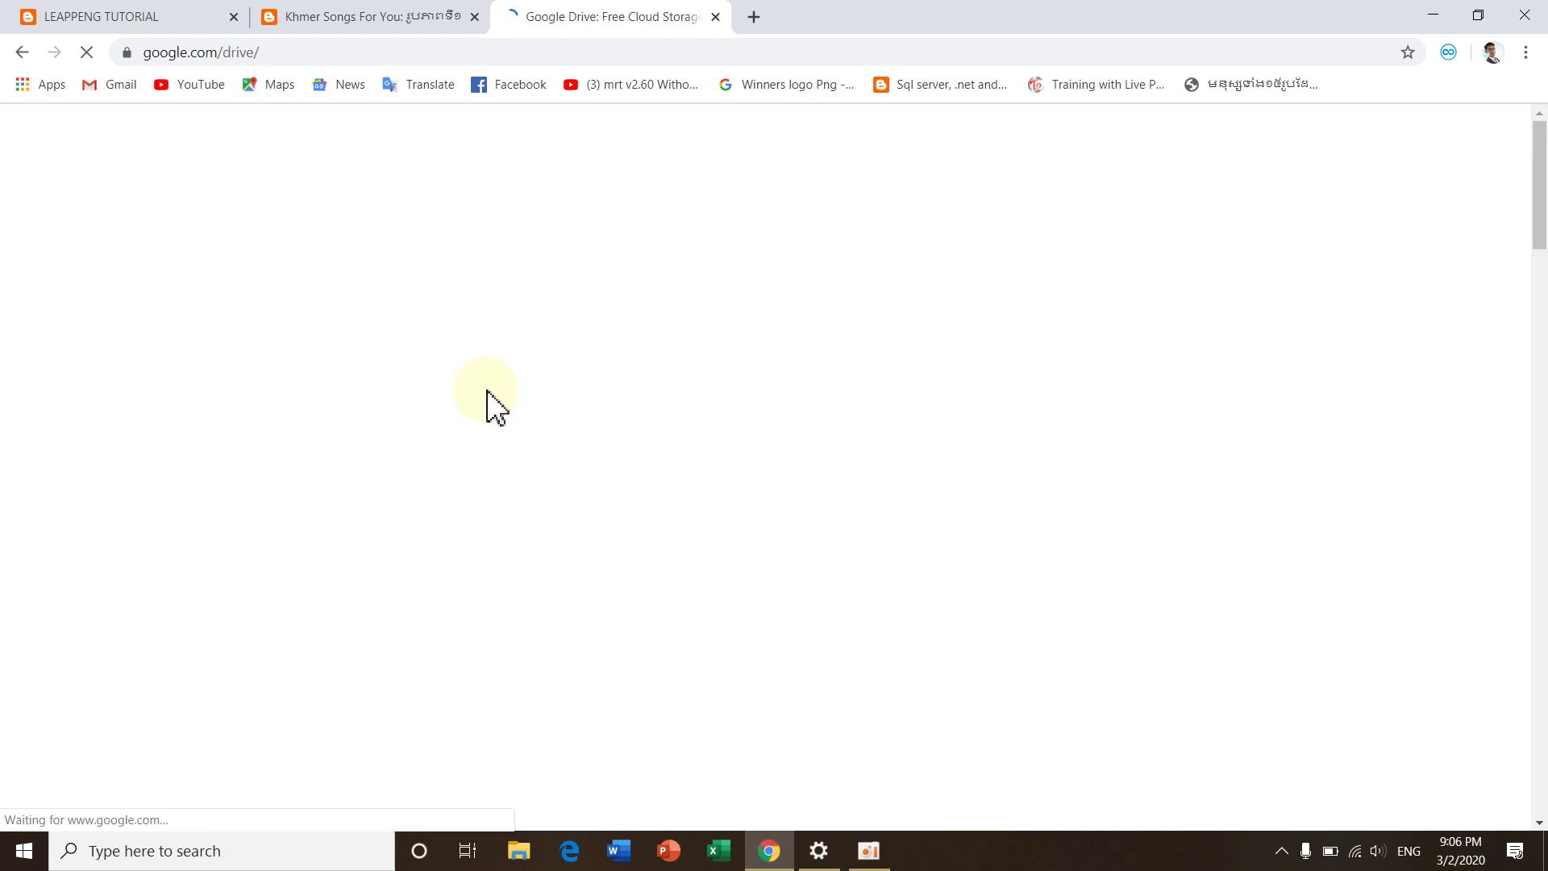
Review the Google Drive landing page, highlighting the Personal heading, its 15 GB storage offer and the Business heading
scroll(1140, 467, down, 5)
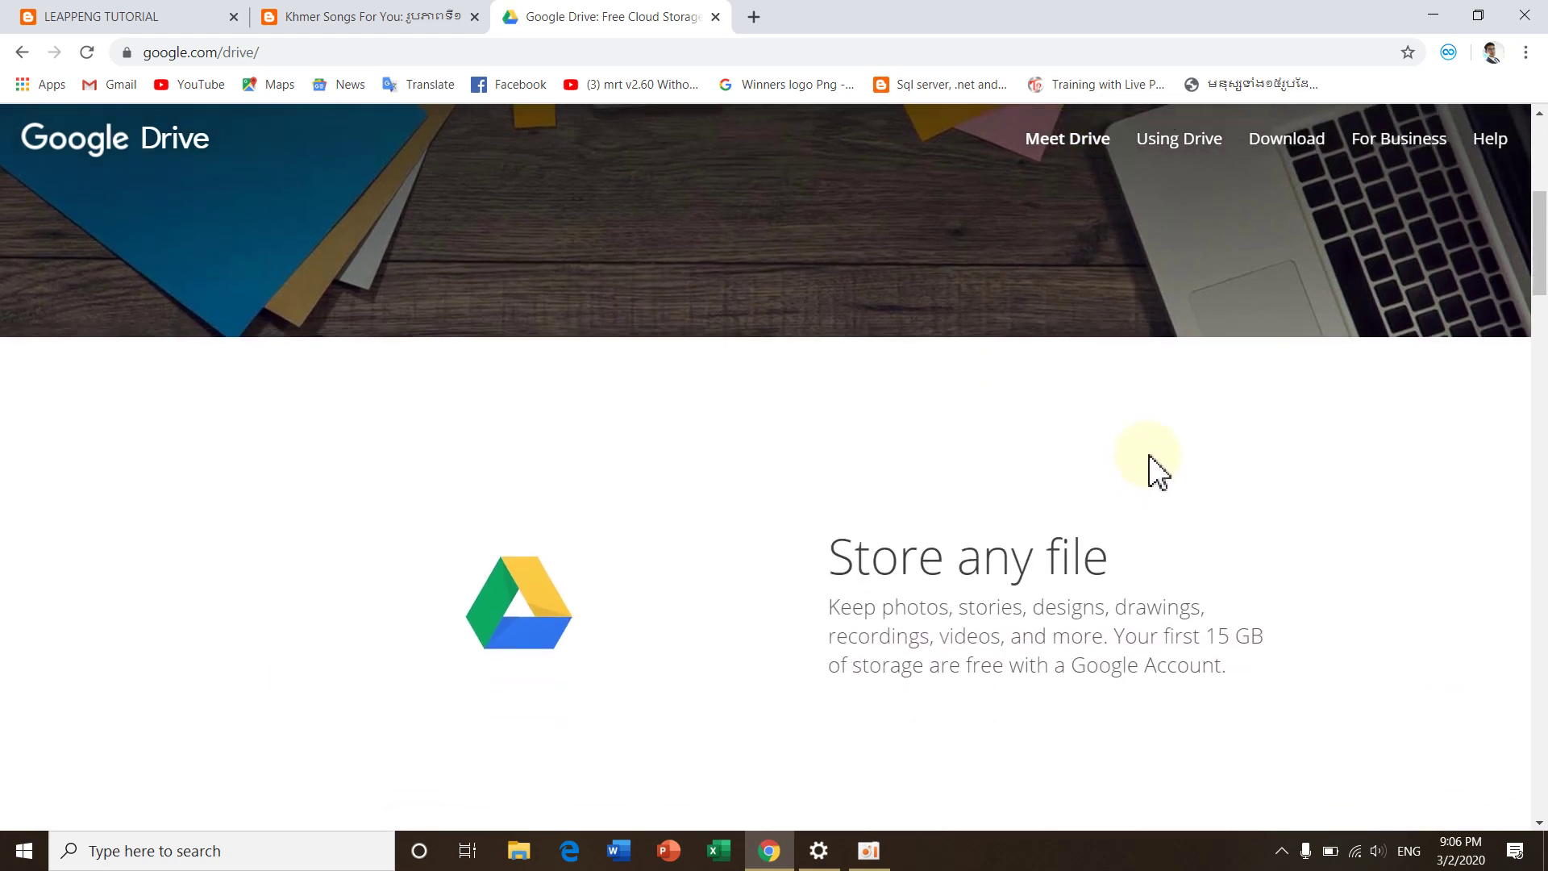
scroll(1159, 471, up, 5)
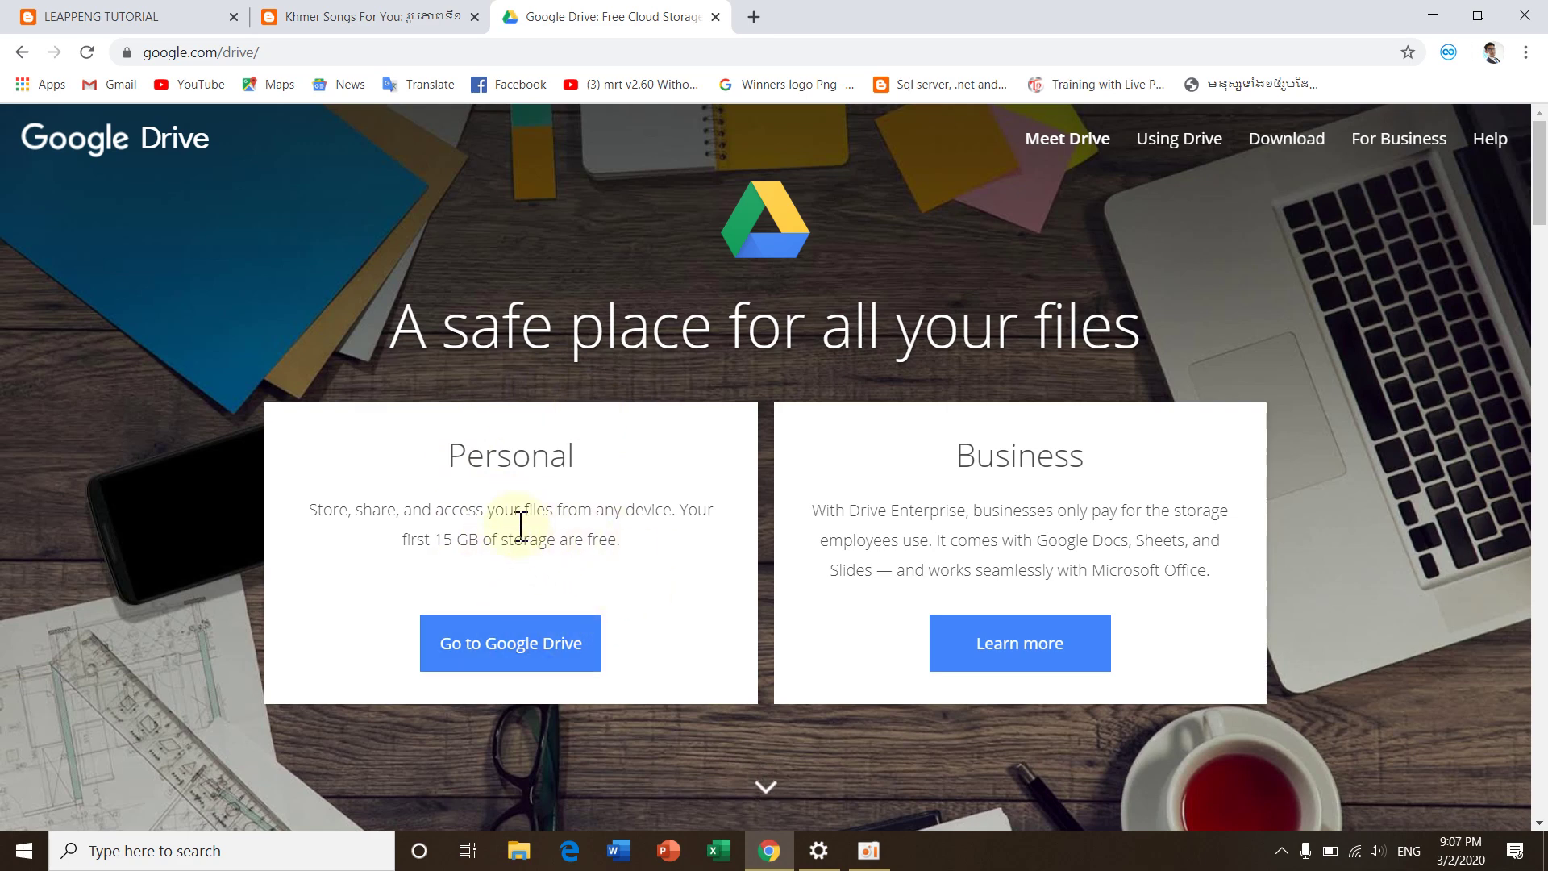
drag(467, 456, 607, 452)
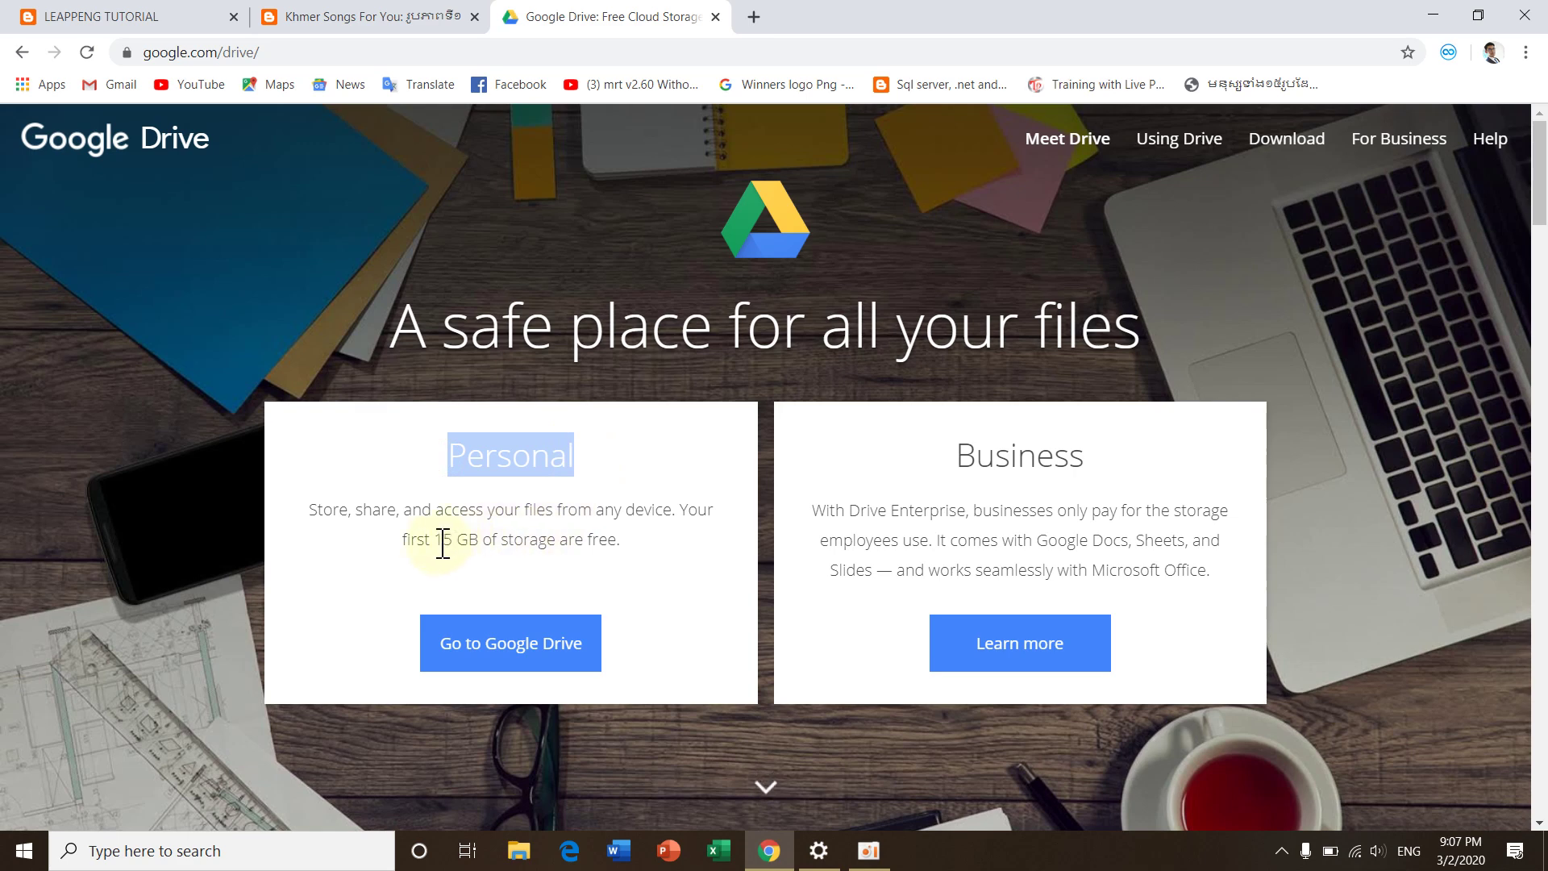
drag(438, 540, 459, 541)
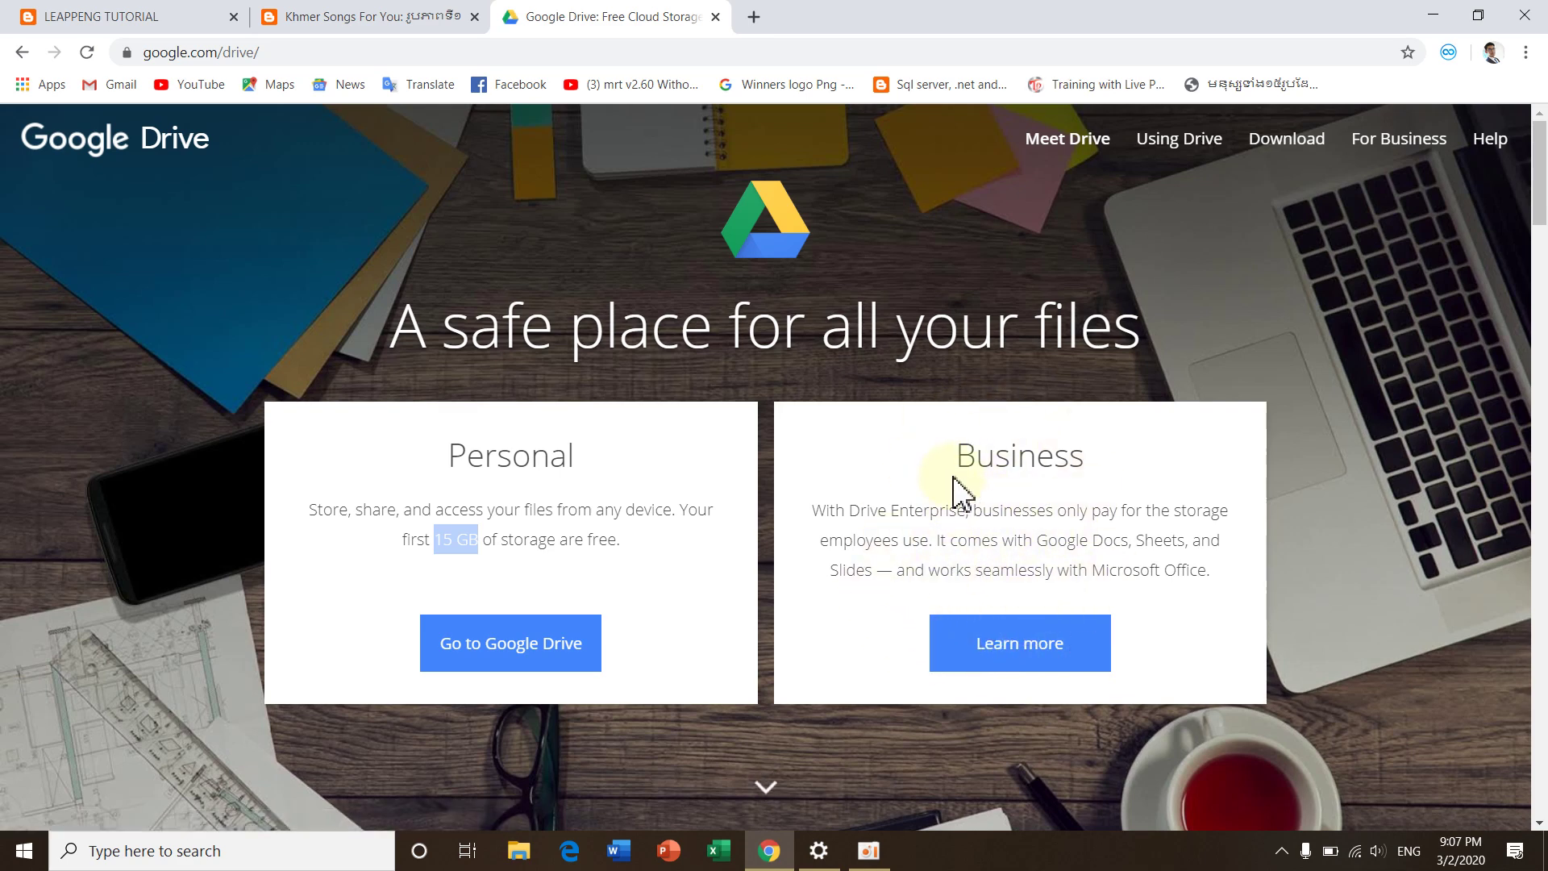
drag(957, 456, 1088, 457)
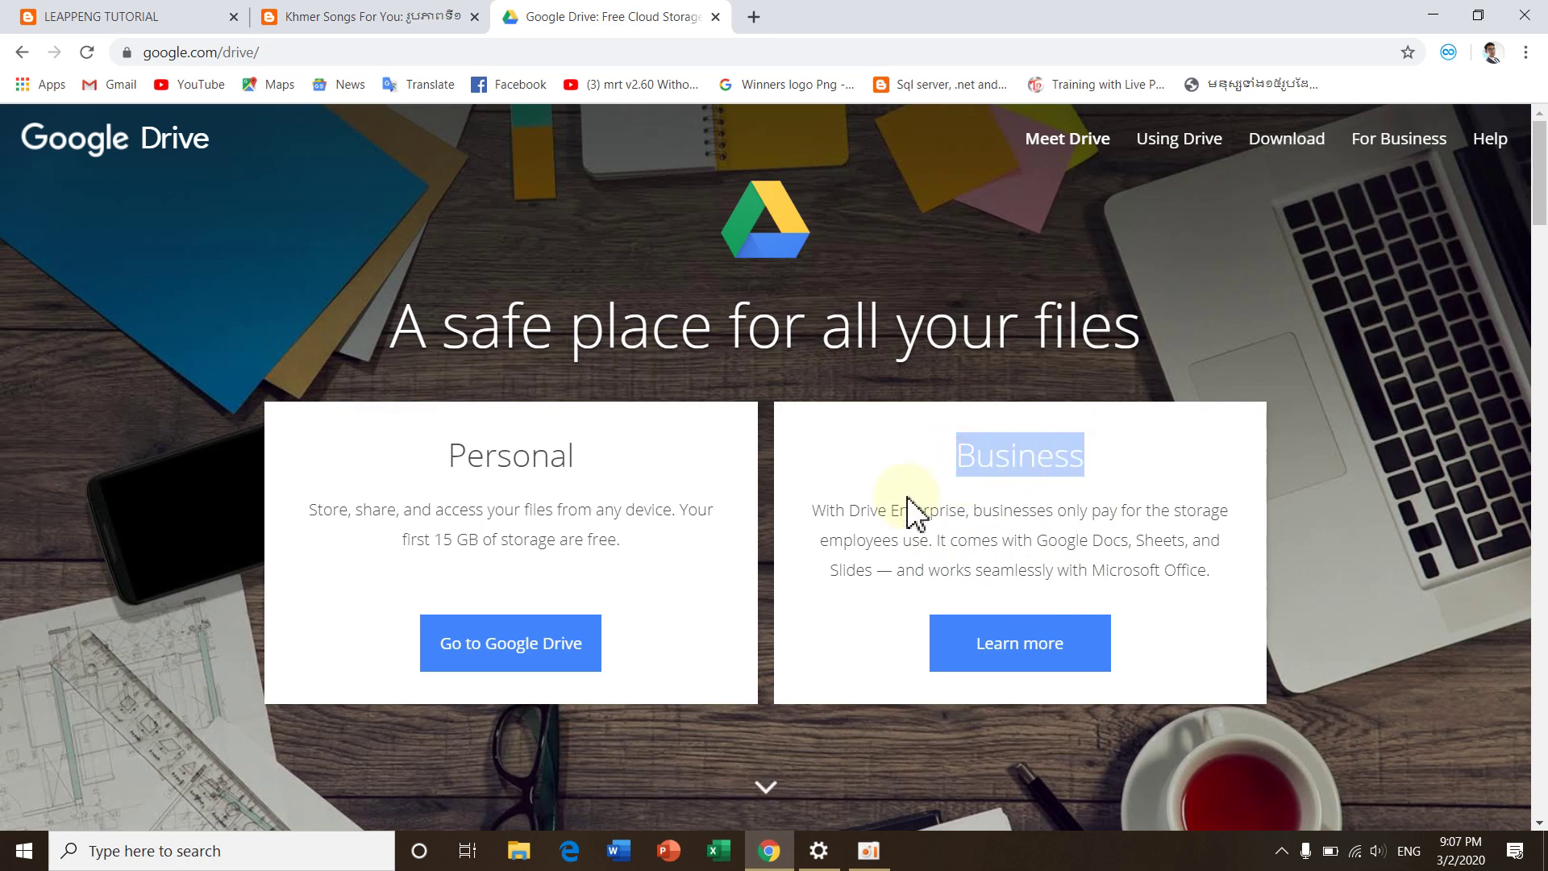
Highlight the Personal heading, go to the personal Google Drive, and look over the files in My Drive
drag(579, 470, 472, 449)
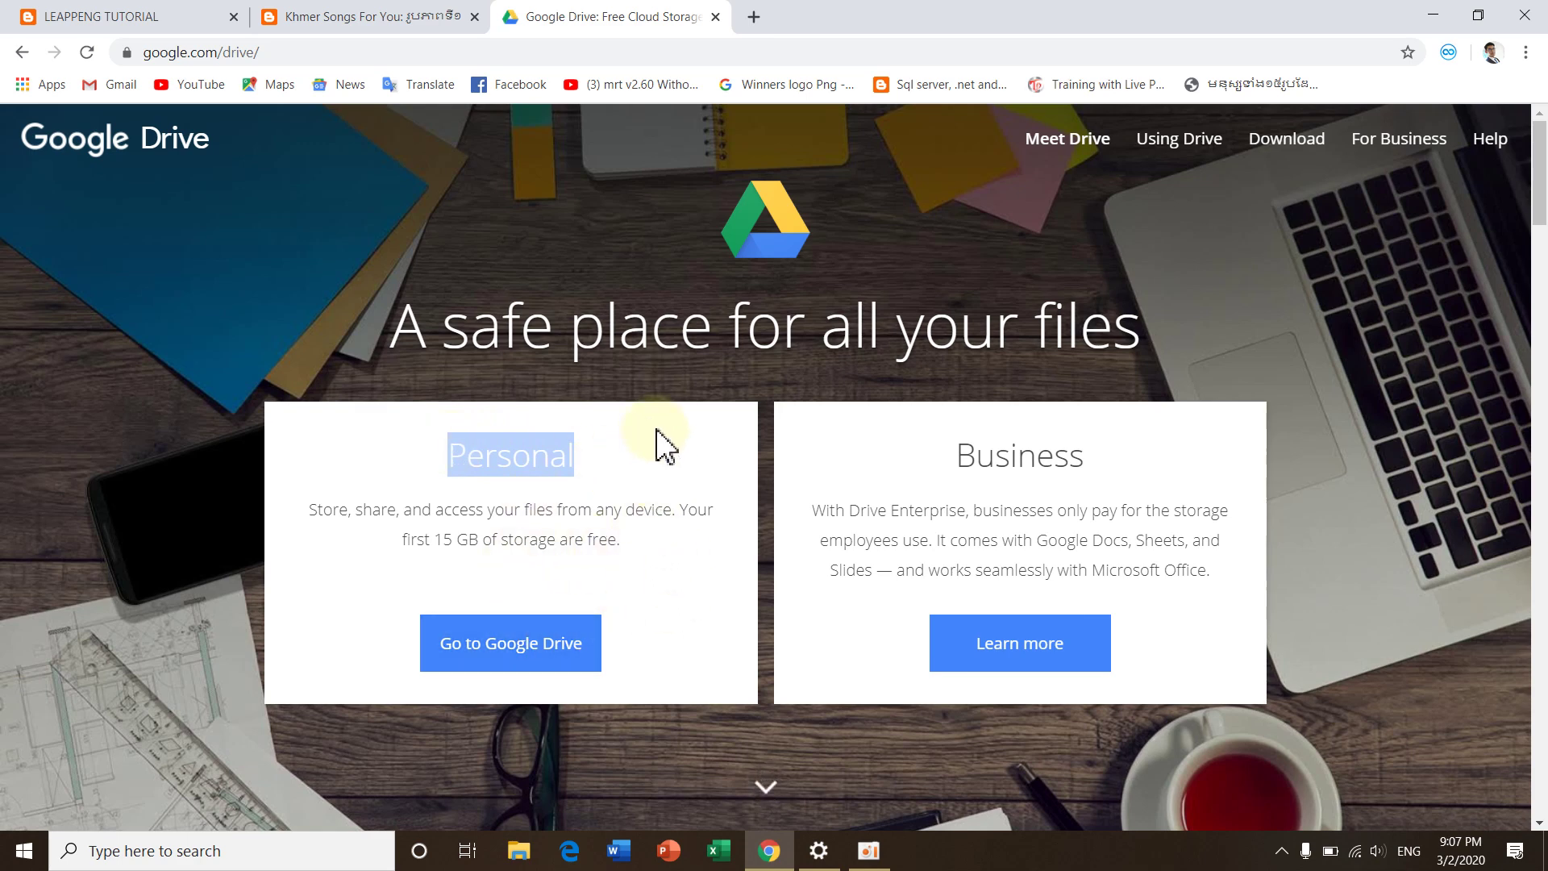
click(525, 671)
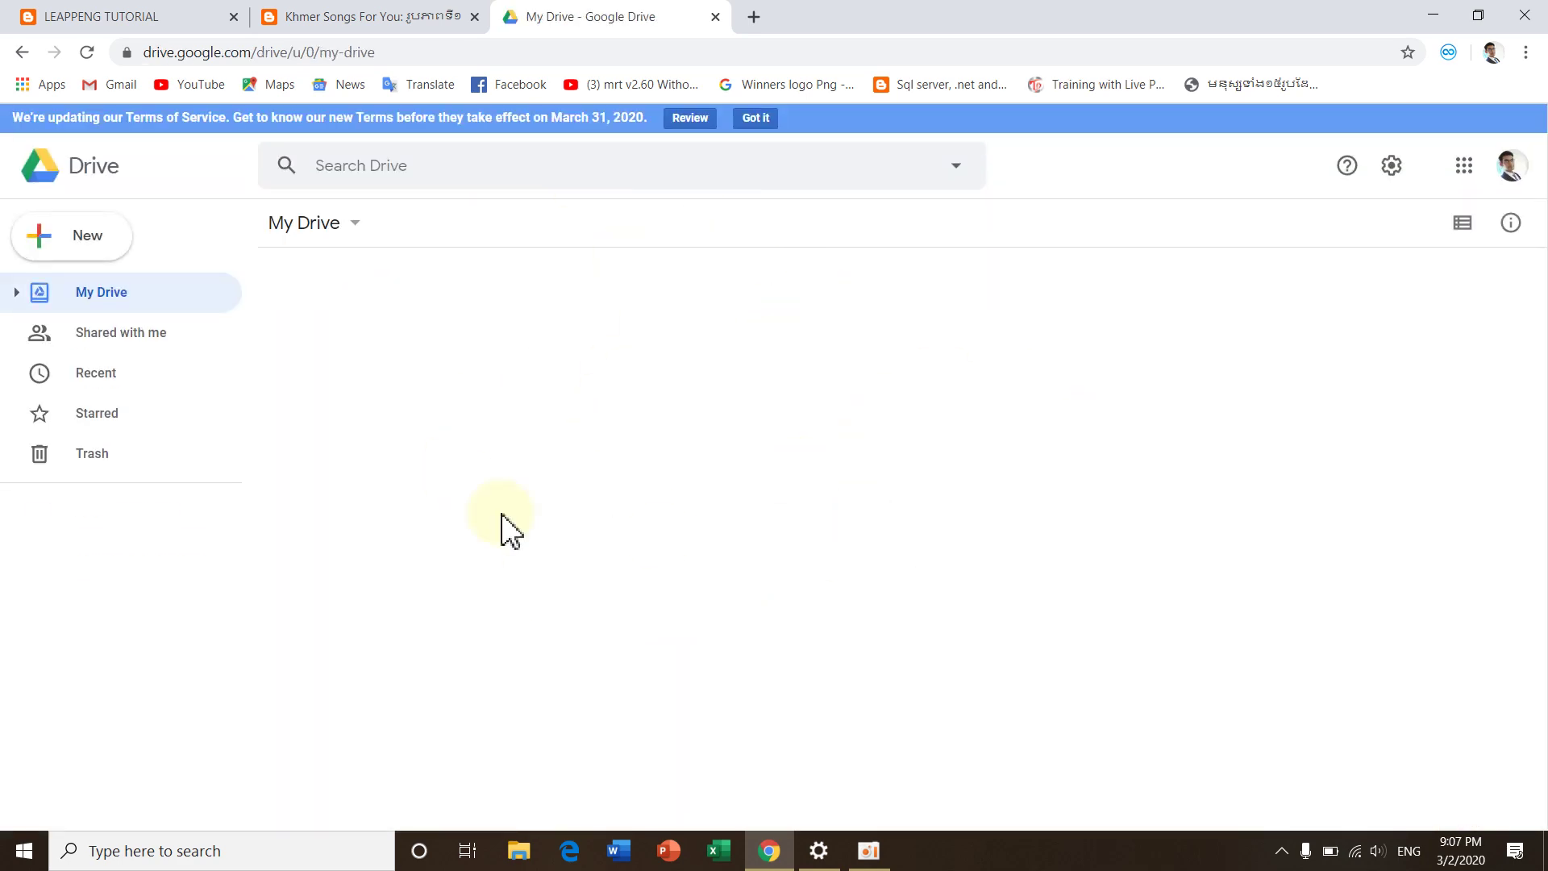
scroll(594, 322, down, 6)
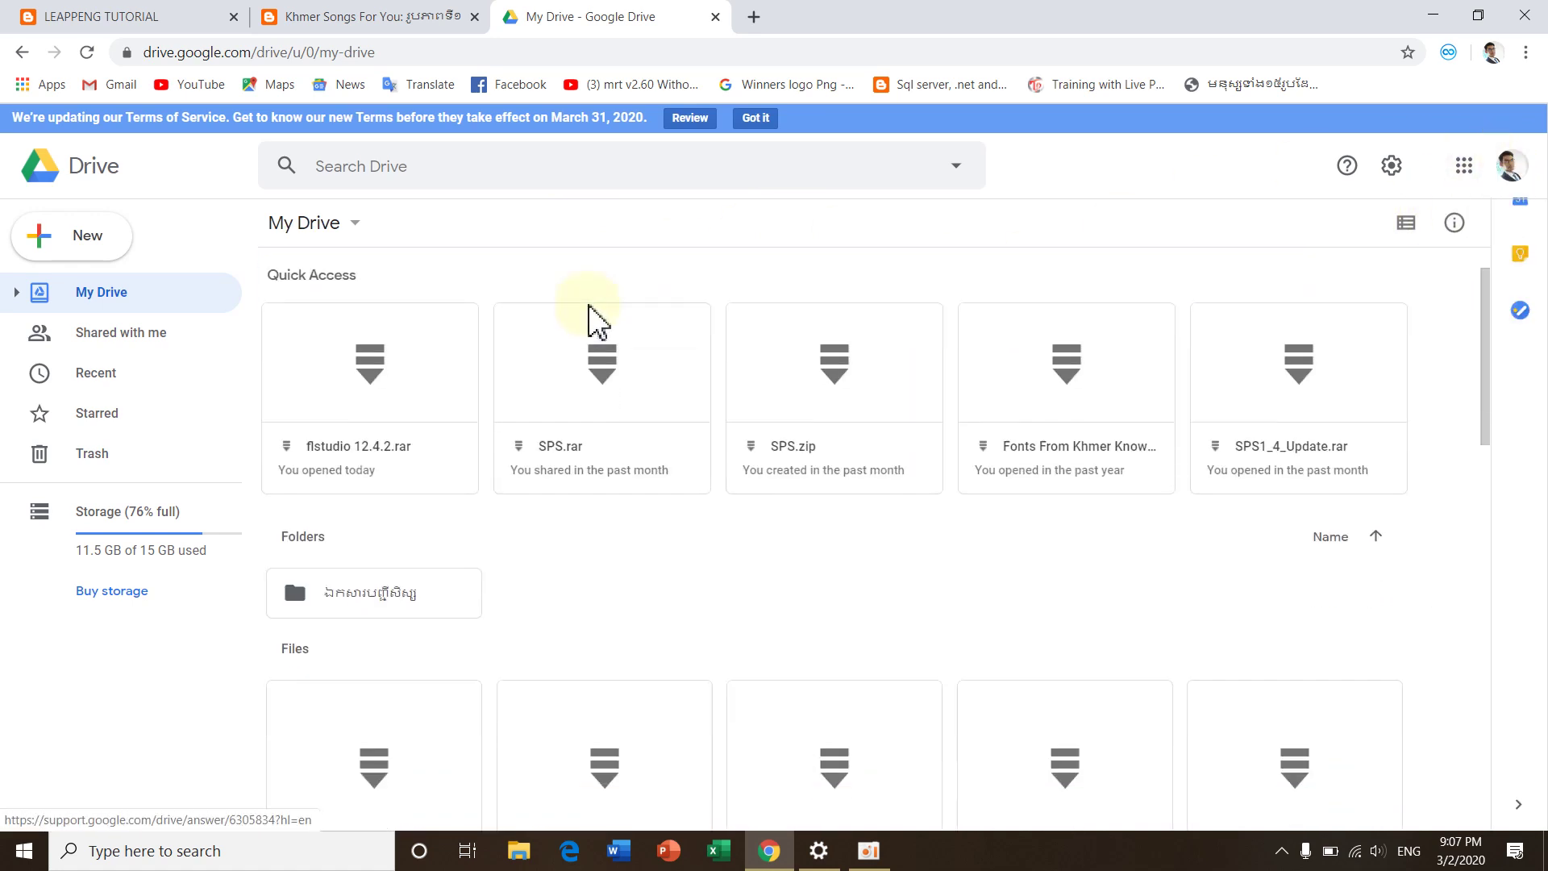
scroll(771, 373, up, 6)
Switch Google Drive to the other signed-in account and look over its My Drive files
click(1510, 171)
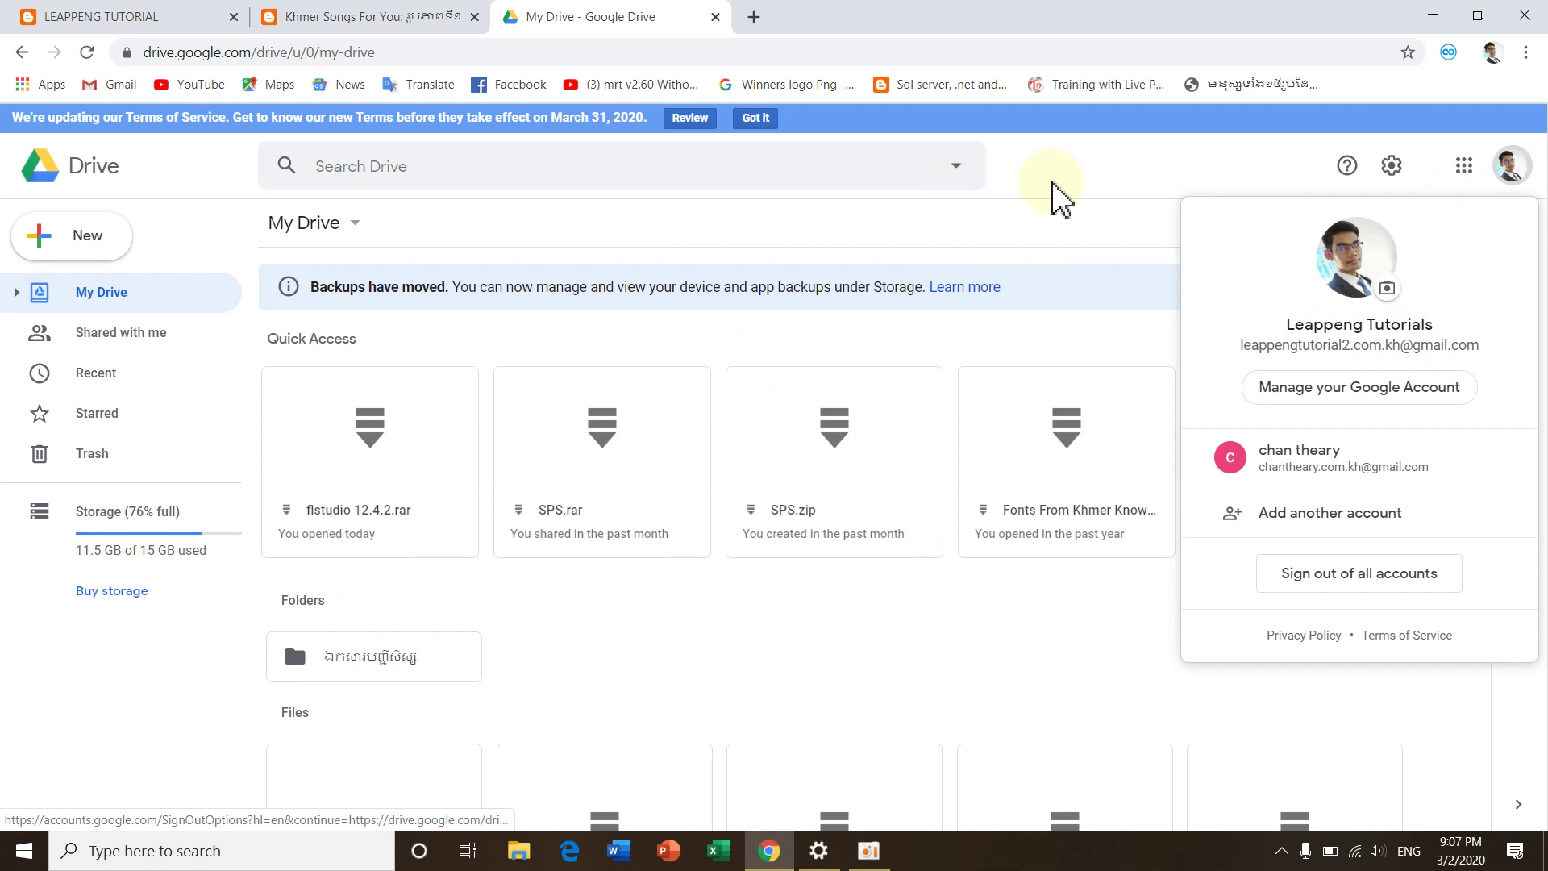
click(1304, 460)
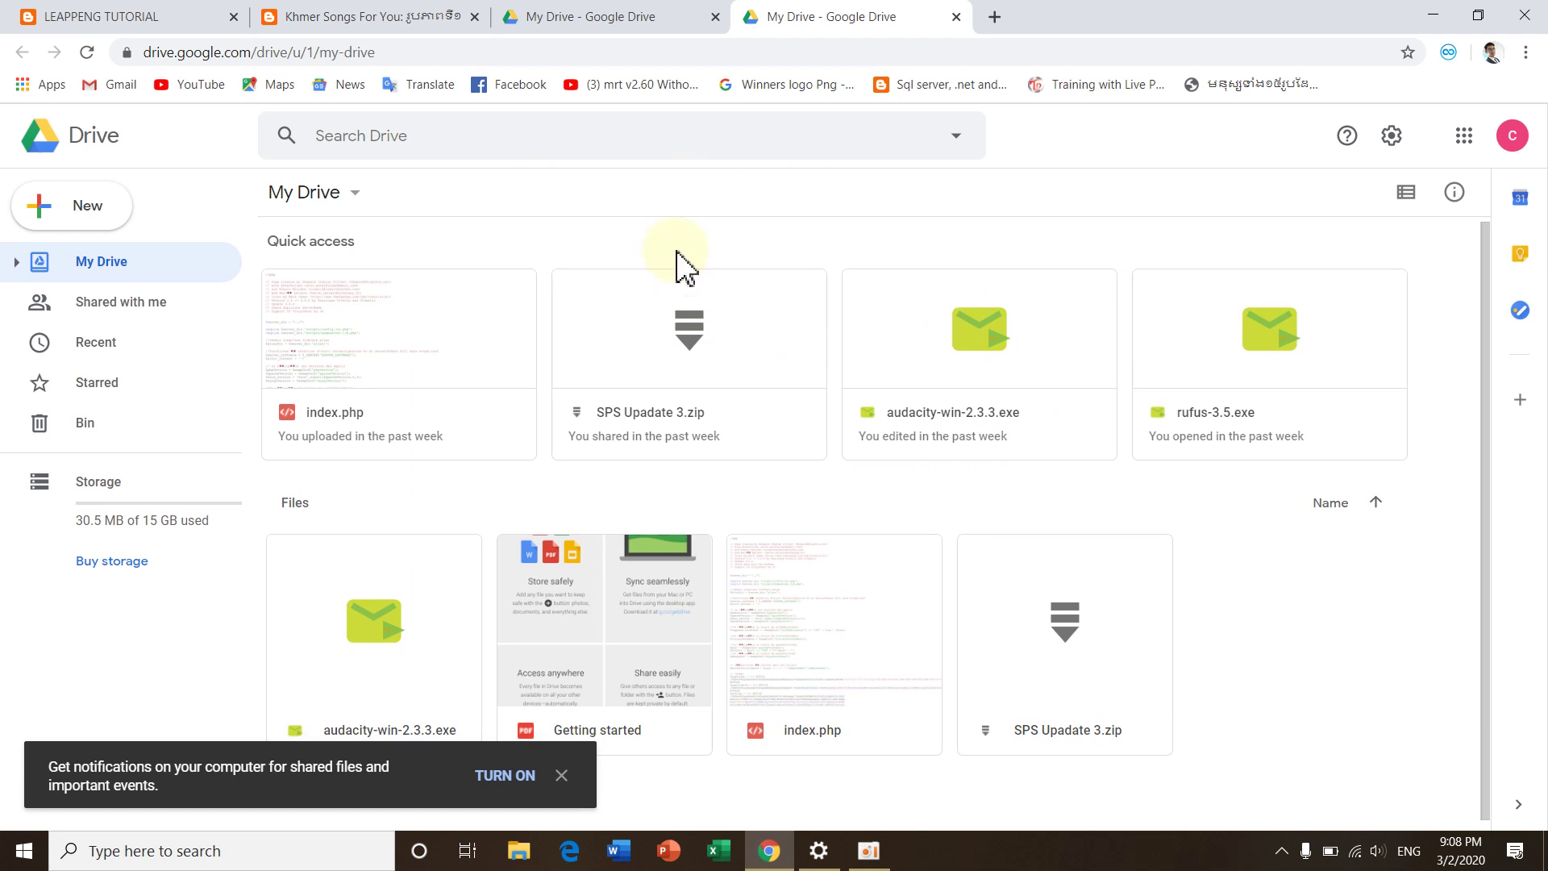
scroll(661, 282, down, 1)
scroll(565, 420, up, 1)
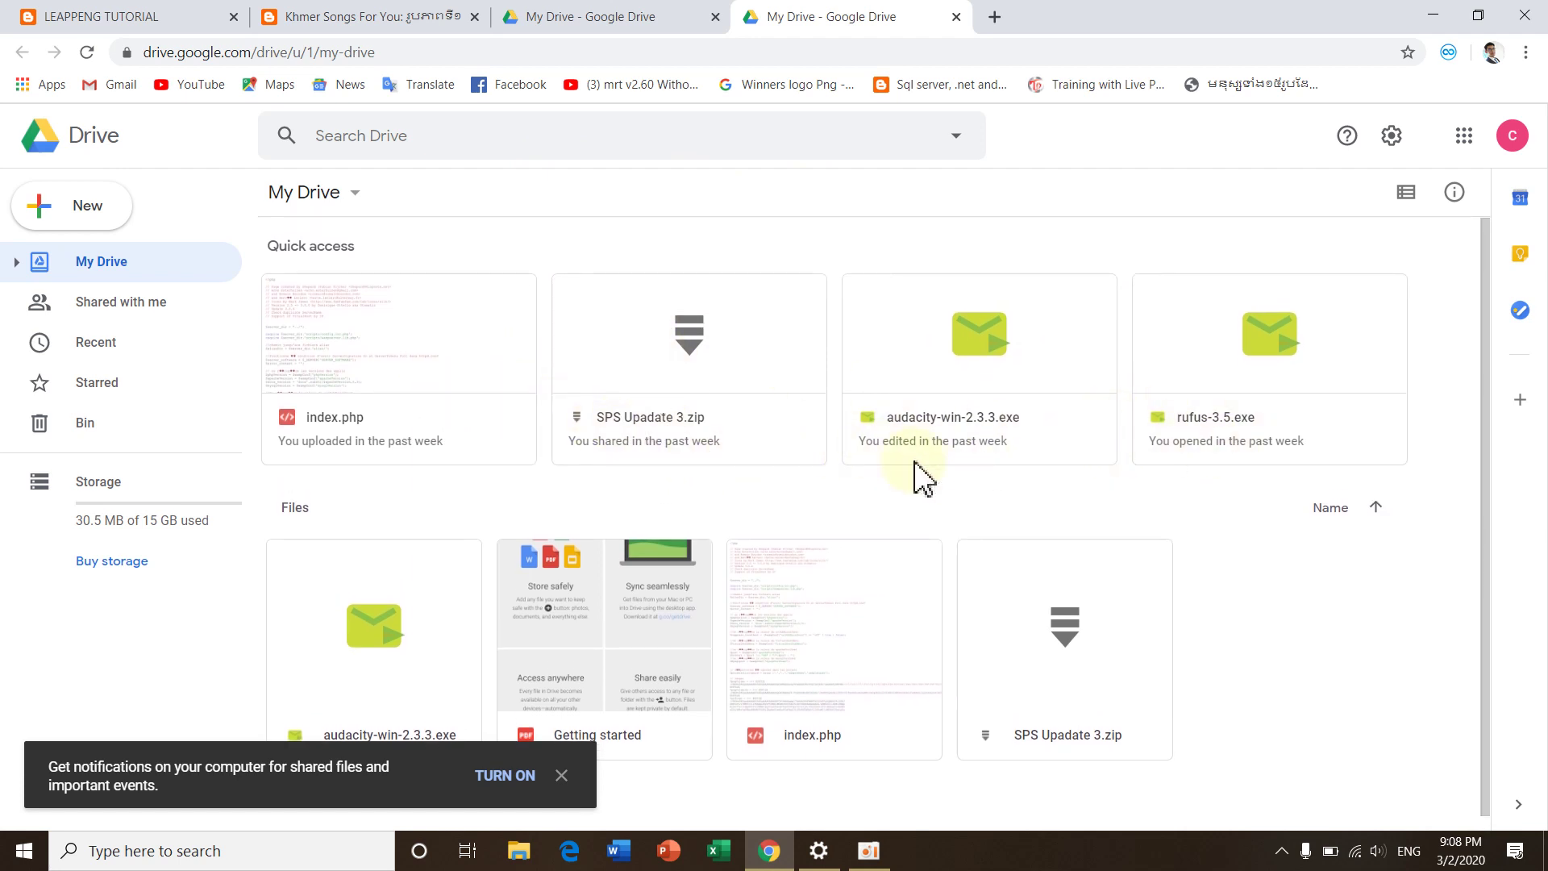
scroll(1043, 439, down, 1)
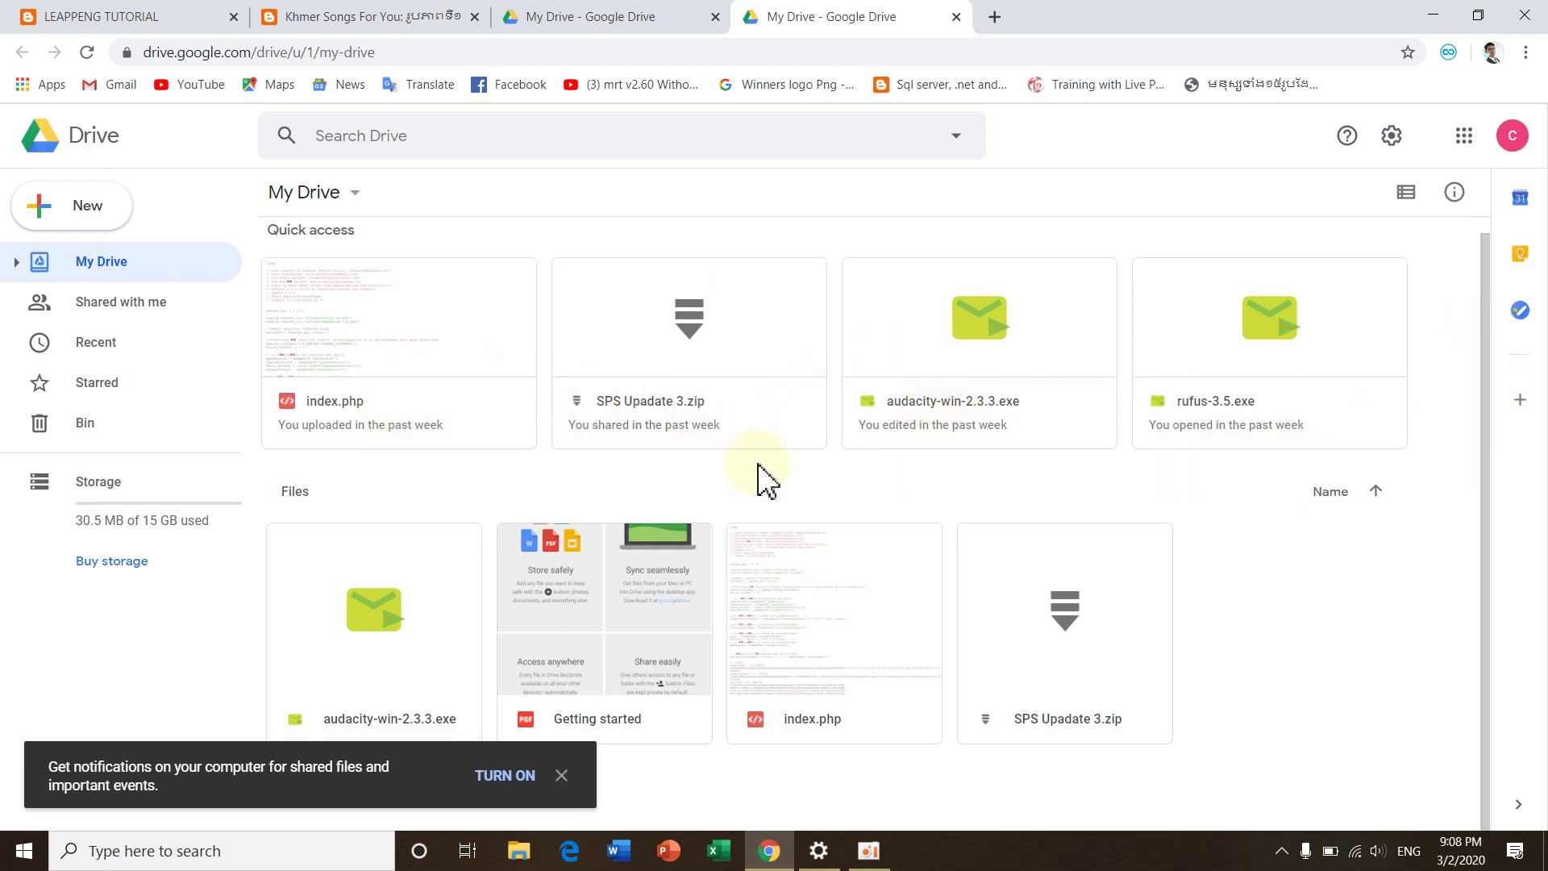
Start a file upload to My Drive
click(343, 205)
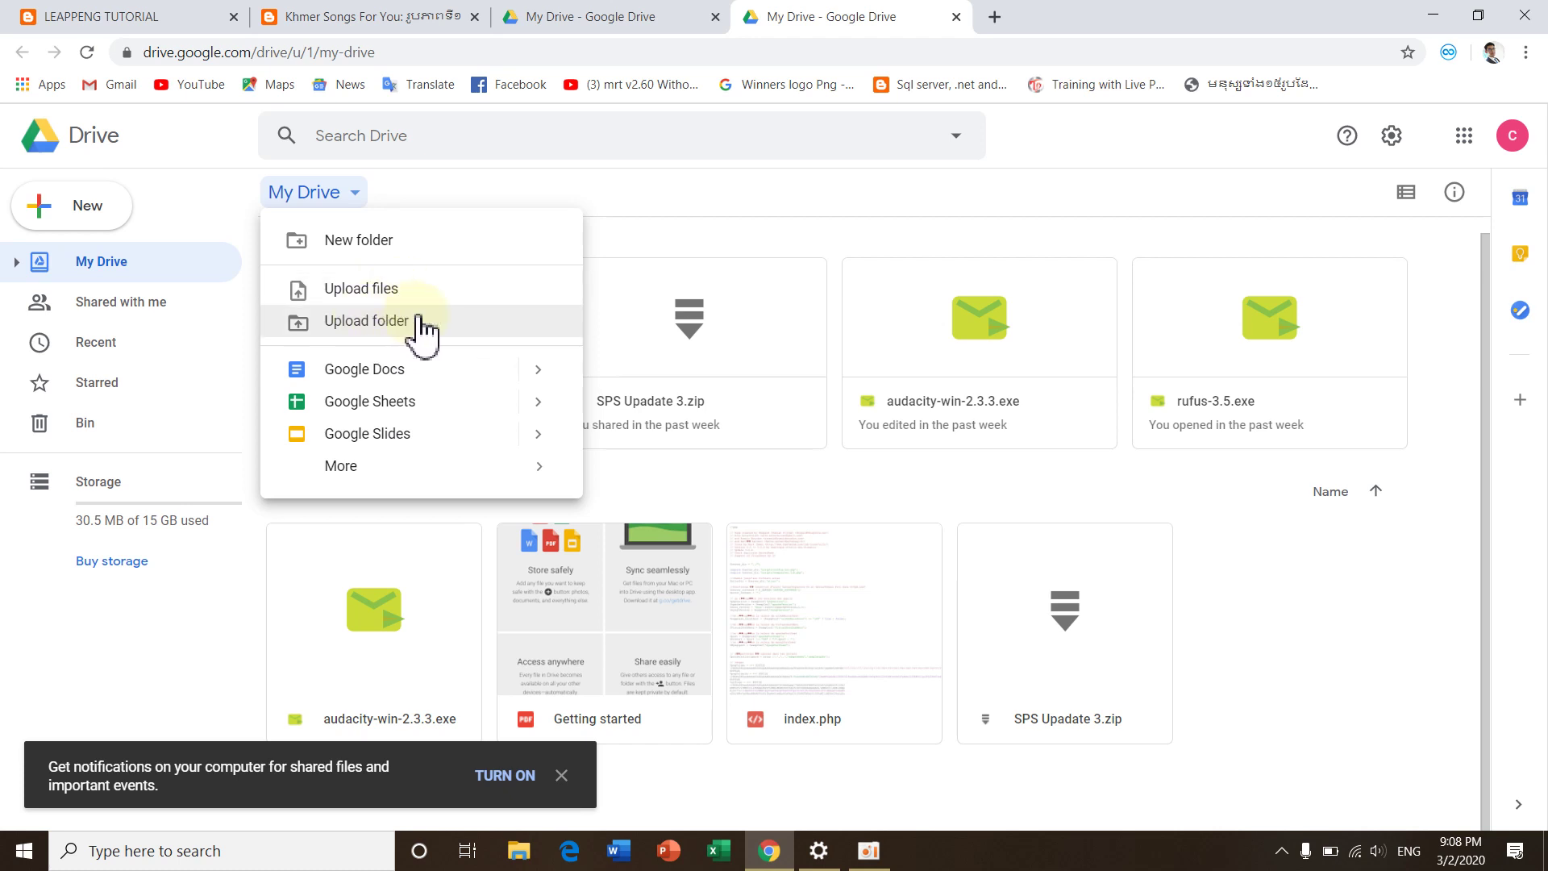
click(376, 295)
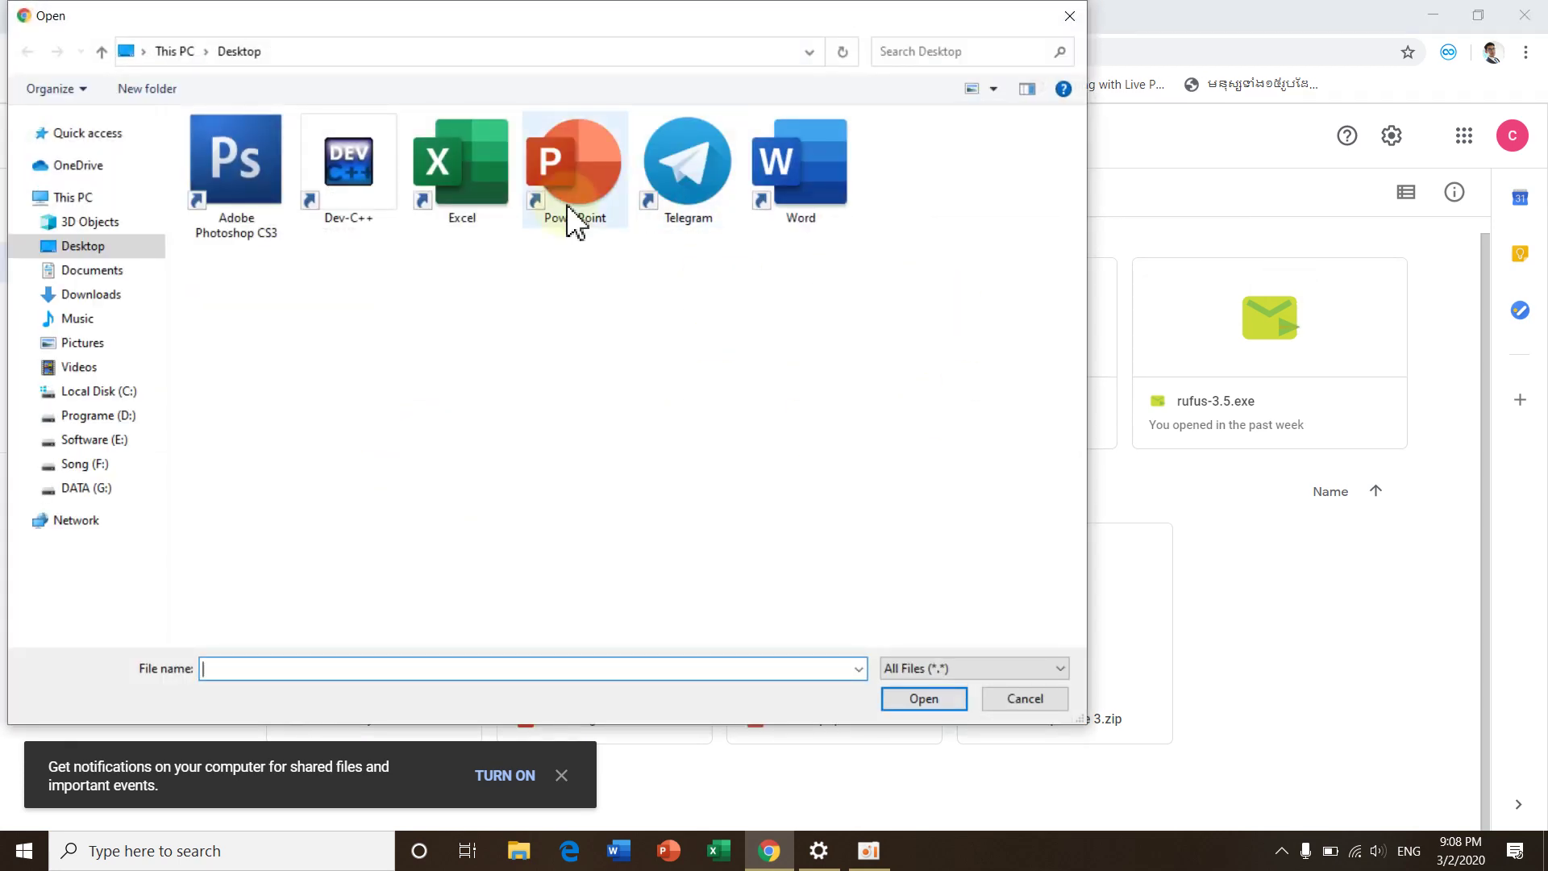
click(114, 415)
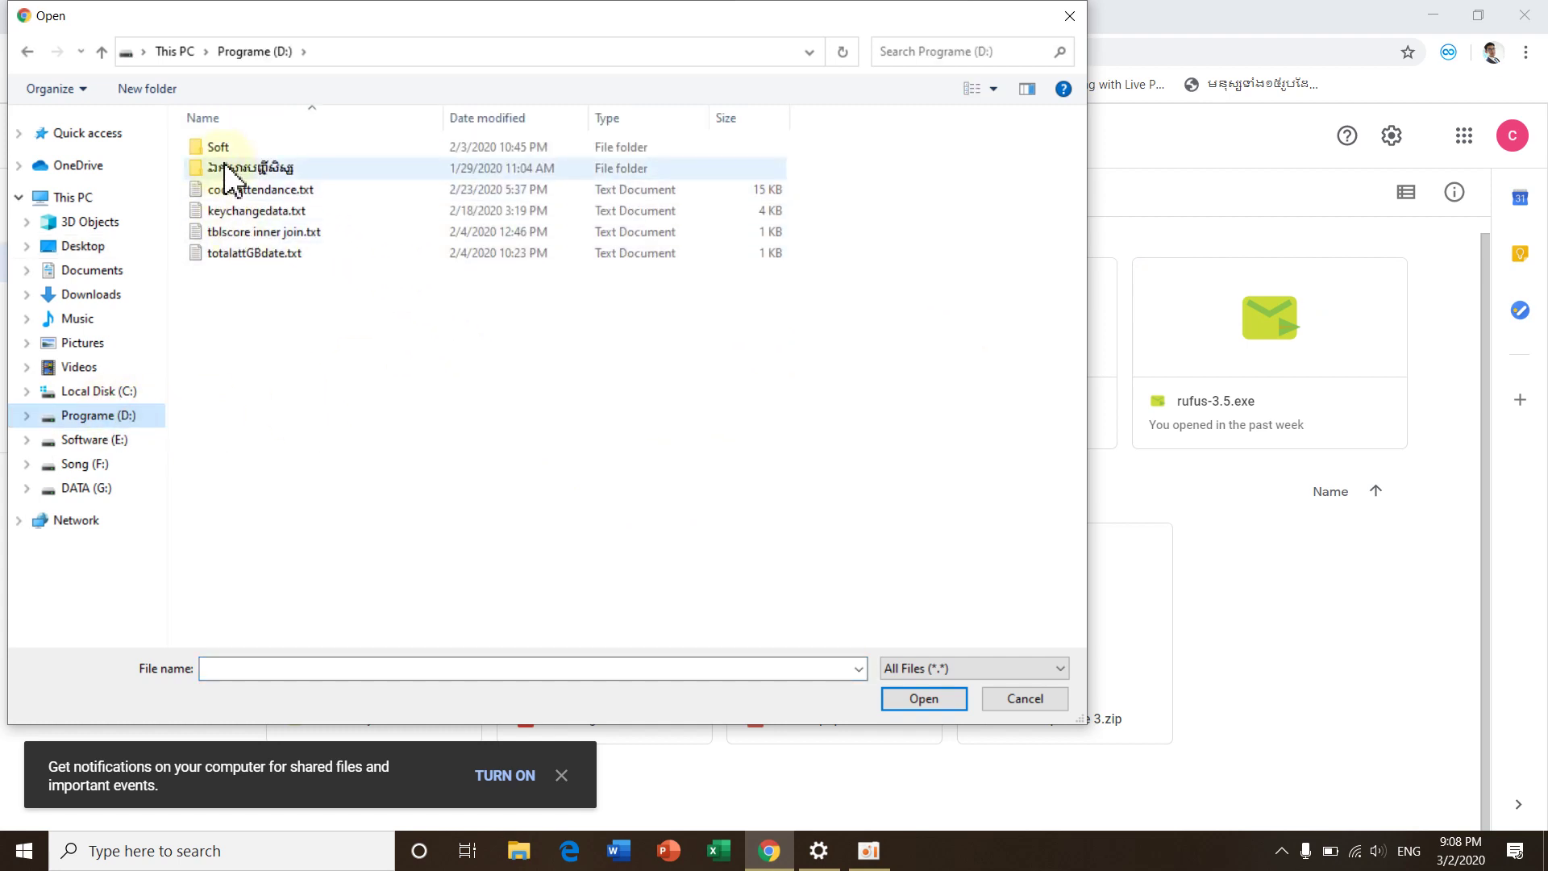
double_click(229, 173)
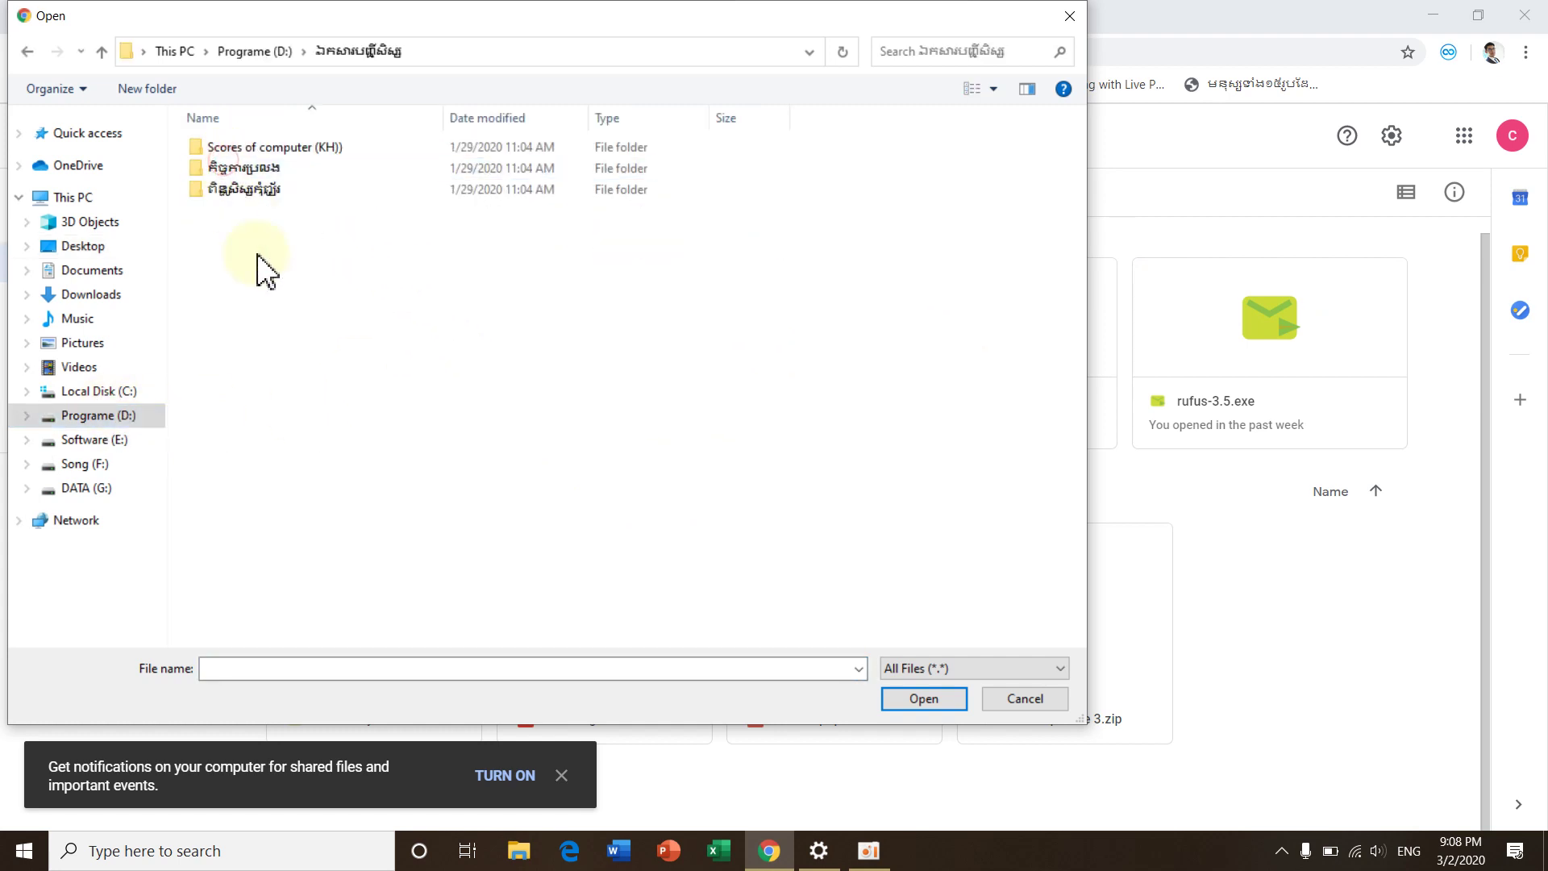
double_click(304, 194)
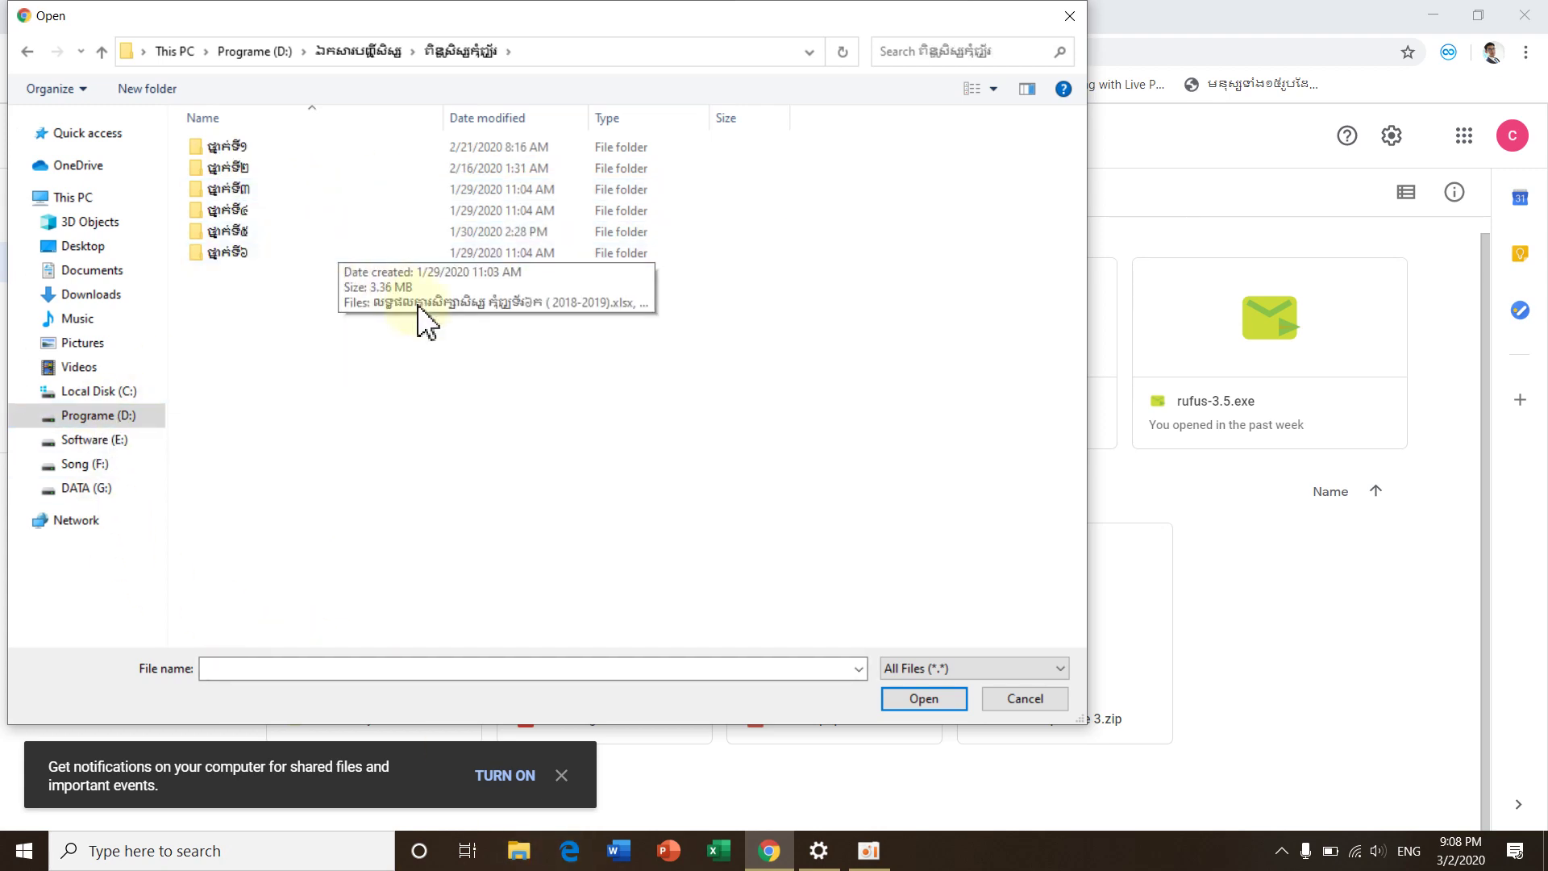
double_click(289, 234)
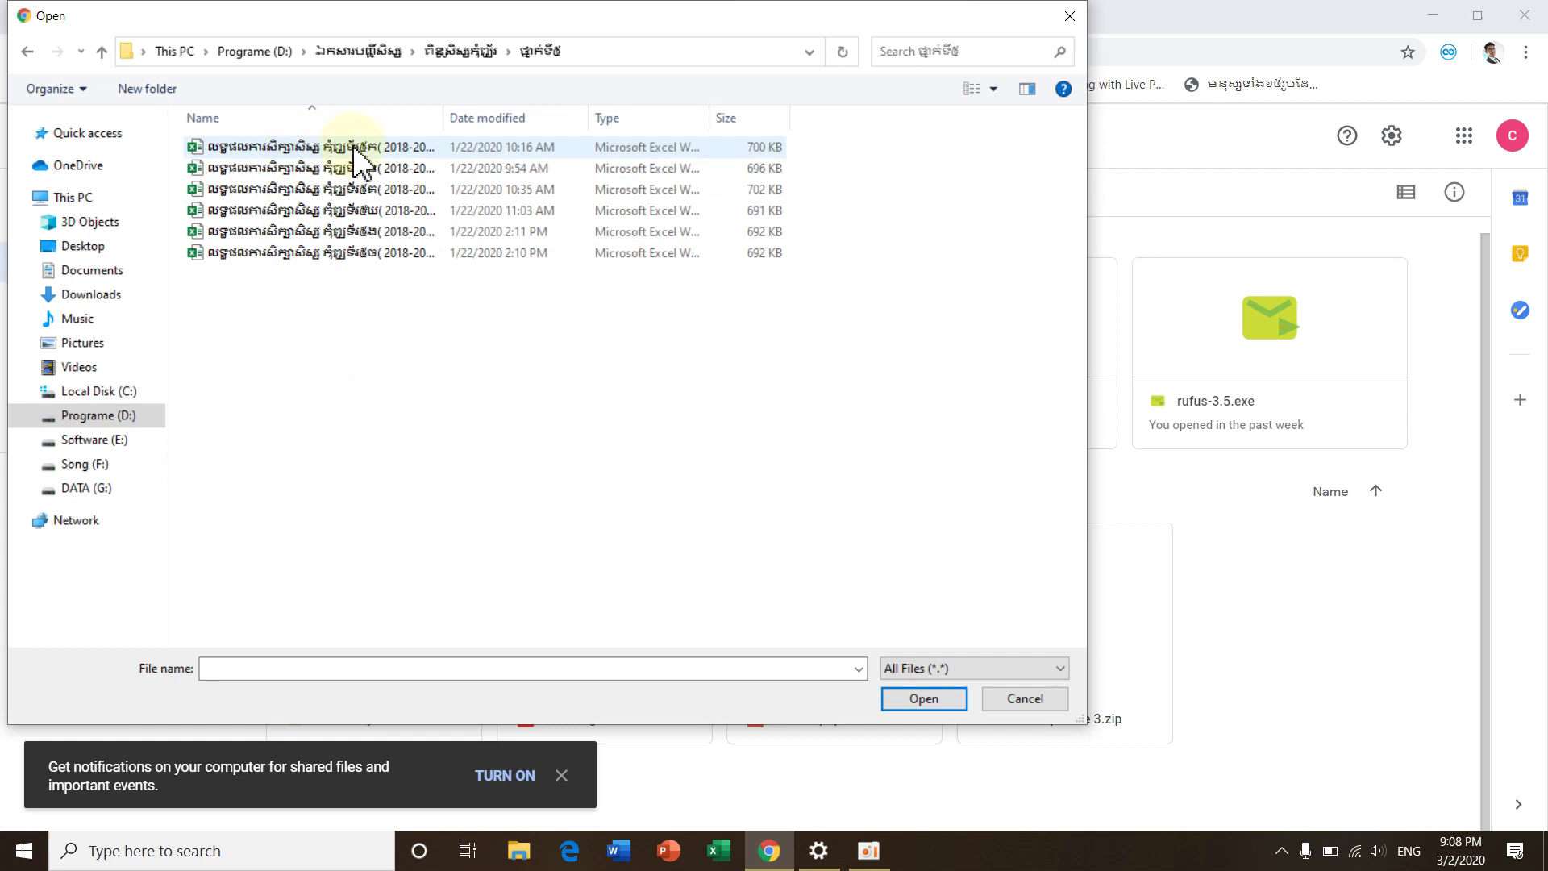
click(278, 150)
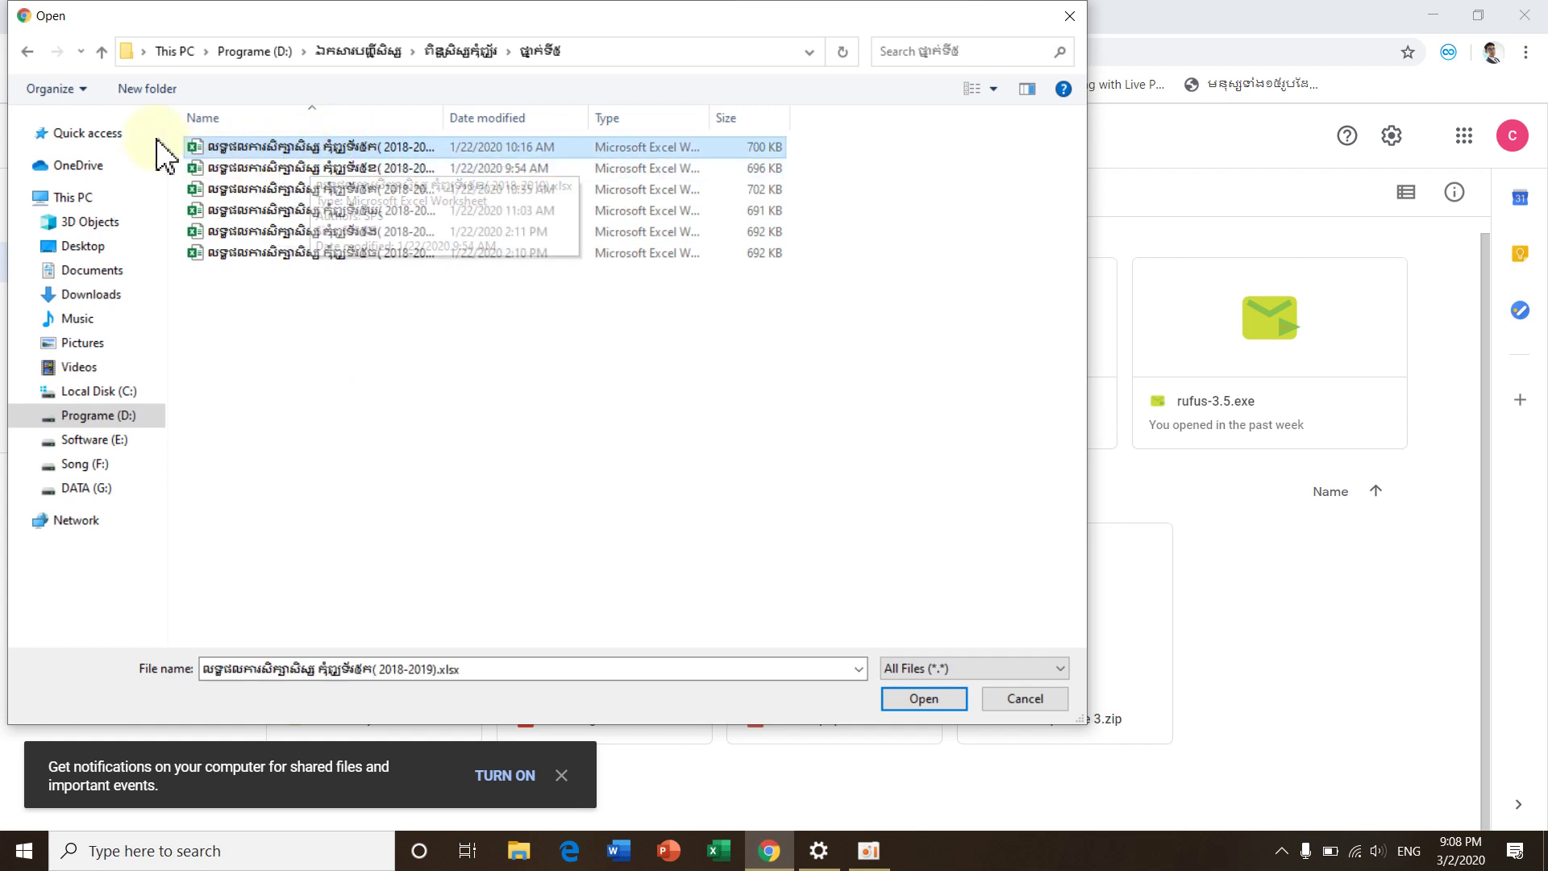
click(28, 53)
click(28, 53)
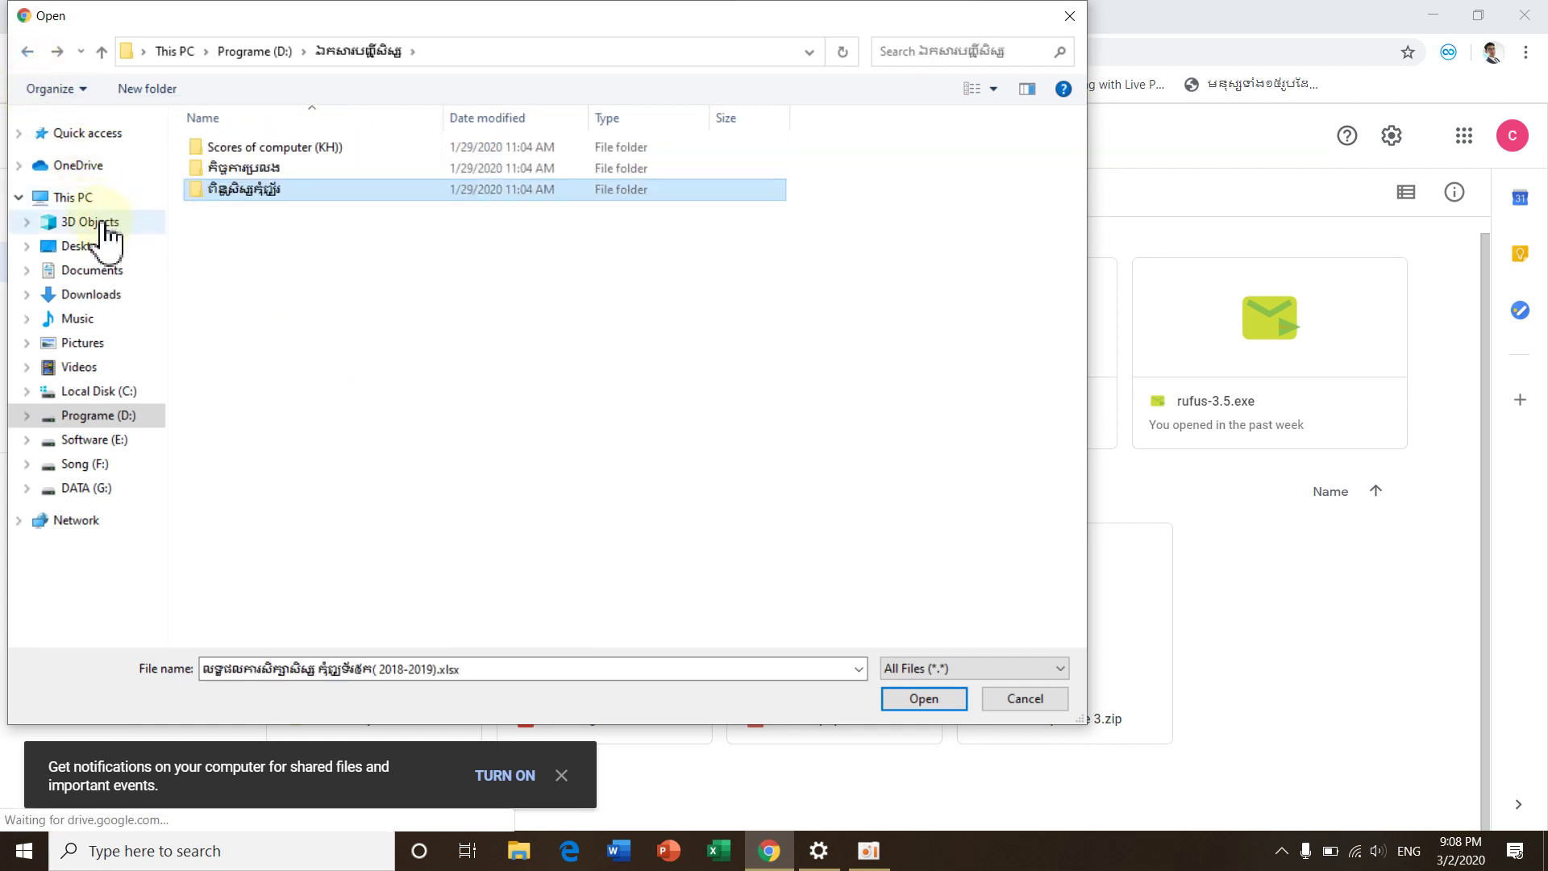
Upload audacity-win-2.3.3.exe from the Downloads folder to My Drive
click(91, 295)
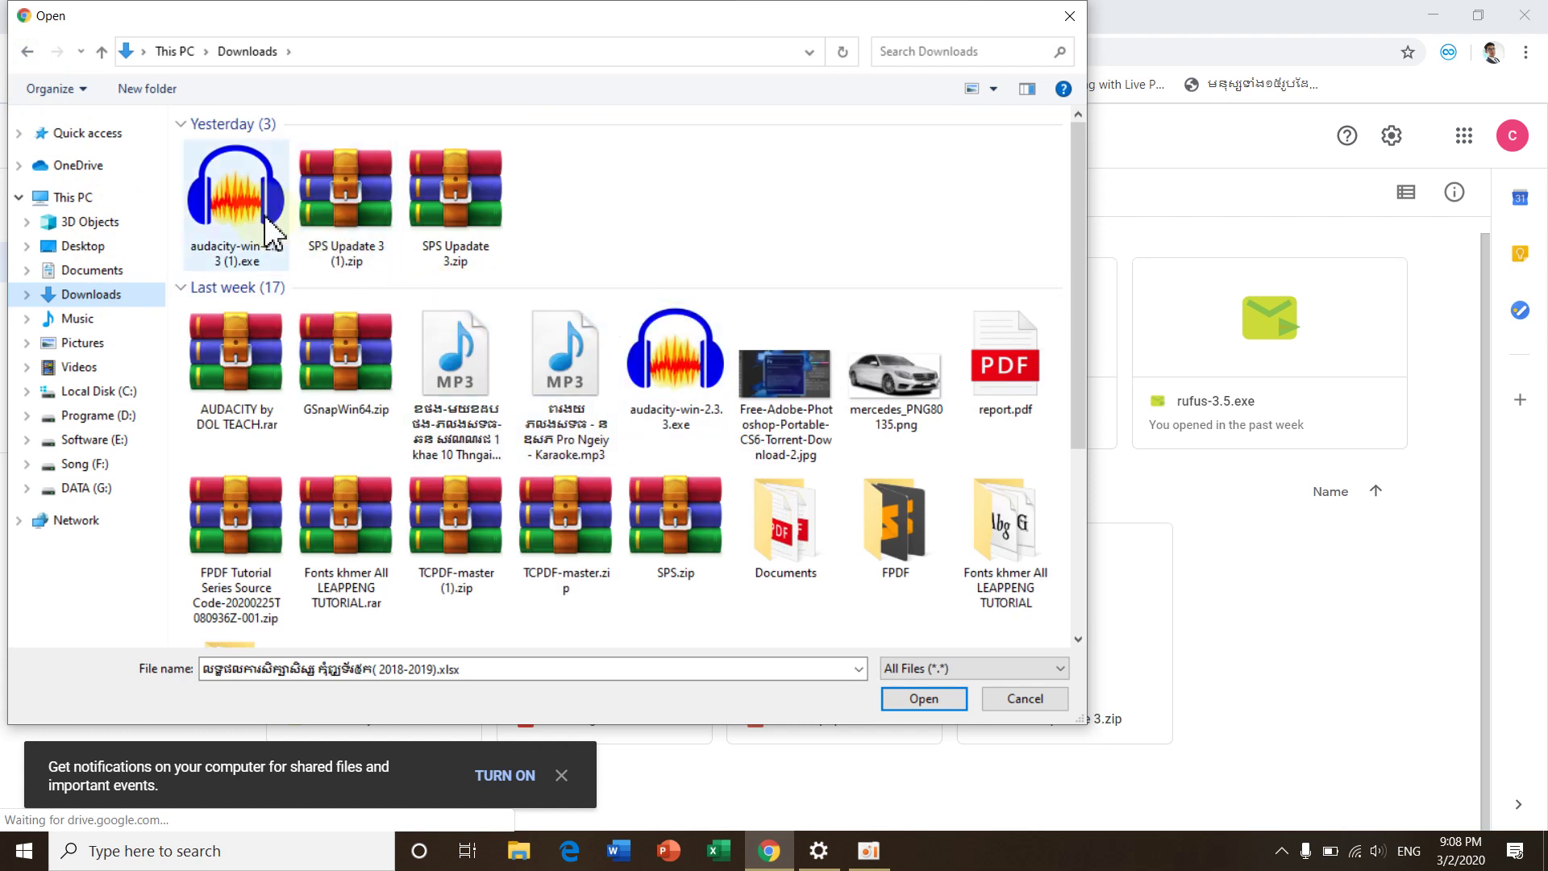
click(706, 394)
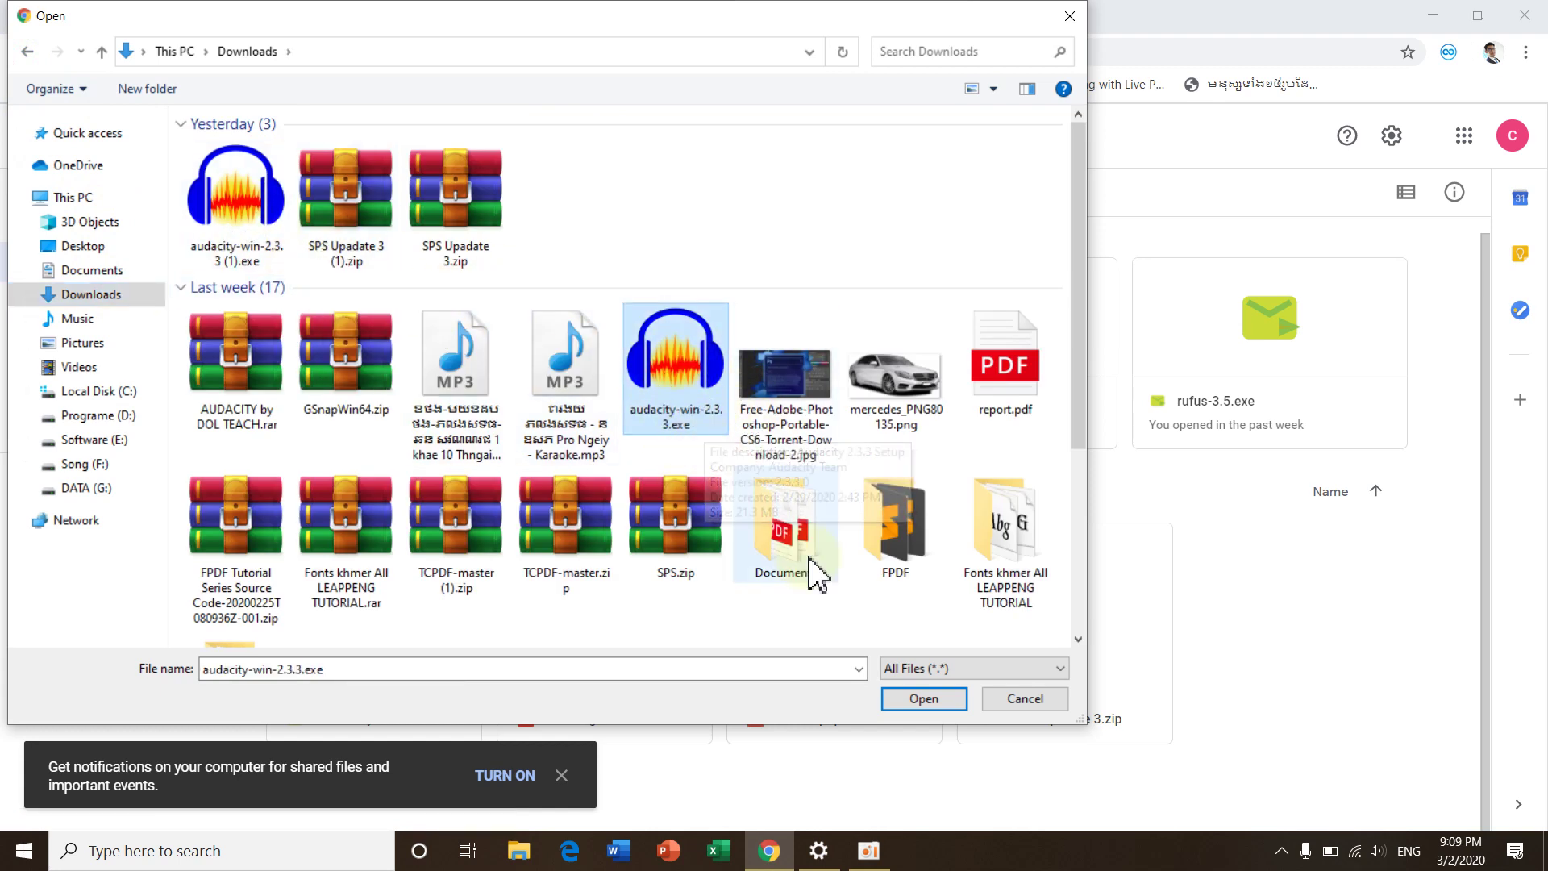
click(924, 699)
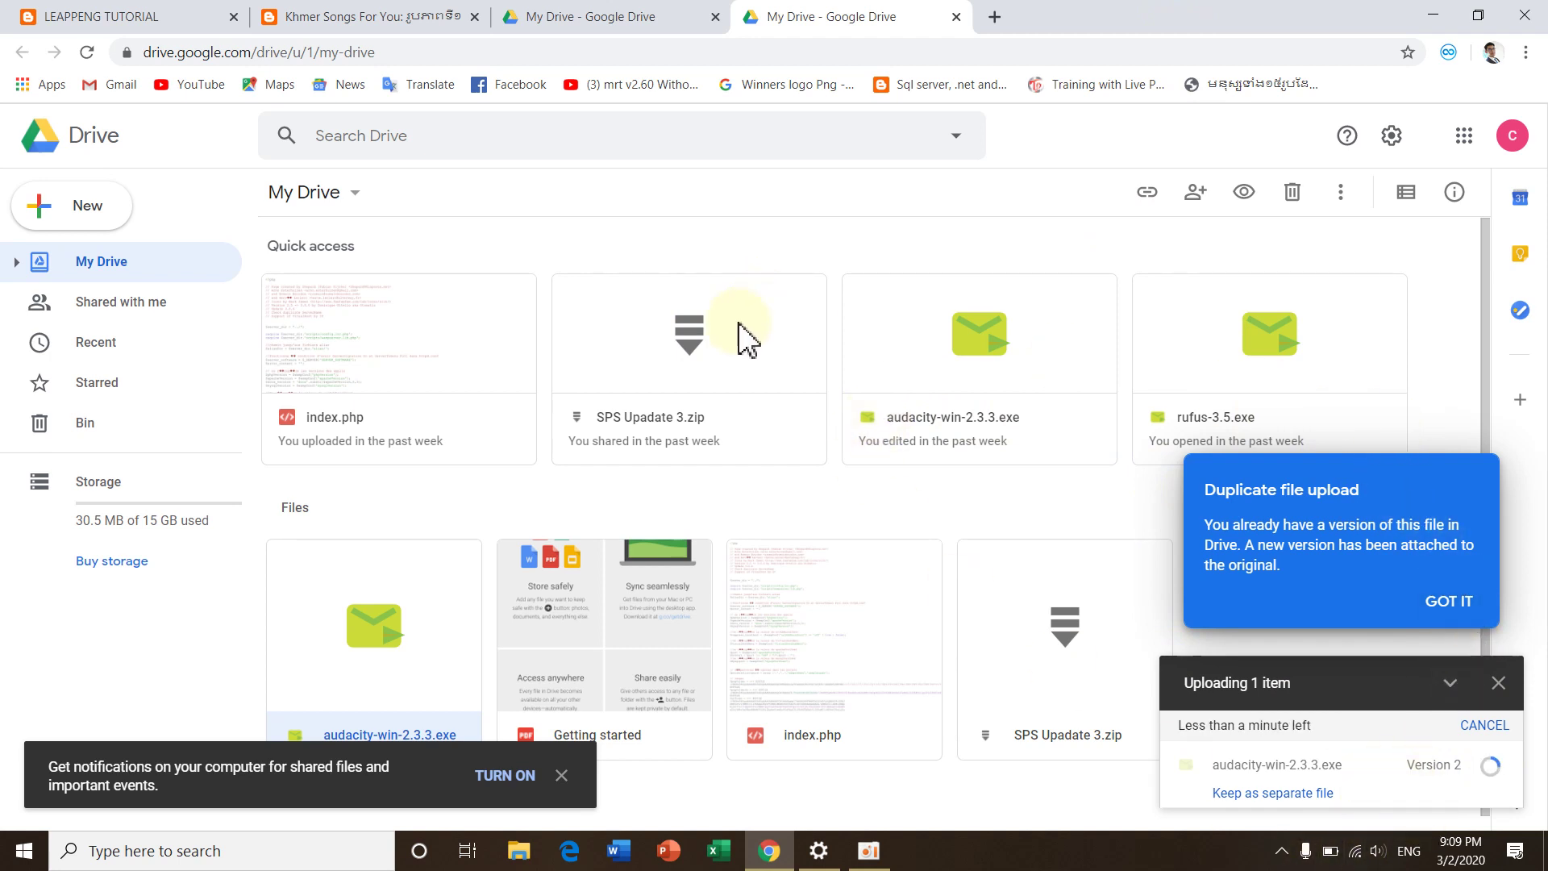
scroll(471, 440, down, 1)
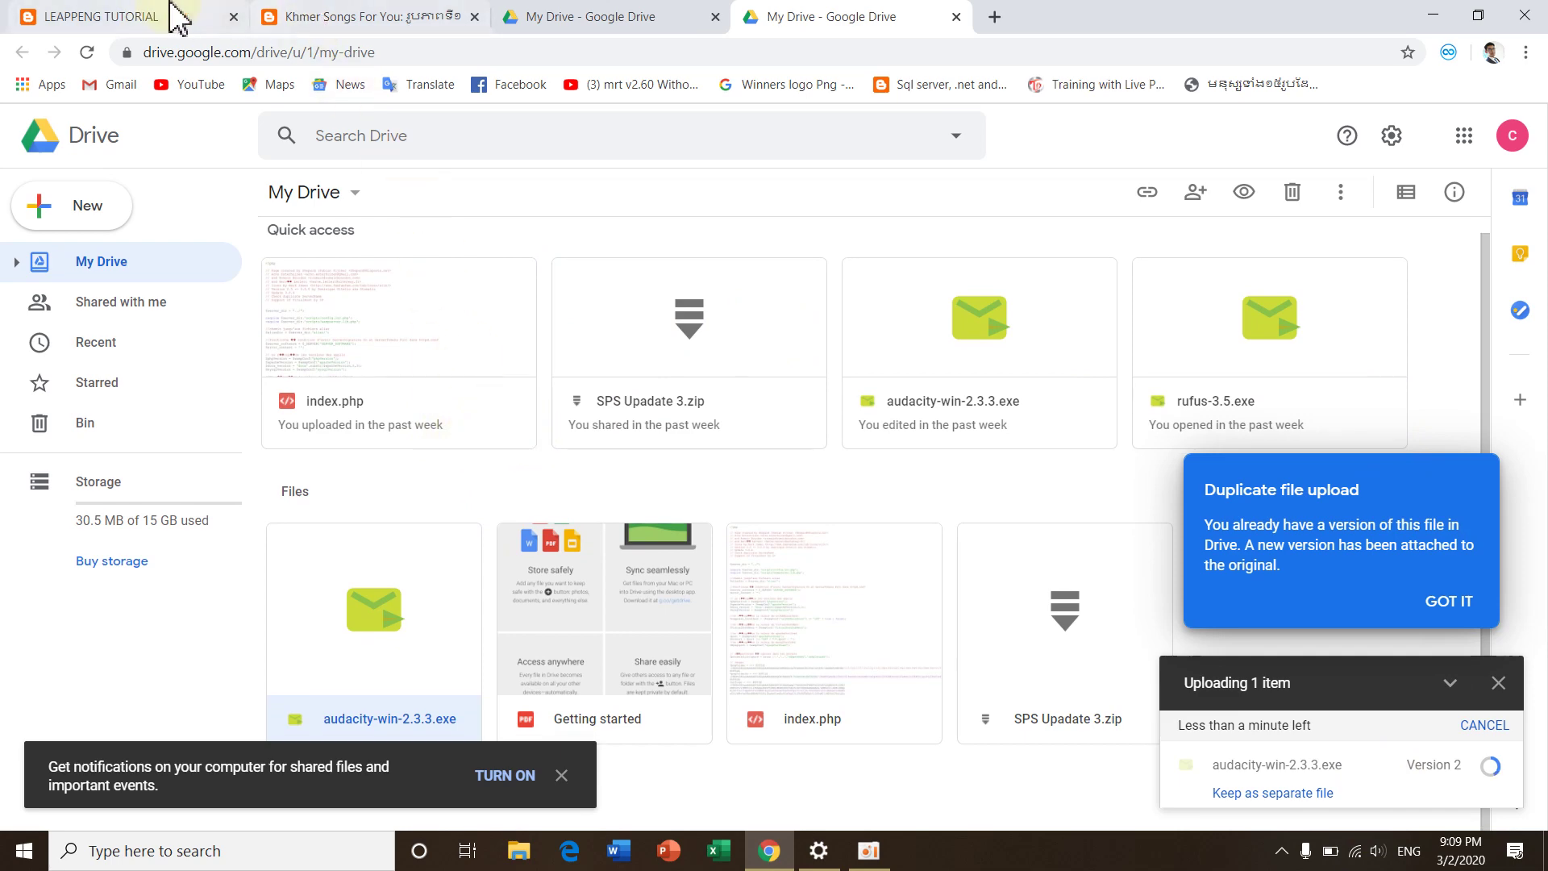
Review the FL Studio 12 download post, the Khmer Songs For You post and the first account's Drive, returning to the upload
click(187, 18)
scroll(744, 701, down, 4)
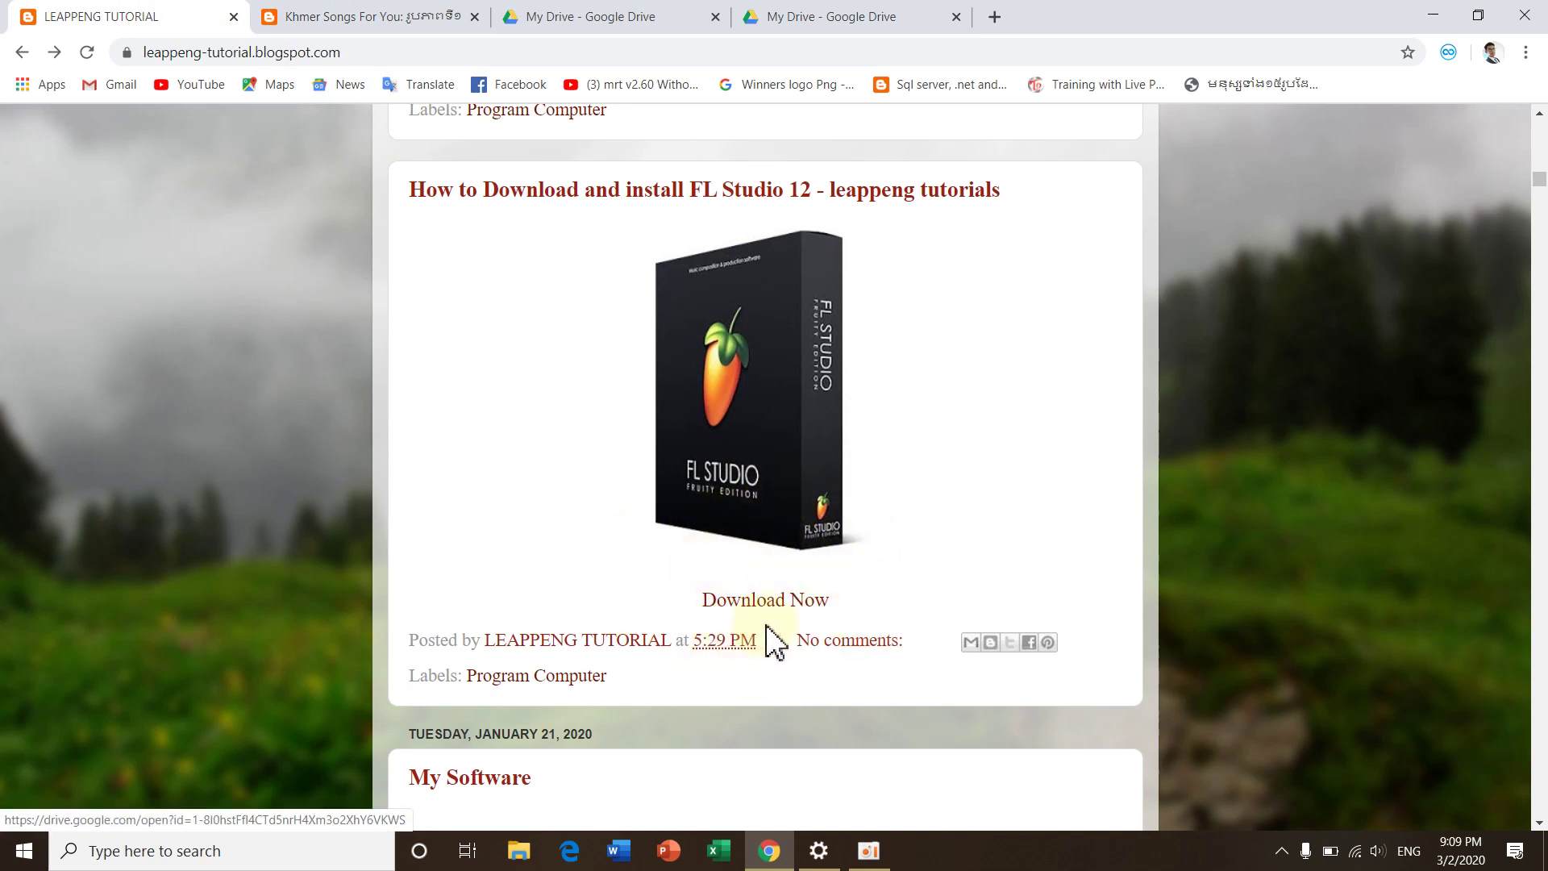
click(326, 16)
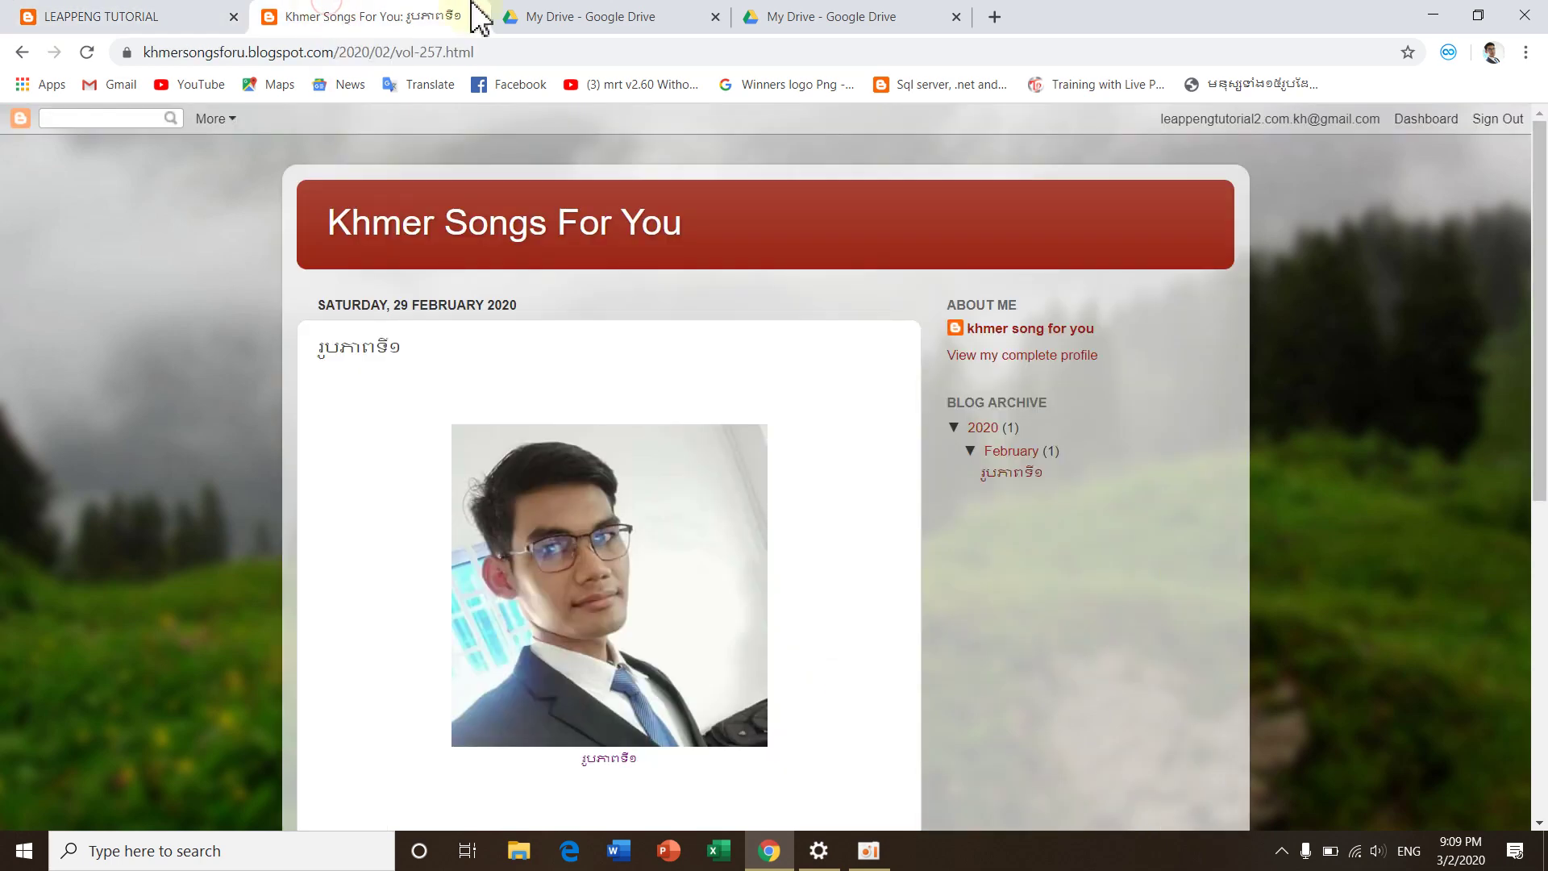
click(588, 15)
scroll(815, 708, down, 3)
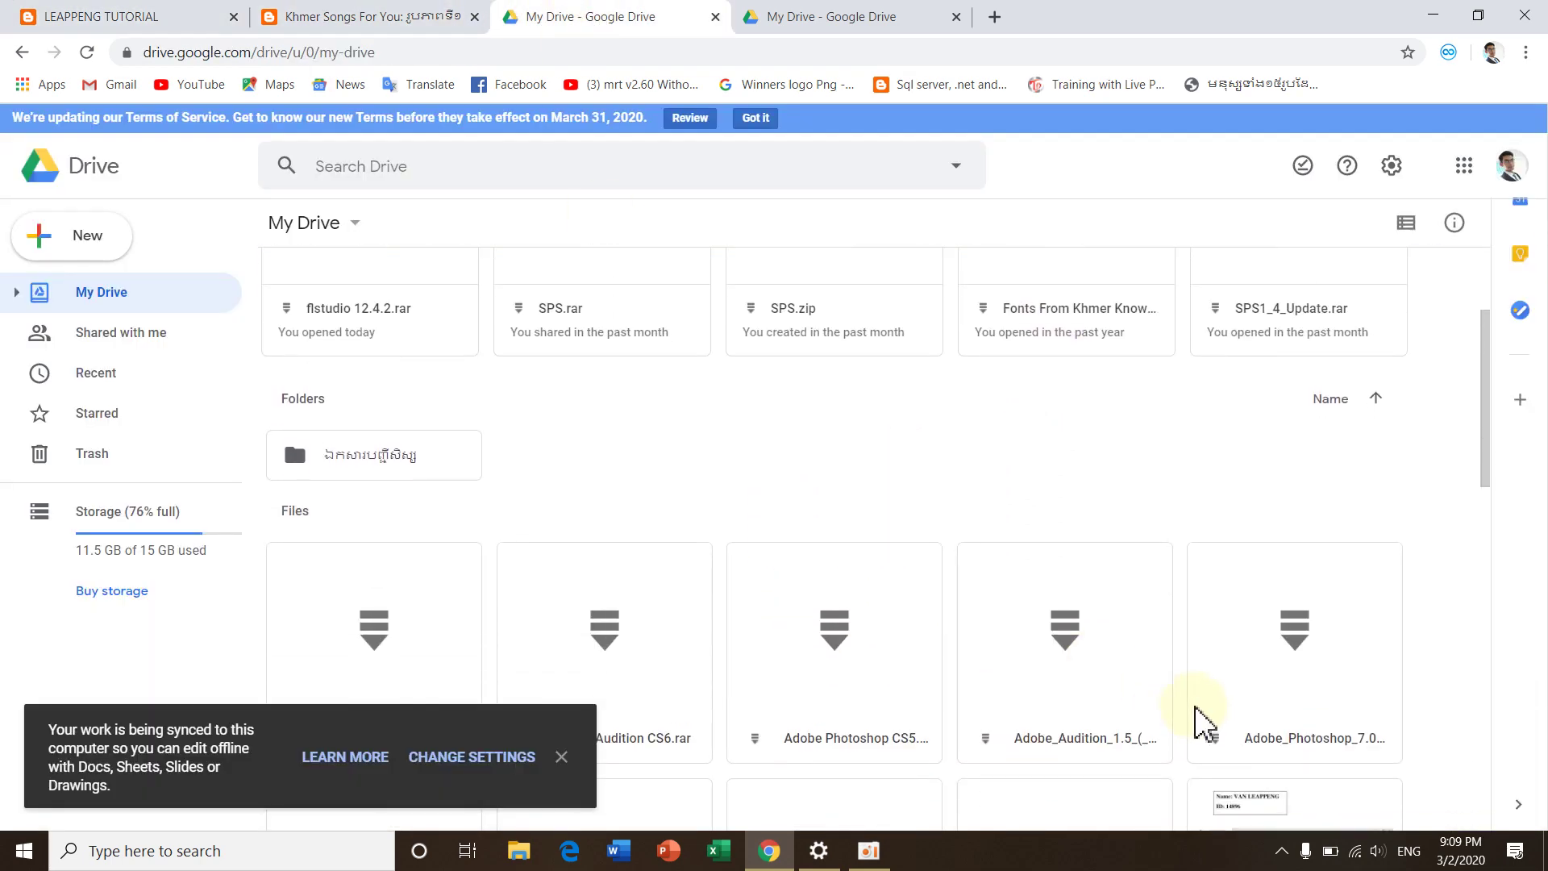
scroll(1199, 718, up, 3)
click(810, 16)
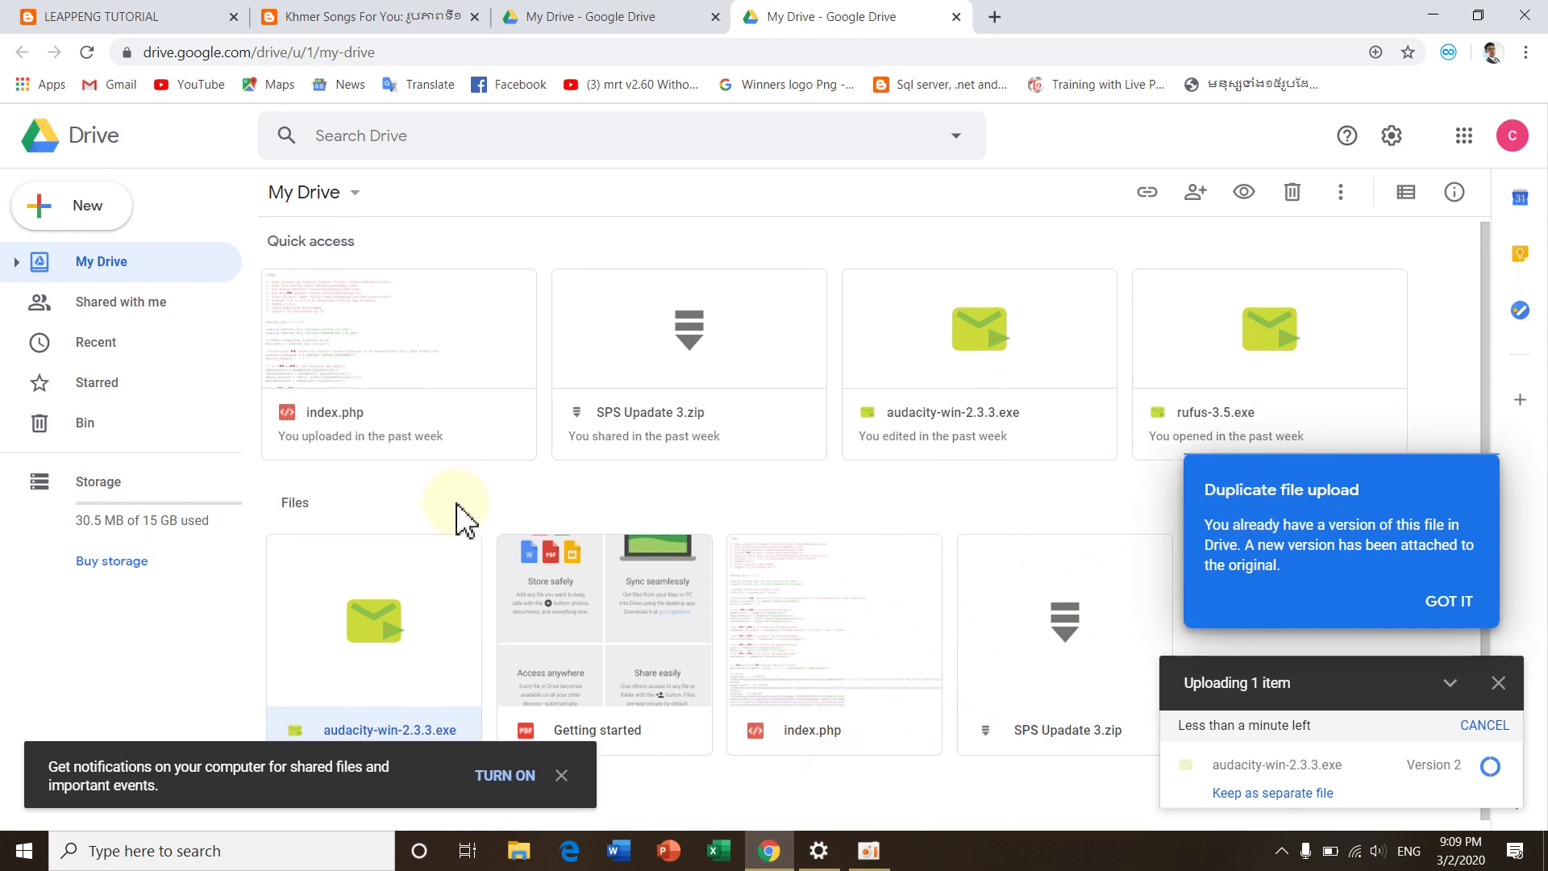
click(153, 16)
click(407, 17)
click(166, 17)
click(870, 16)
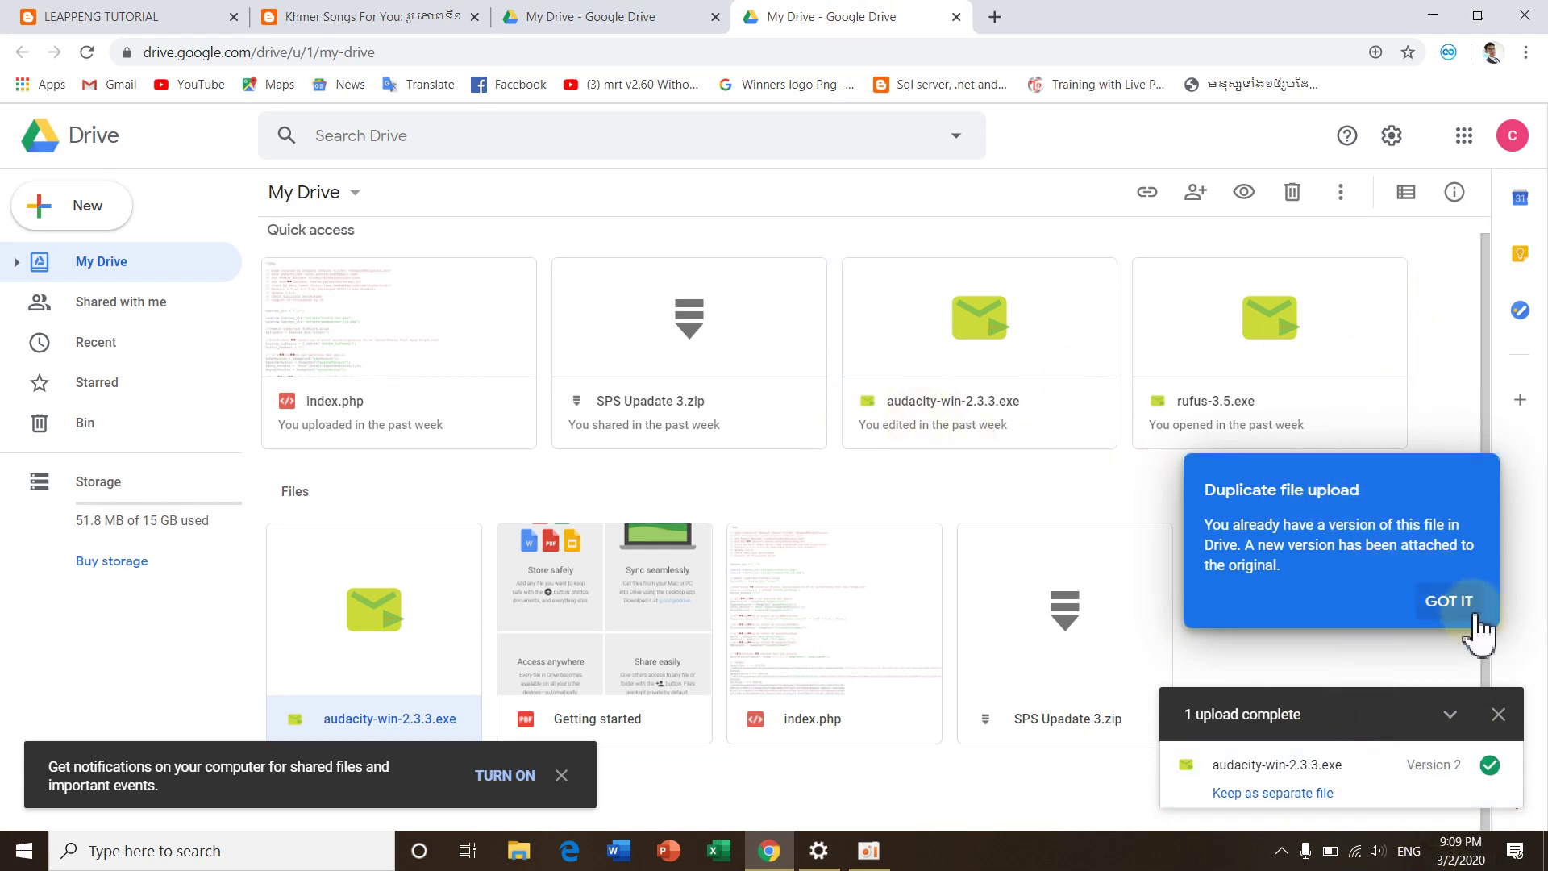
Dismiss the duplicate upload notice, reload My Drive, and close the notifications prompt
click(1457, 598)
right_click(1297, 560)
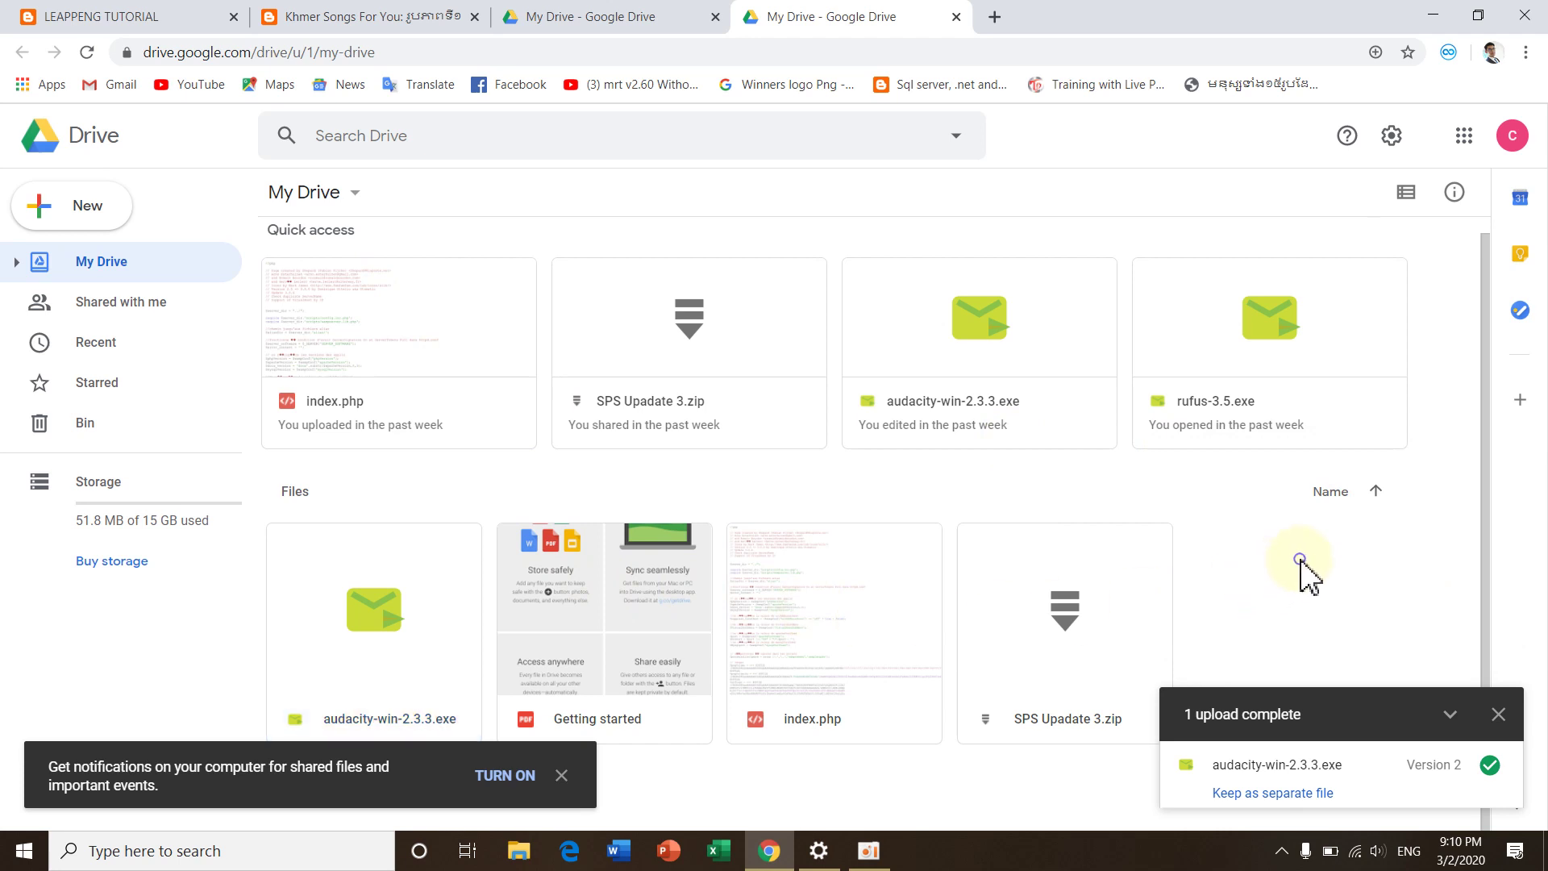
click(87, 52)
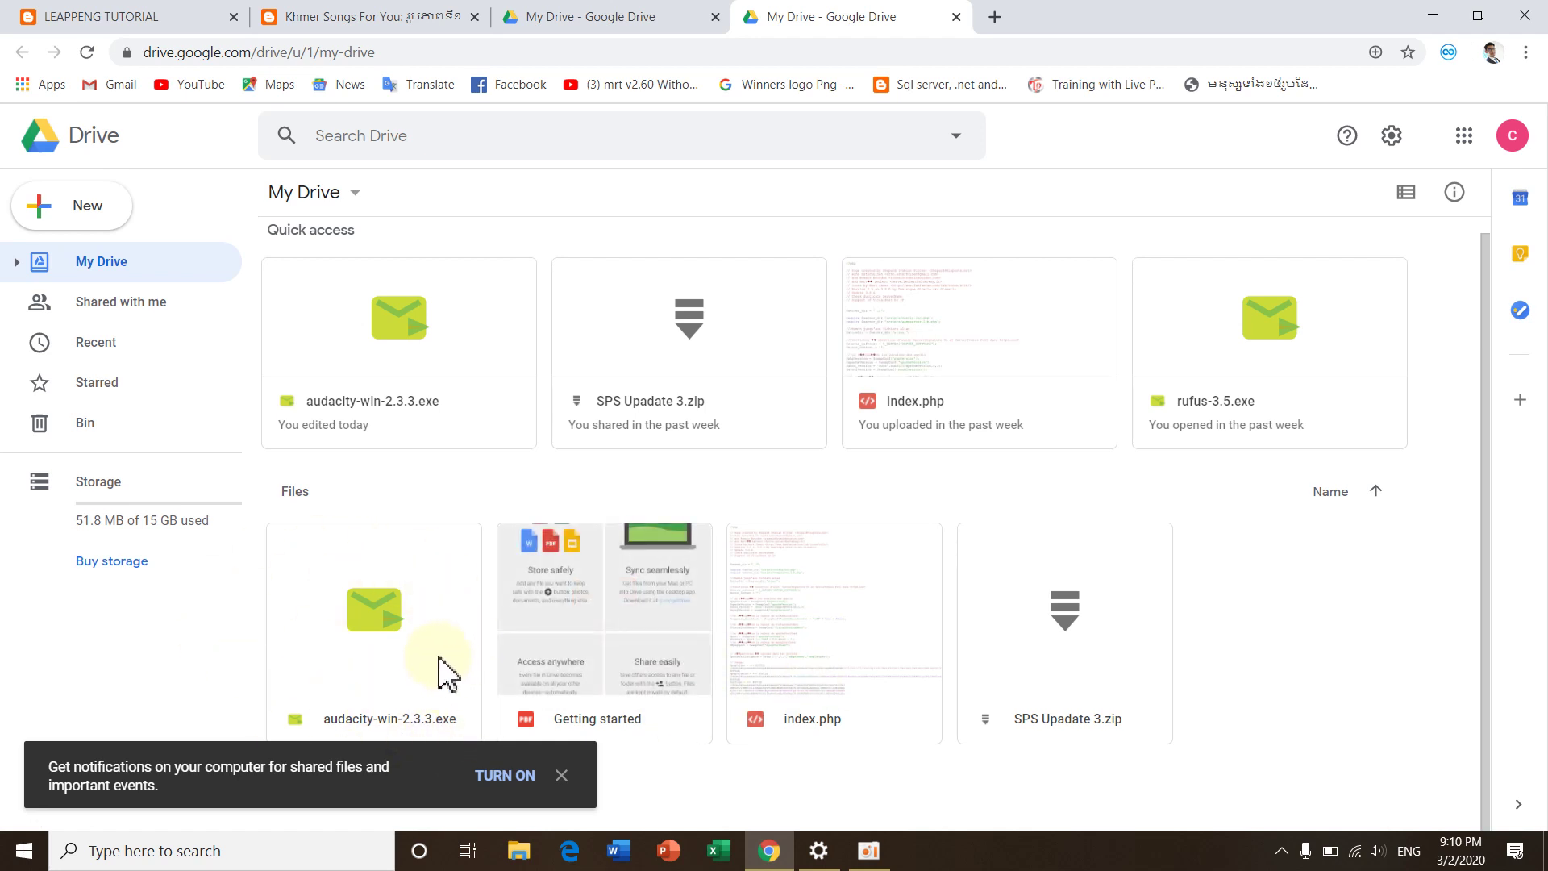
click(562, 776)
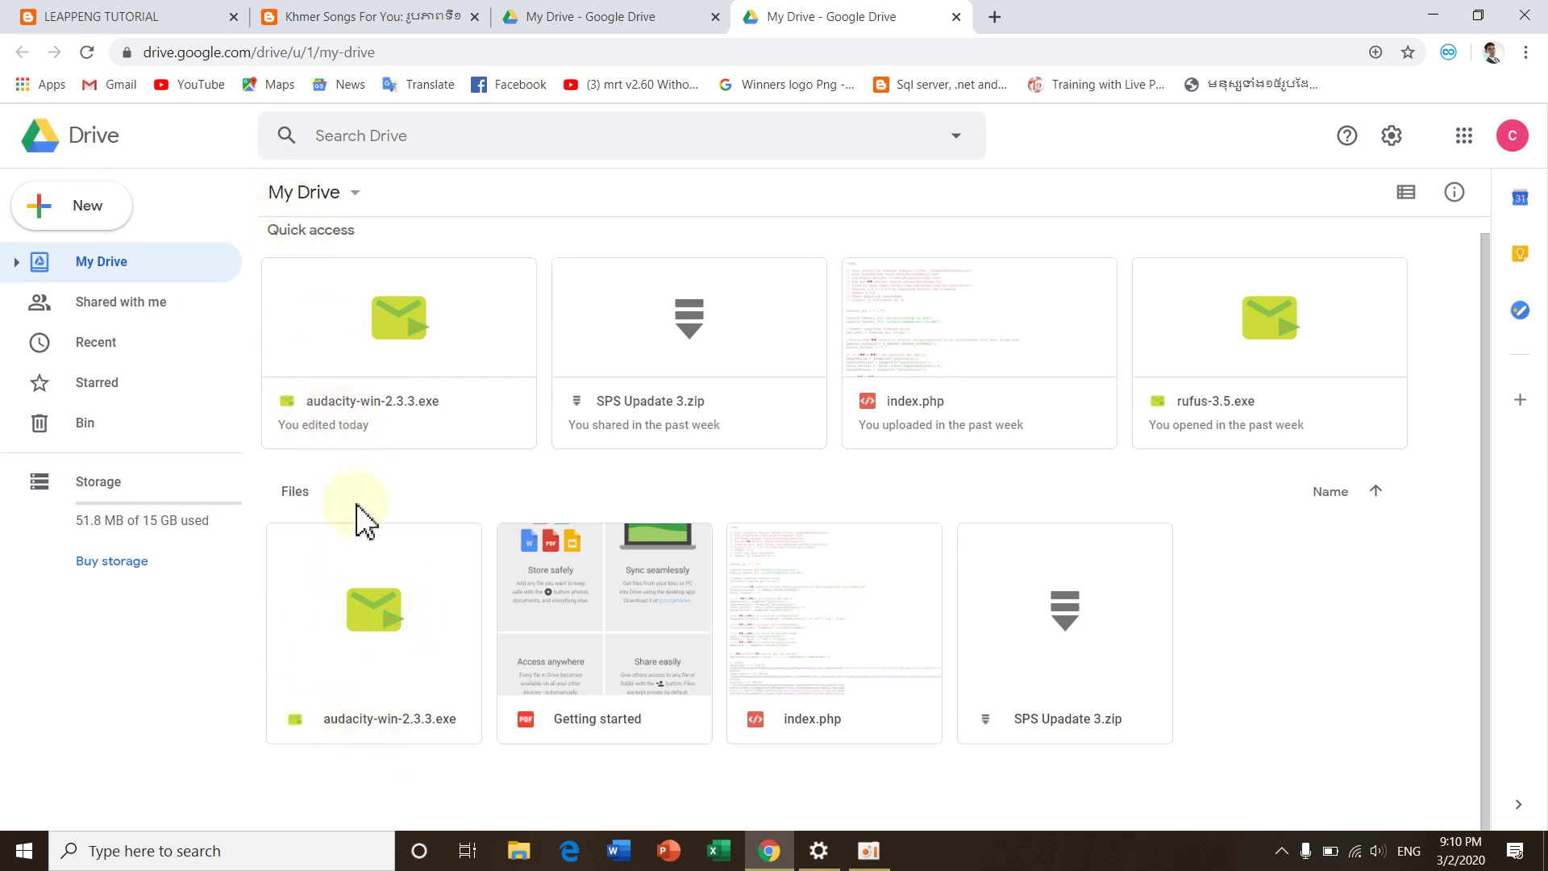
Examine the FL Studio 12 post and its download link on the tutorial blog alongside the Khmer Songs For You post
click(121, 17)
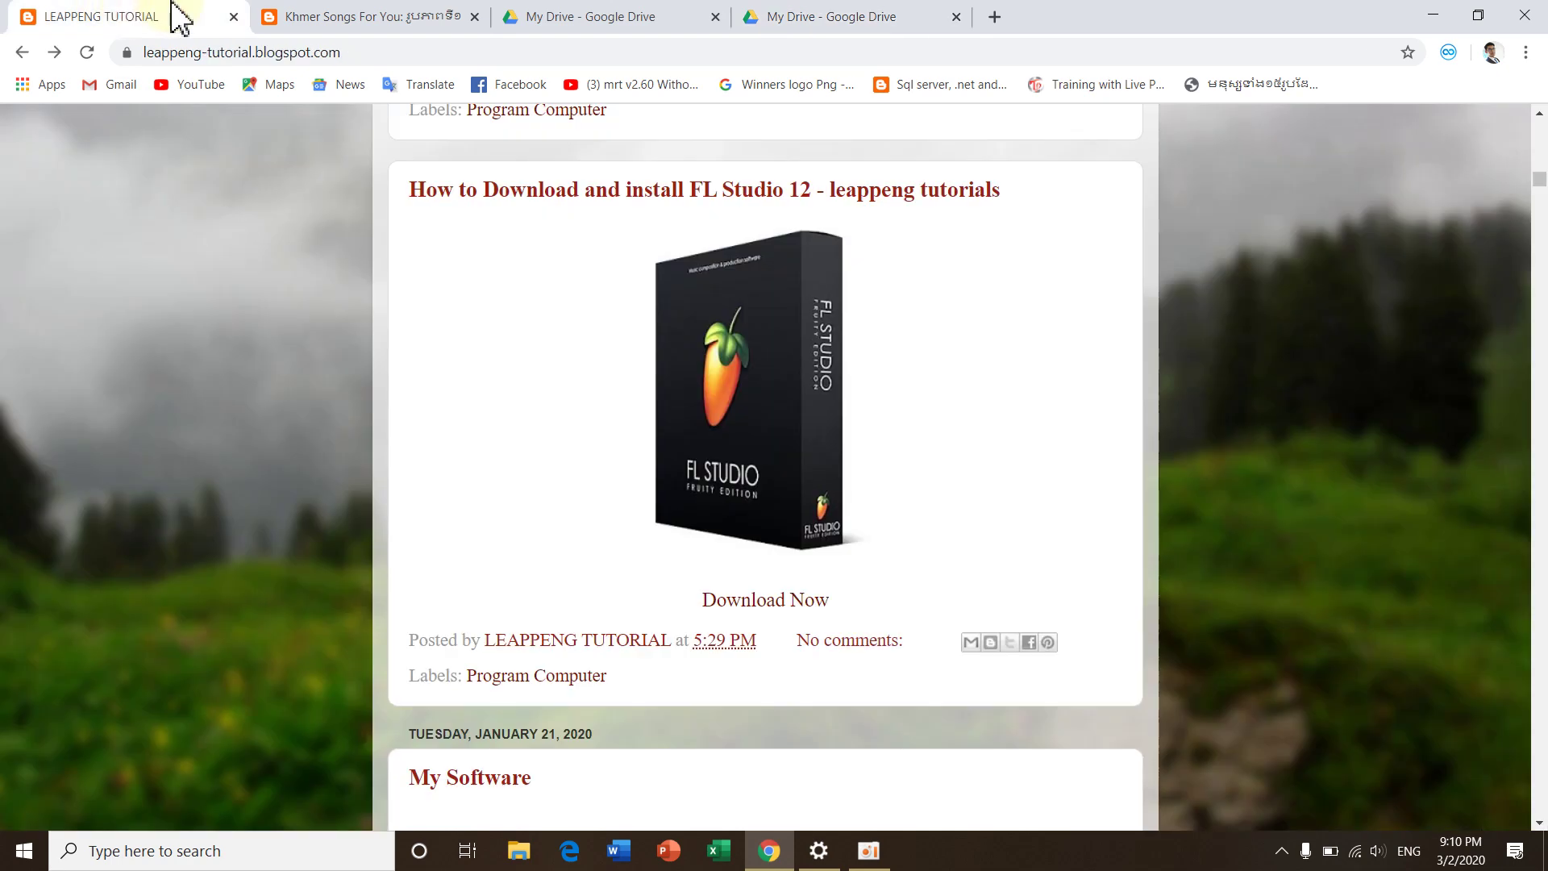
click(335, 20)
scroll(646, 580, down, 6)
scroll(625, 591, up, 6)
click(161, 17)
scroll(612, 570, down, 1)
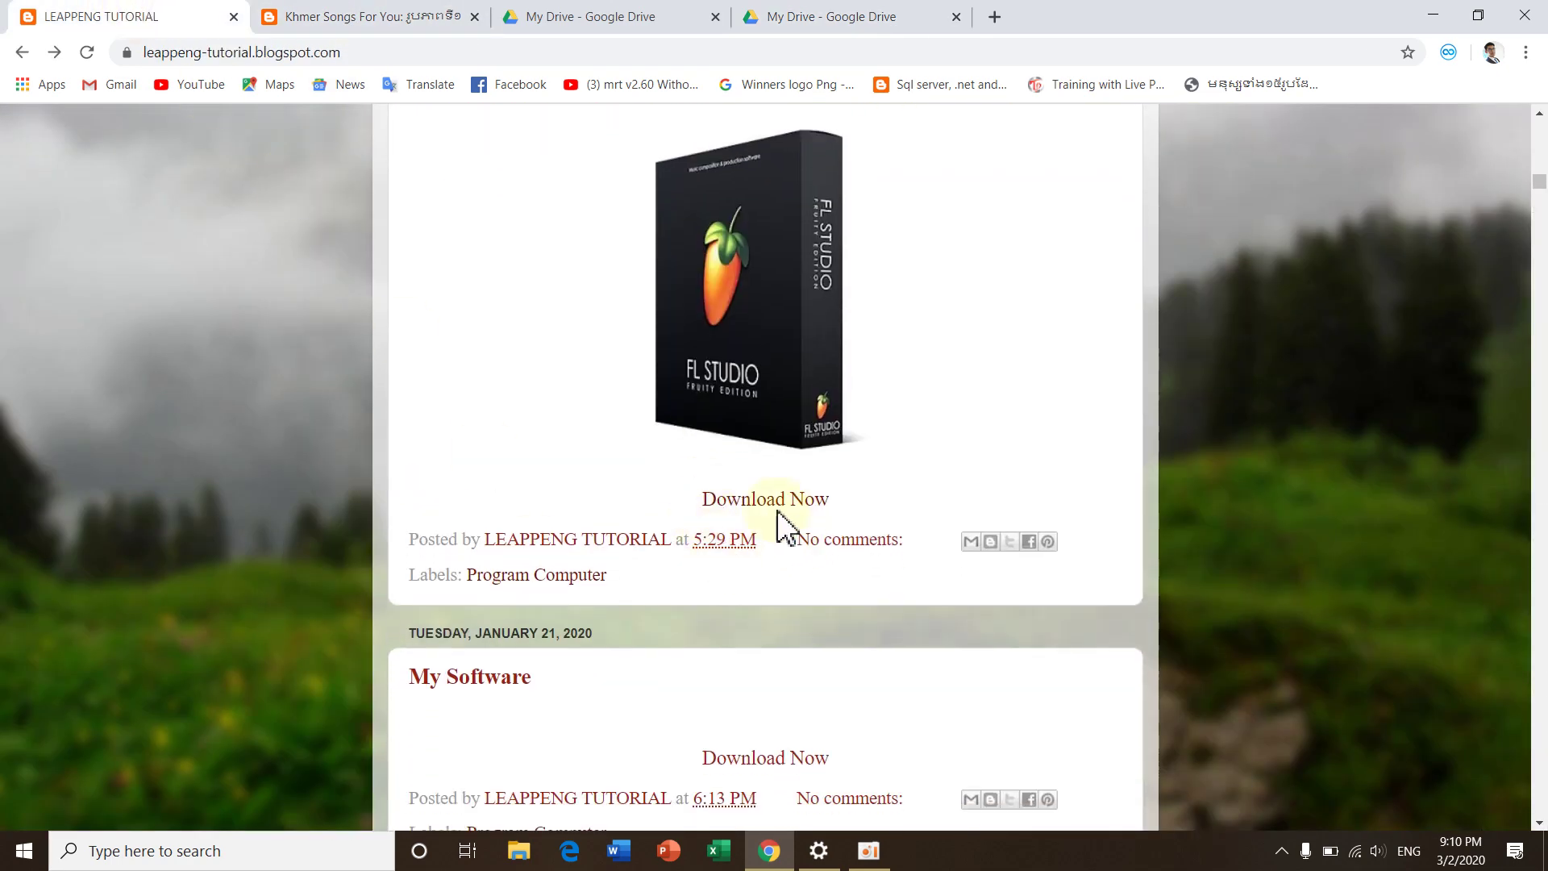
scroll(807, 548, up, 2)
scroll(810, 565, up, 2)
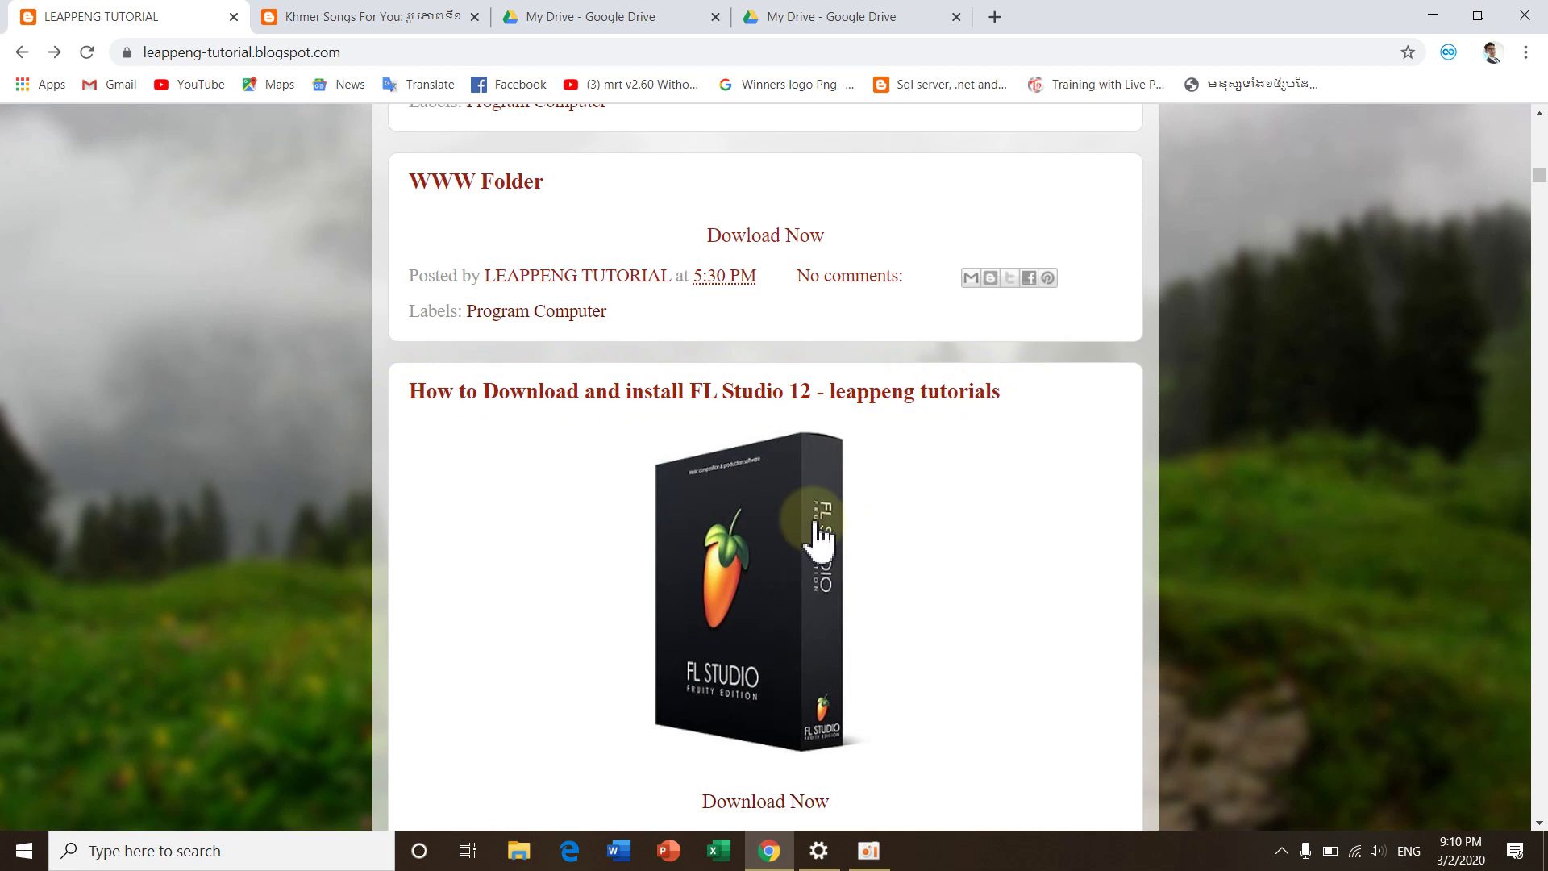
scroll(774, 621, down, 2)
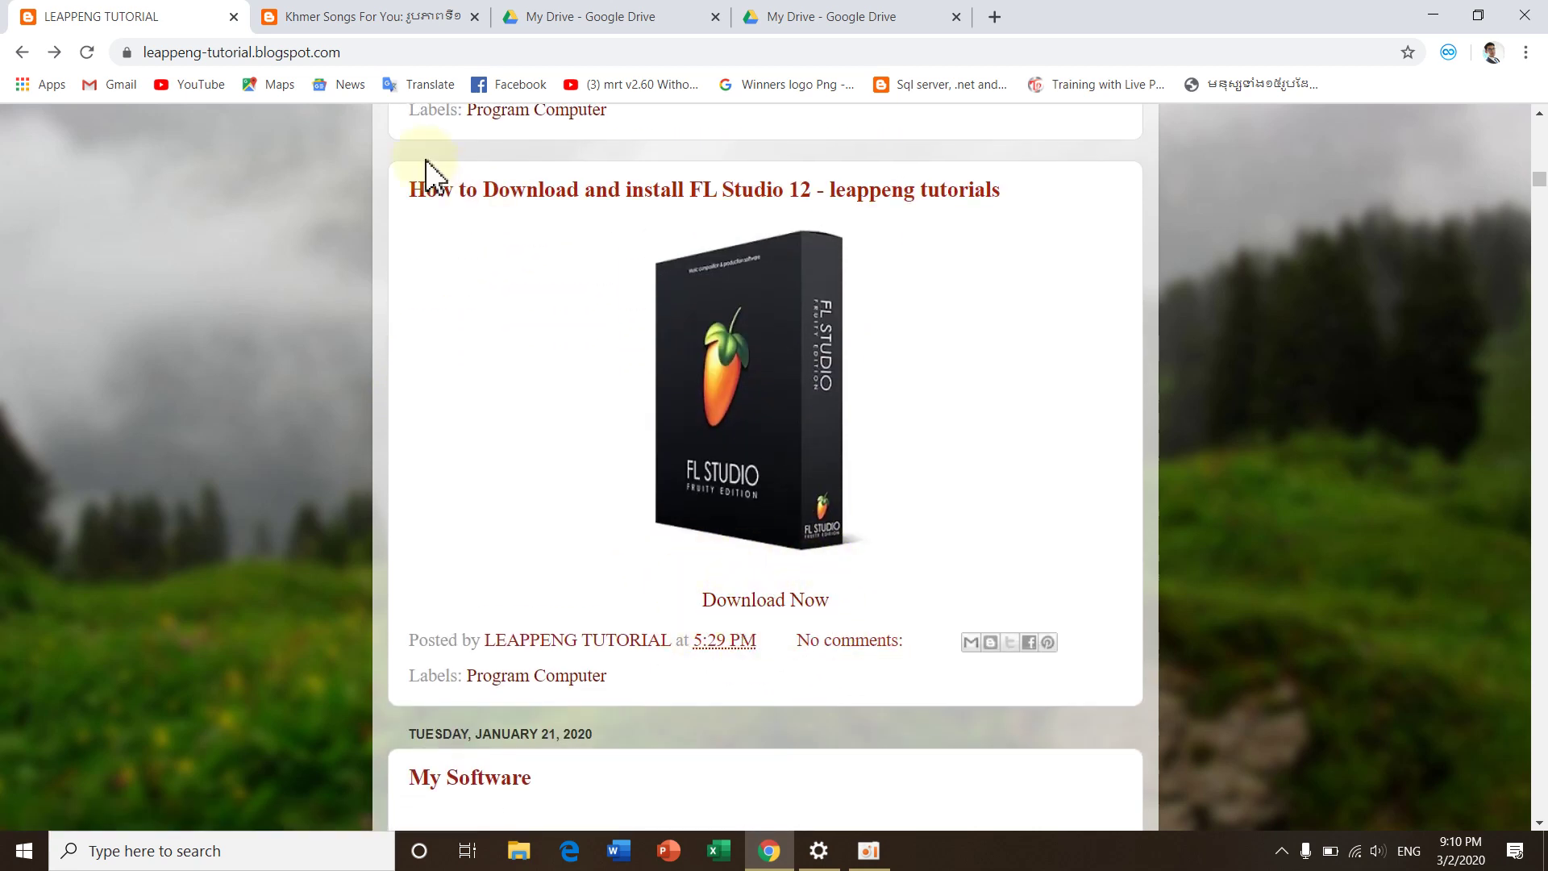
click(361, 16)
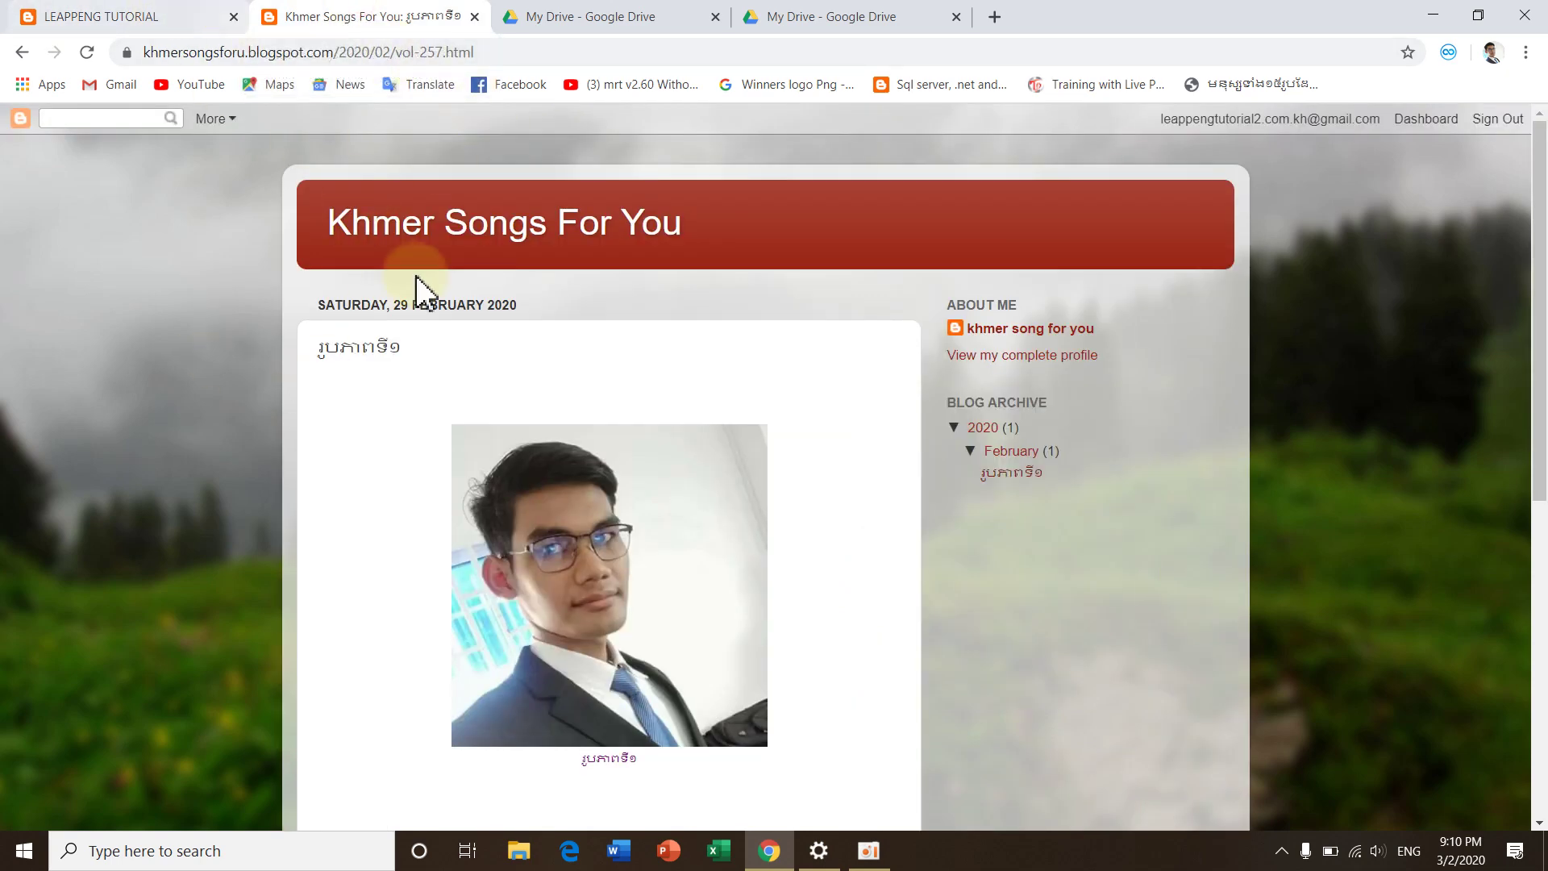
scroll(616, 380, down, 4)
scroll(667, 428, up, 4)
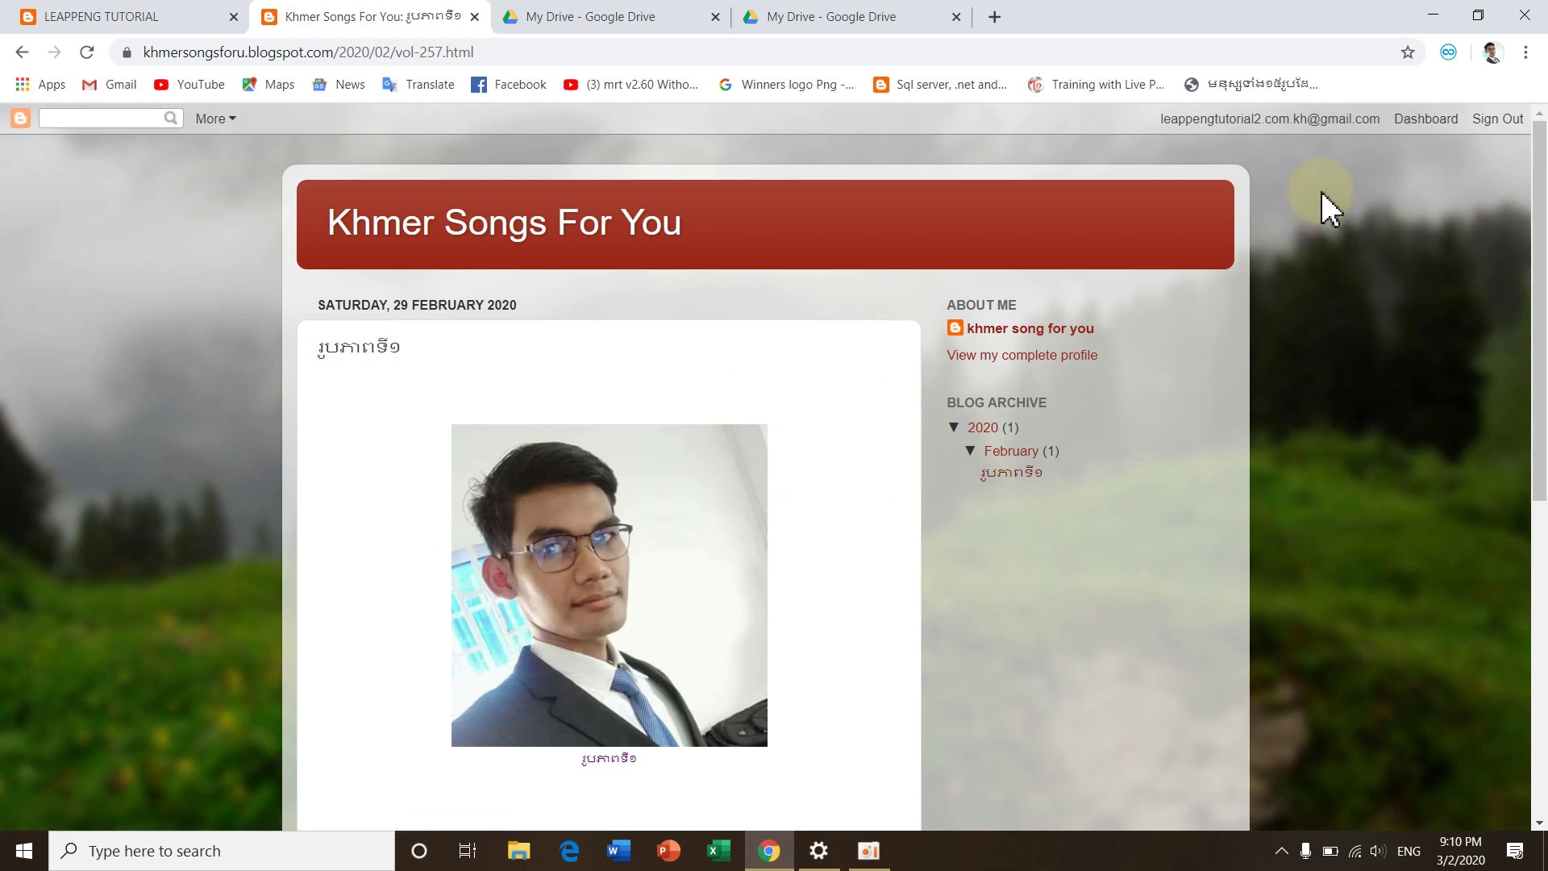
Open the Khmer Songs For You dashboard in Blogger under the other signed-in account and close the profile confirmation page
click(1426, 118)
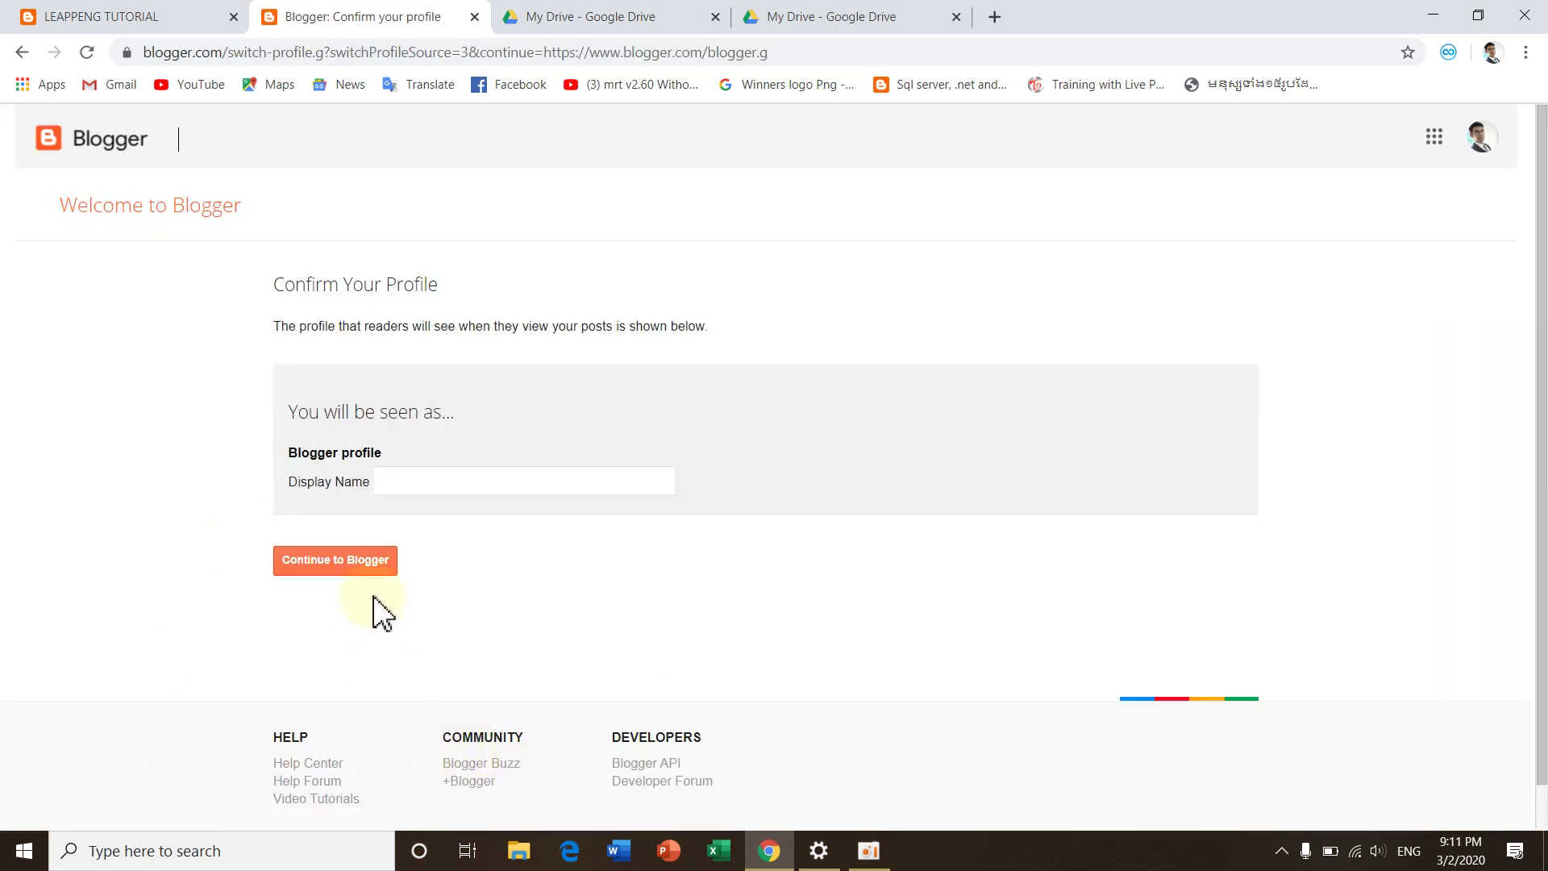
click(1480, 139)
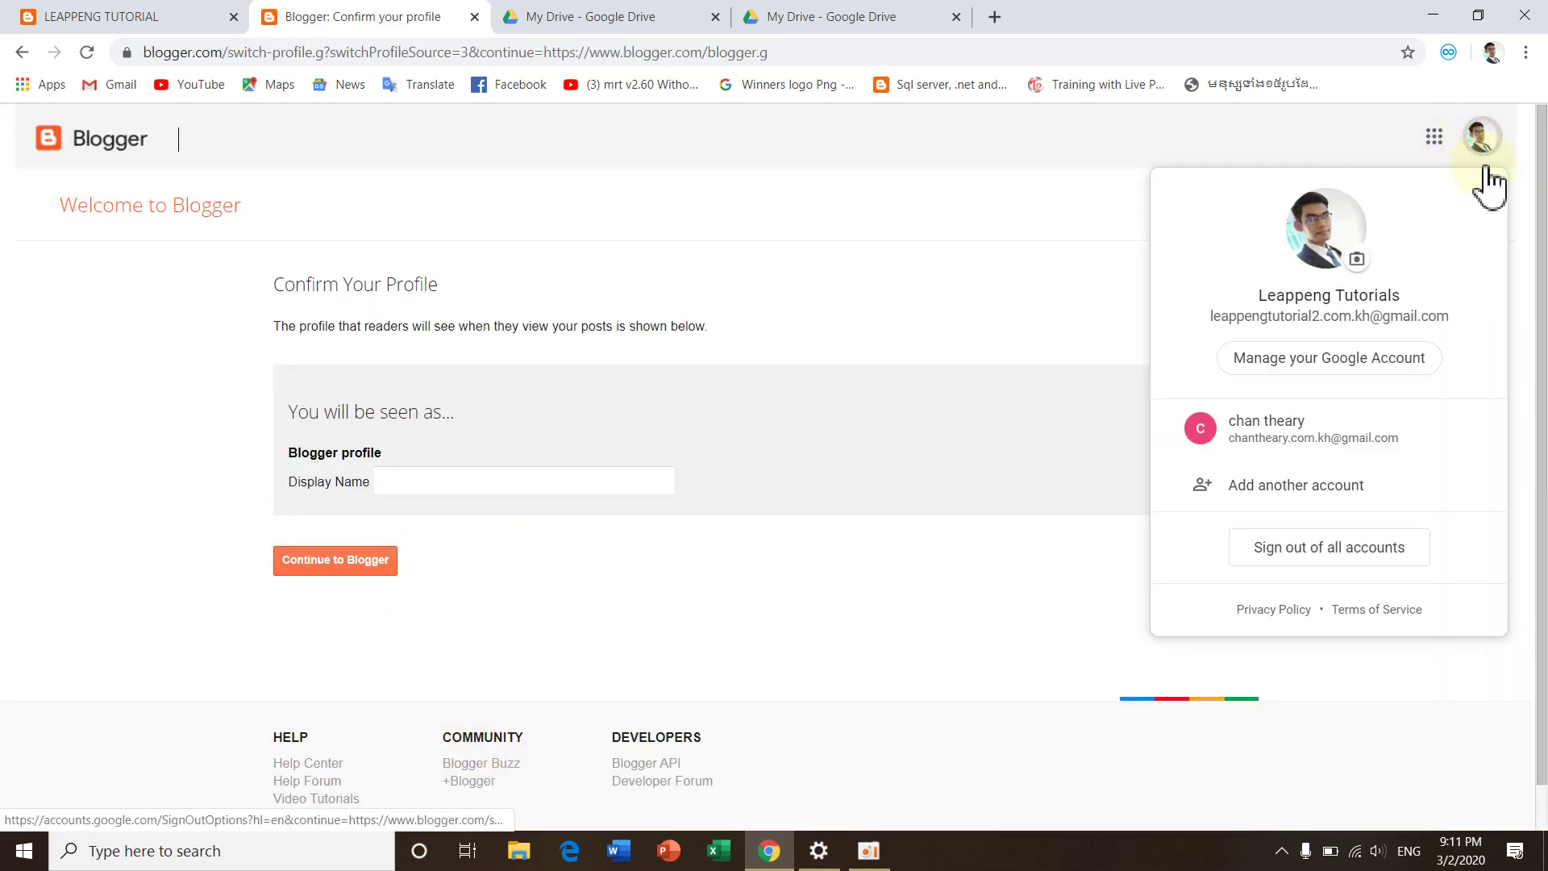
click(1275, 435)
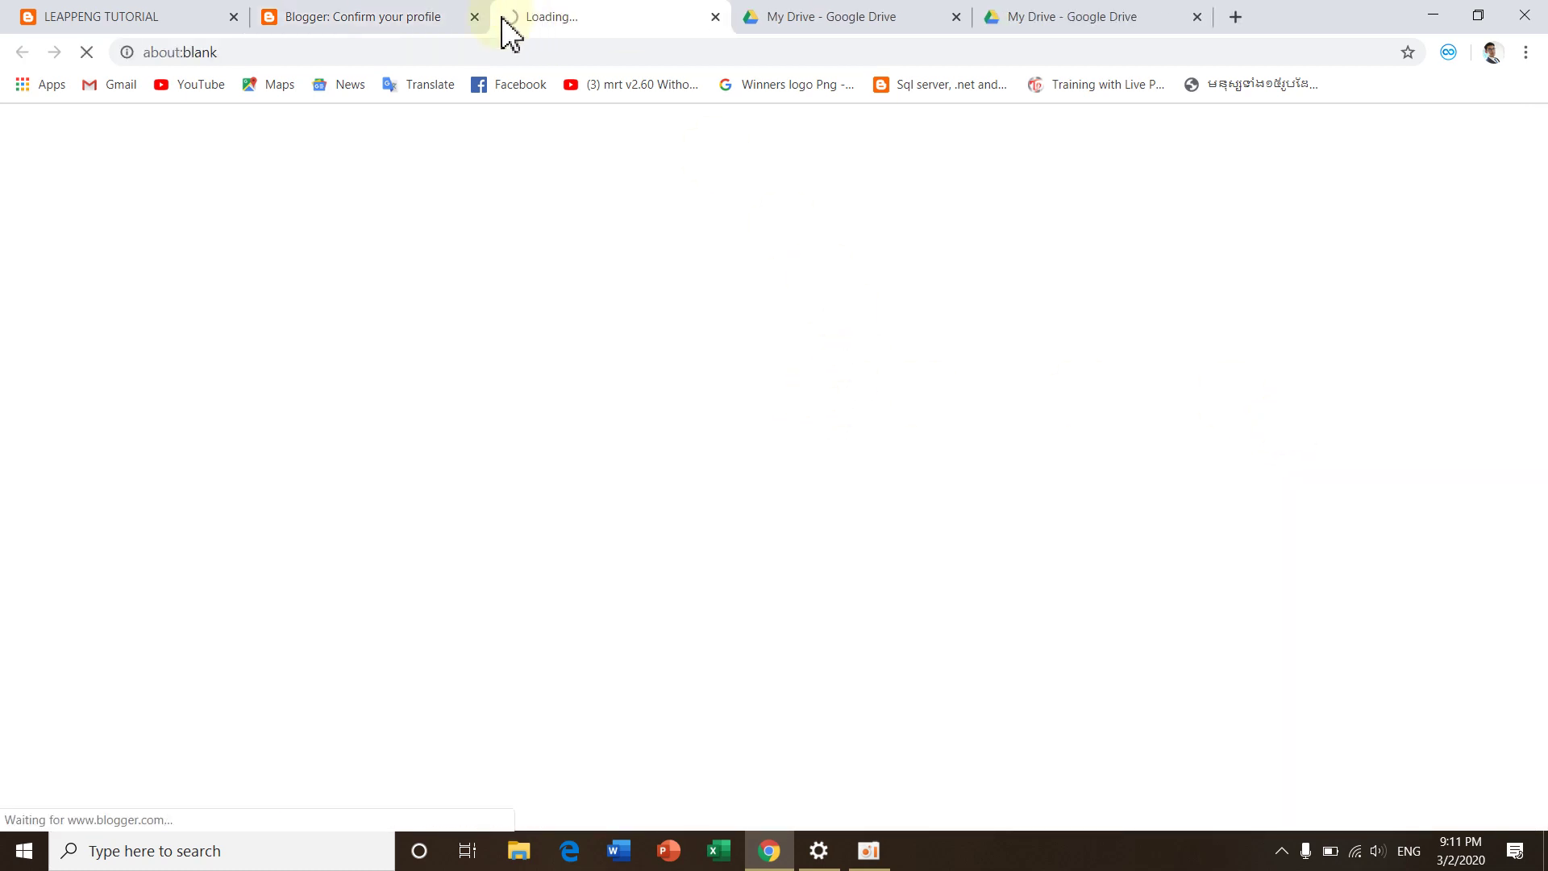
click(401, 16)
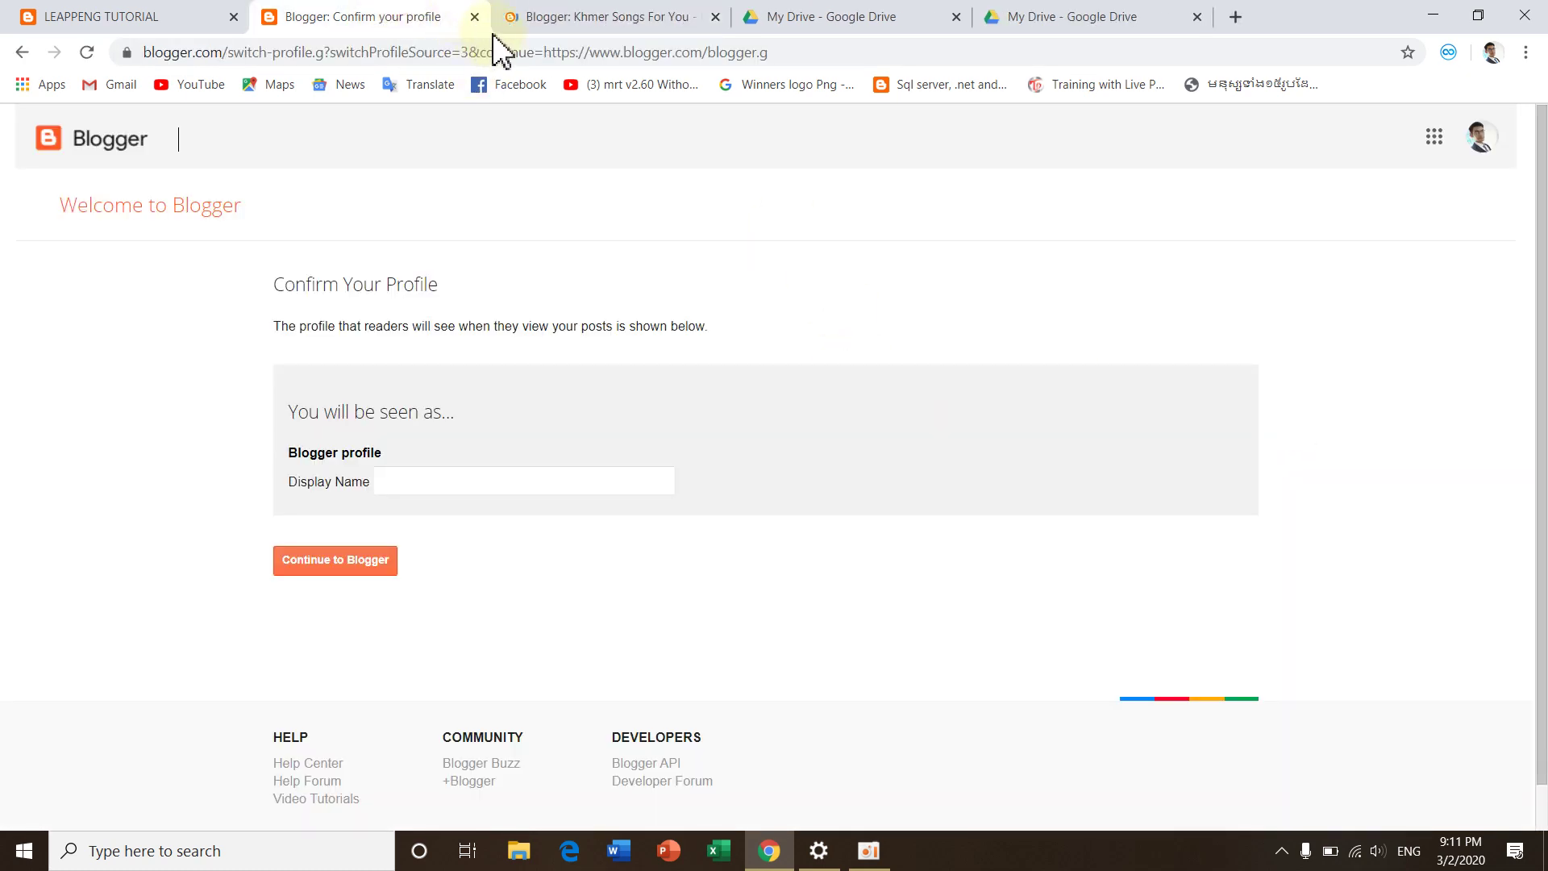
click(476, 18)
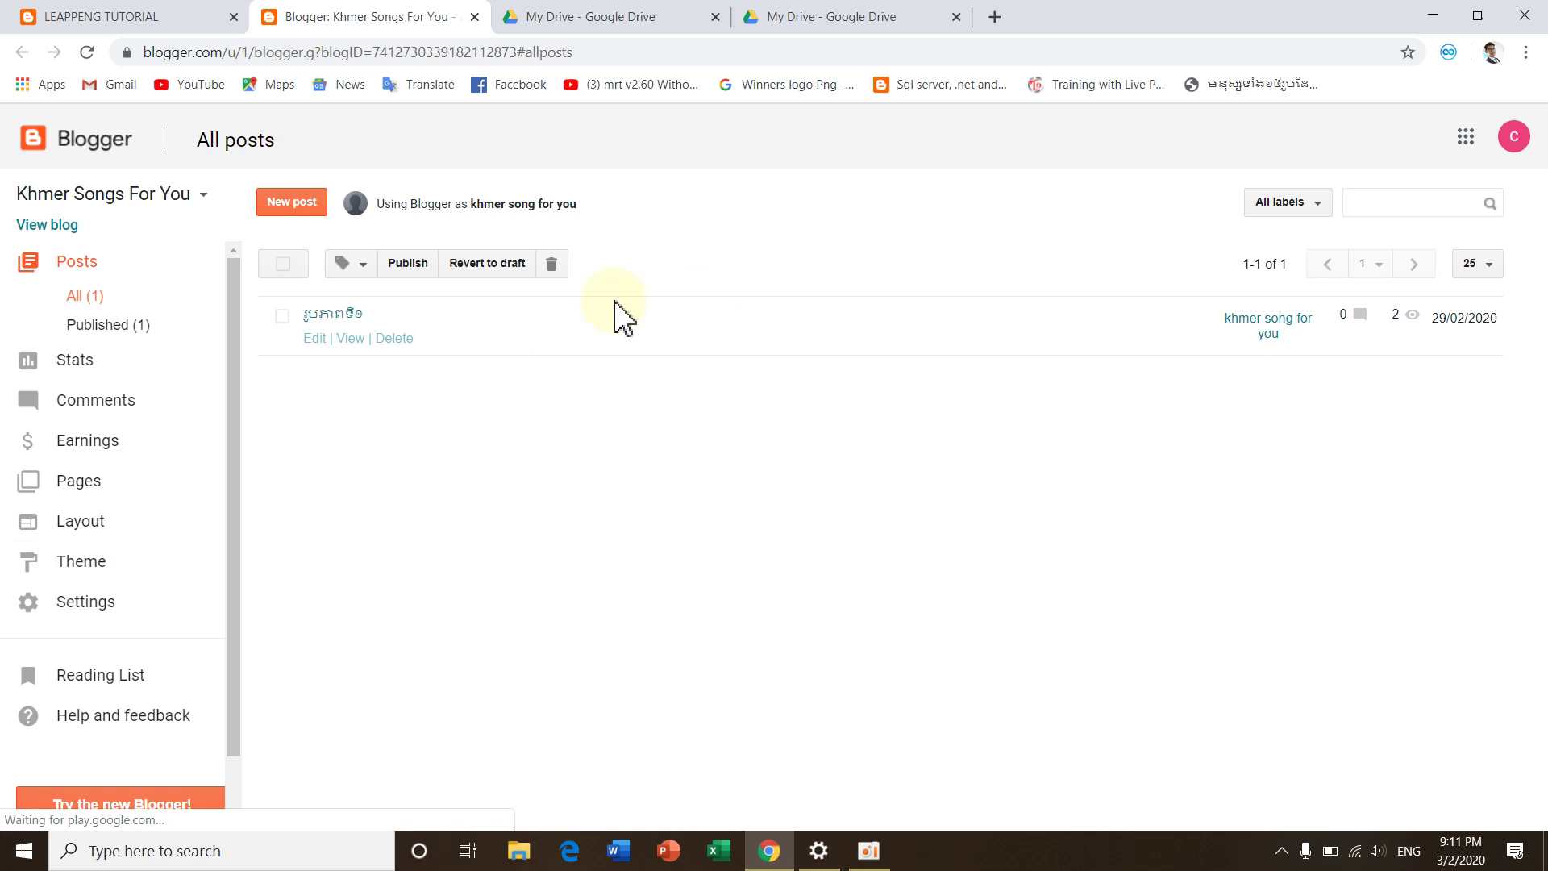
View the Khmer Songs For You blog and the FL Studio 12 post on the tutorial blog, returning to the post list
click(129, 16)
click(274, 16)
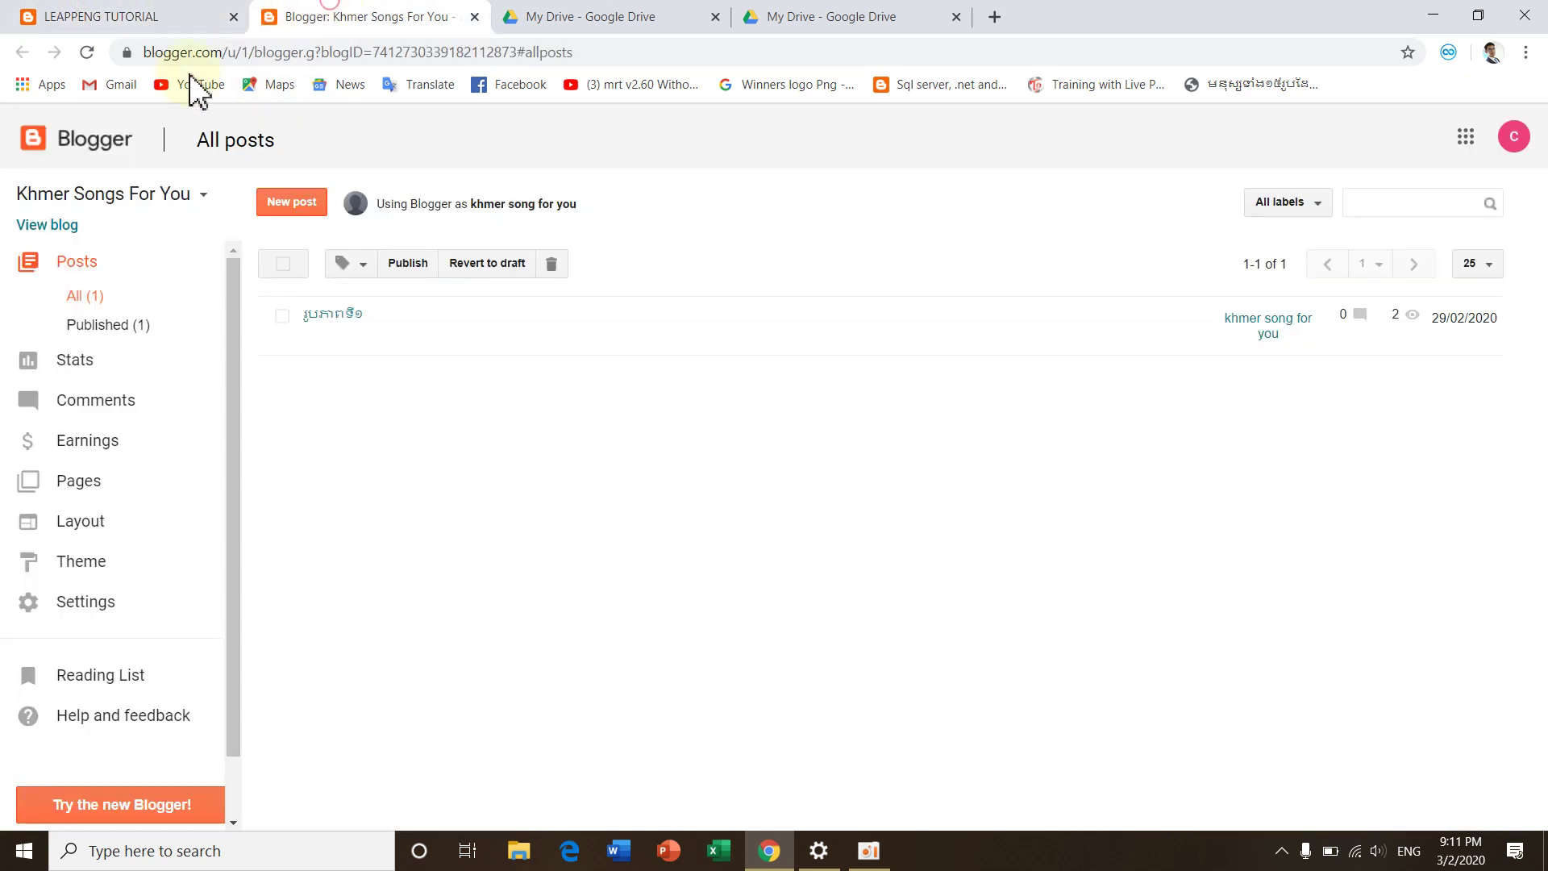
click(44, 228)
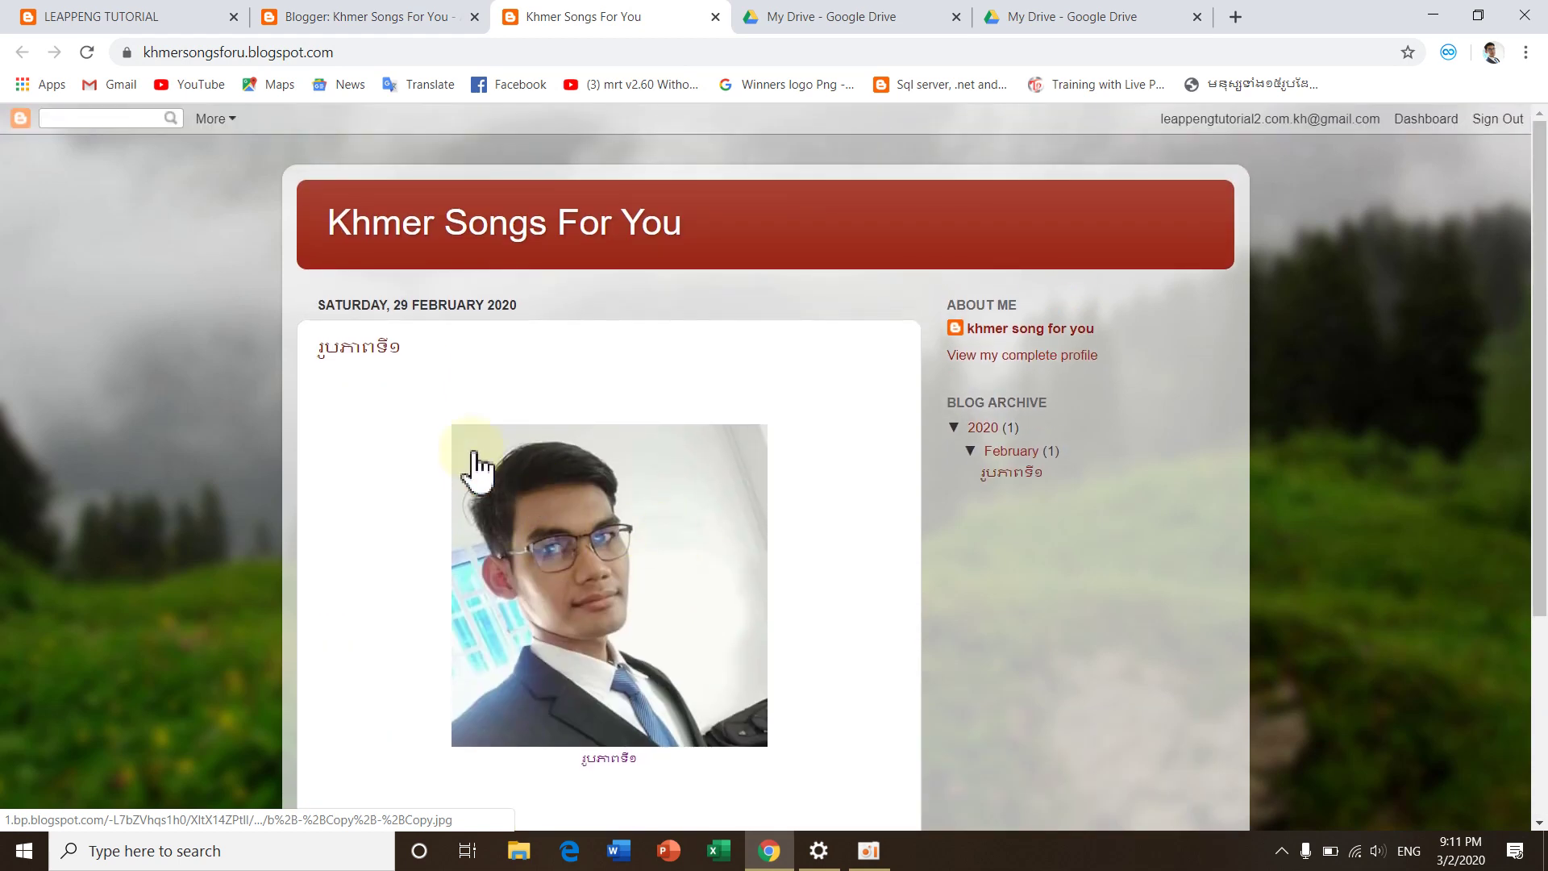
click(397, 3)
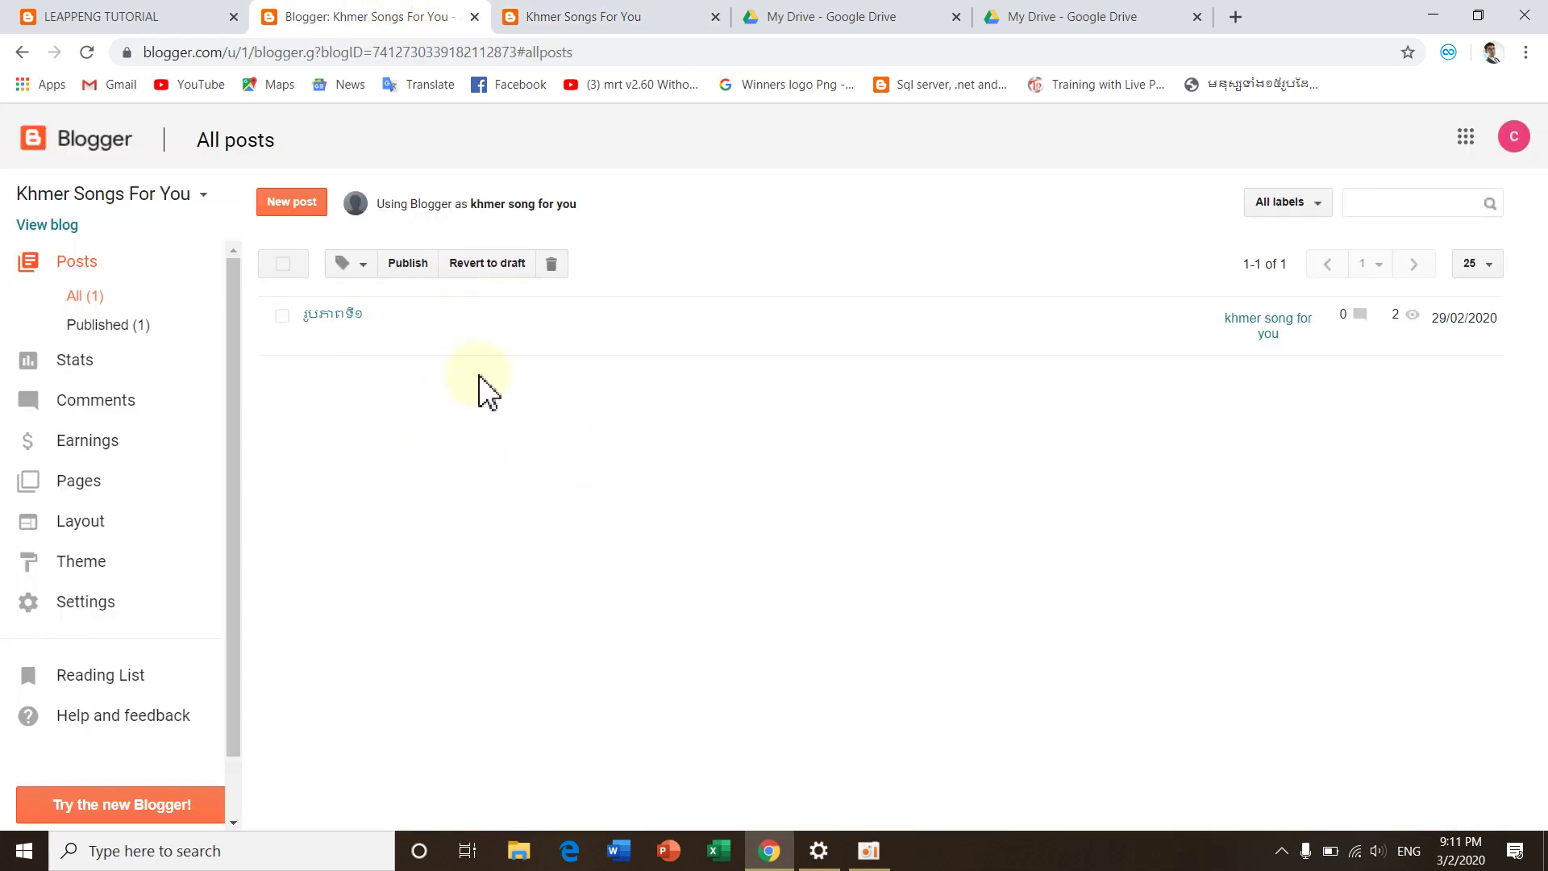
click(211, 16)
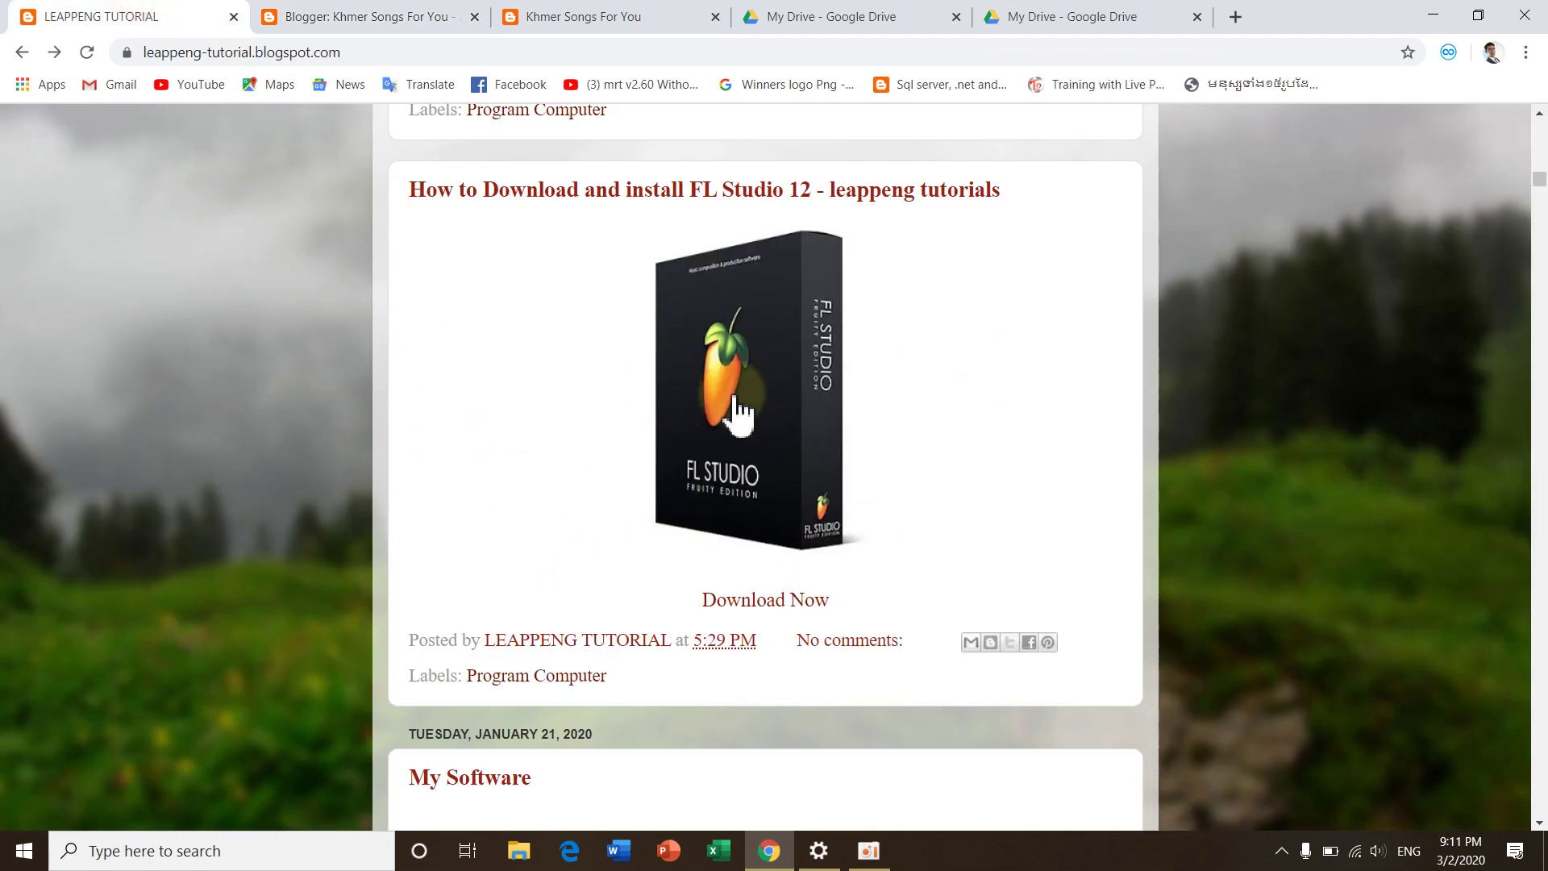
click(393, 16)
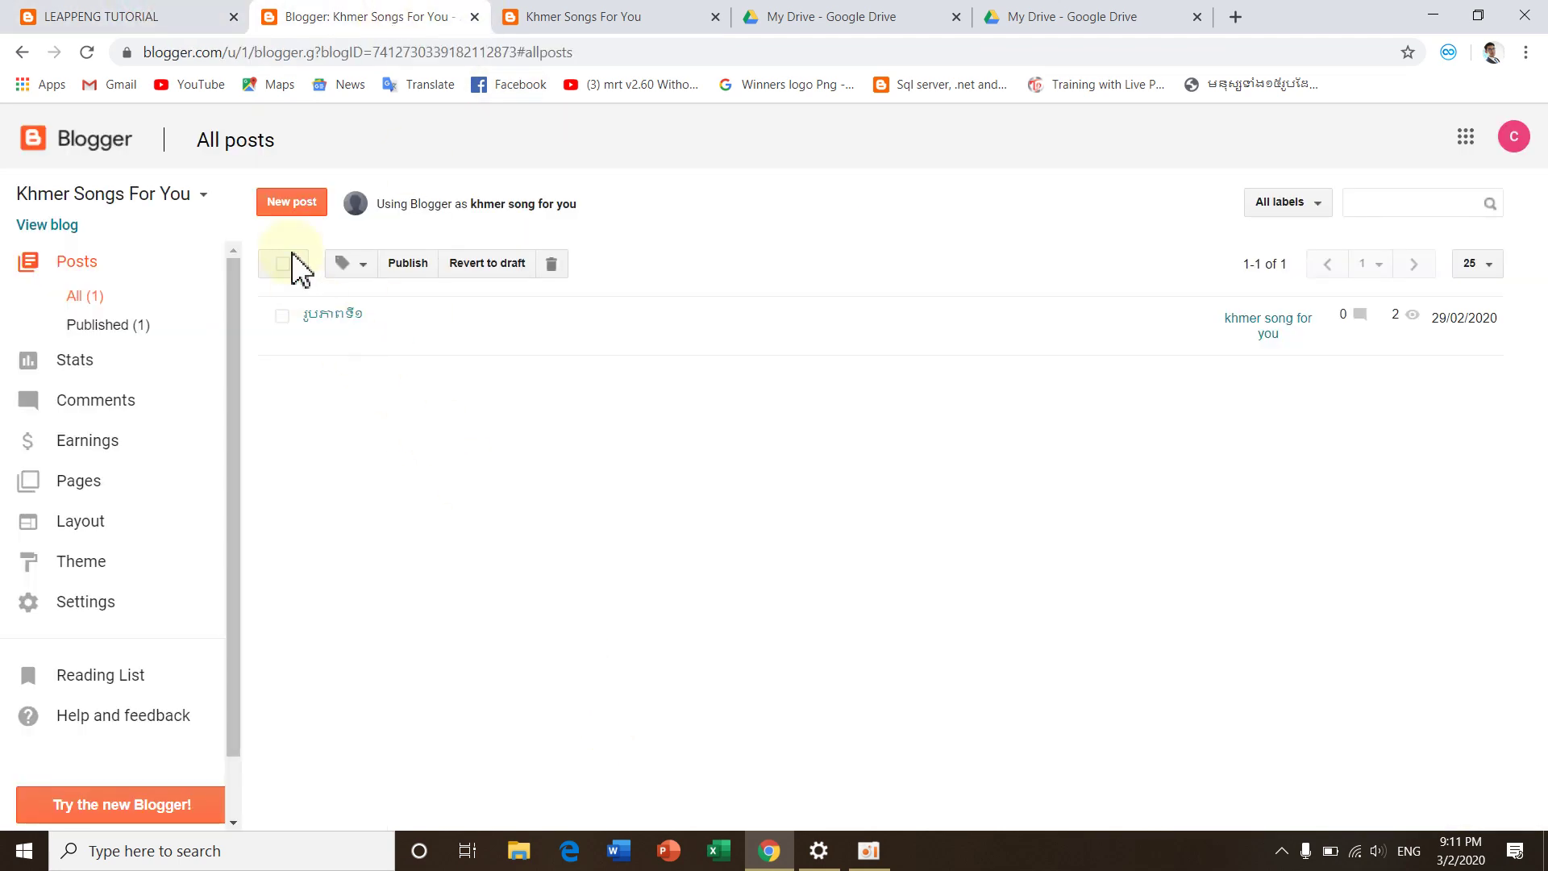
Create a new post on Khmer Songs For You with the title កម្មវិធីកាត់តសំលេង
click(286, 208)
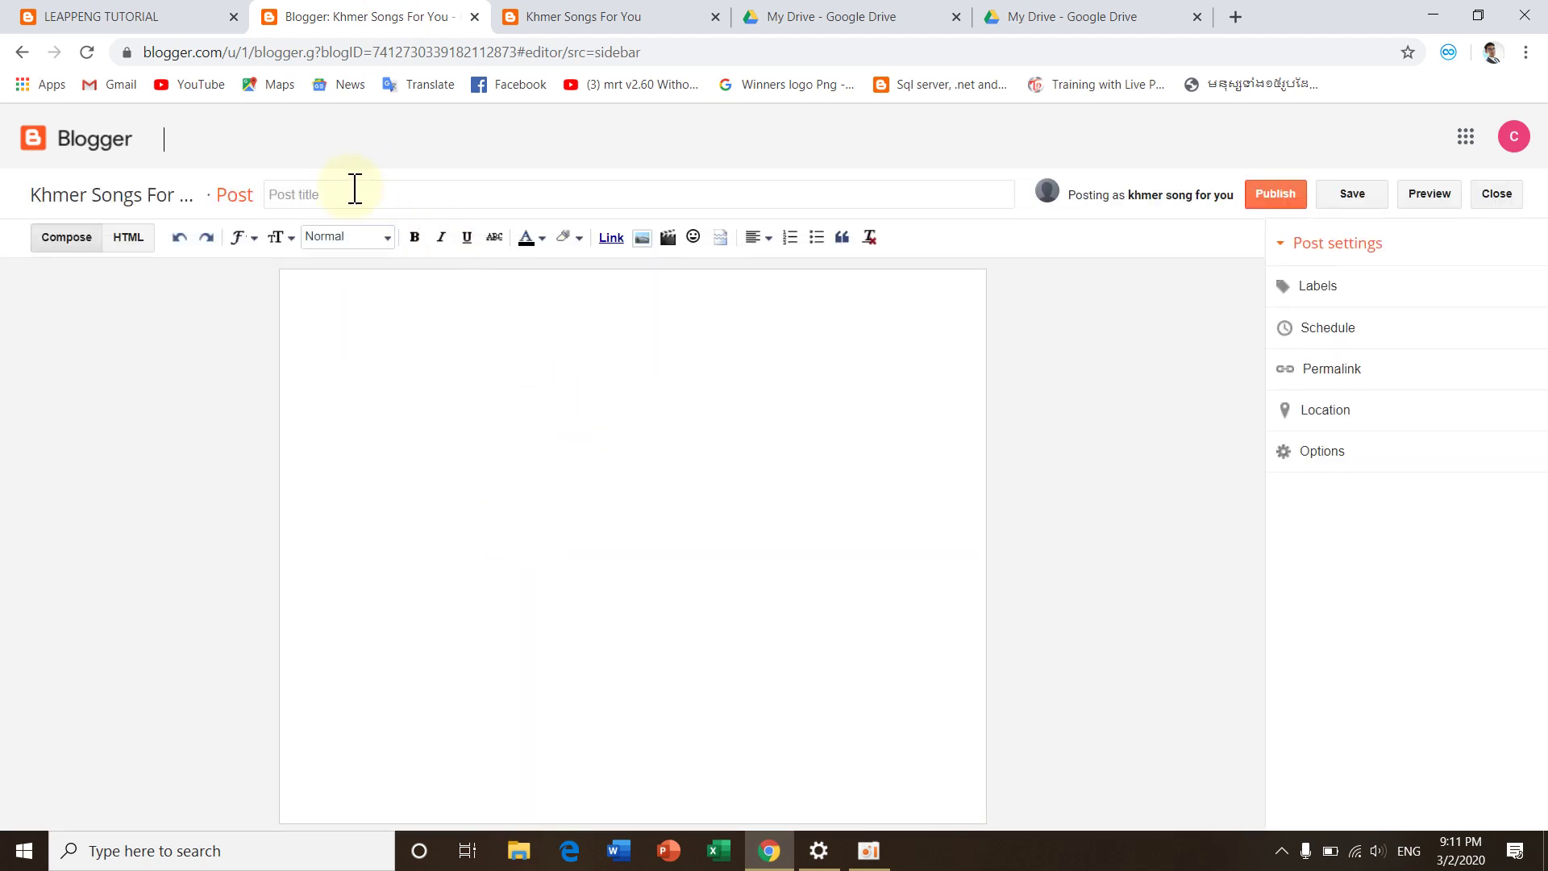
click(339, 191)
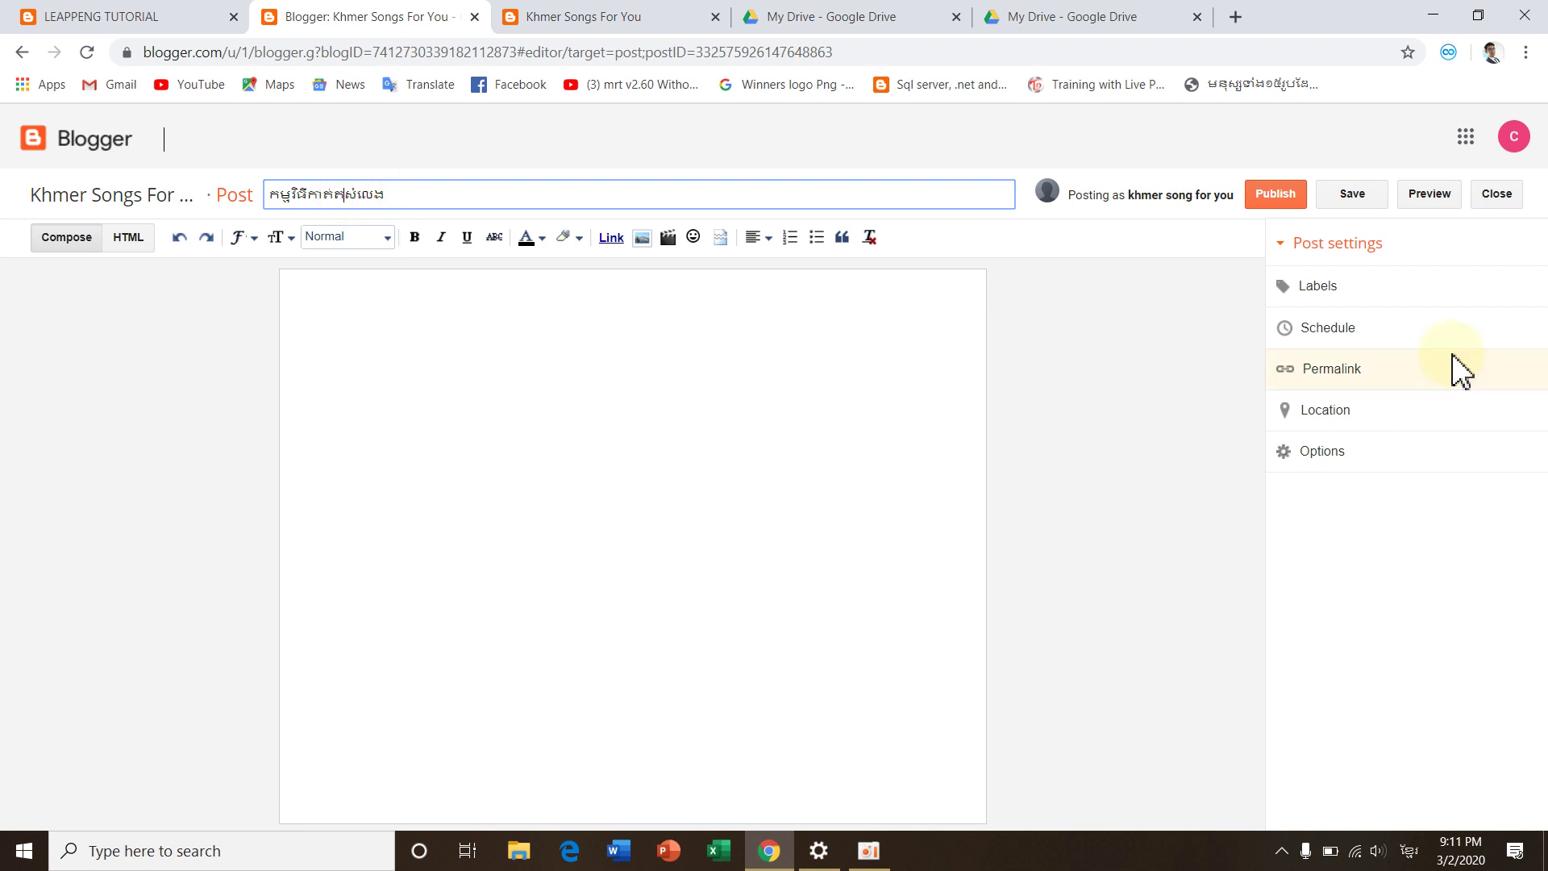
Start adding an image to the post body by opening the file chooser for an upload from the computer
click(749, 327)
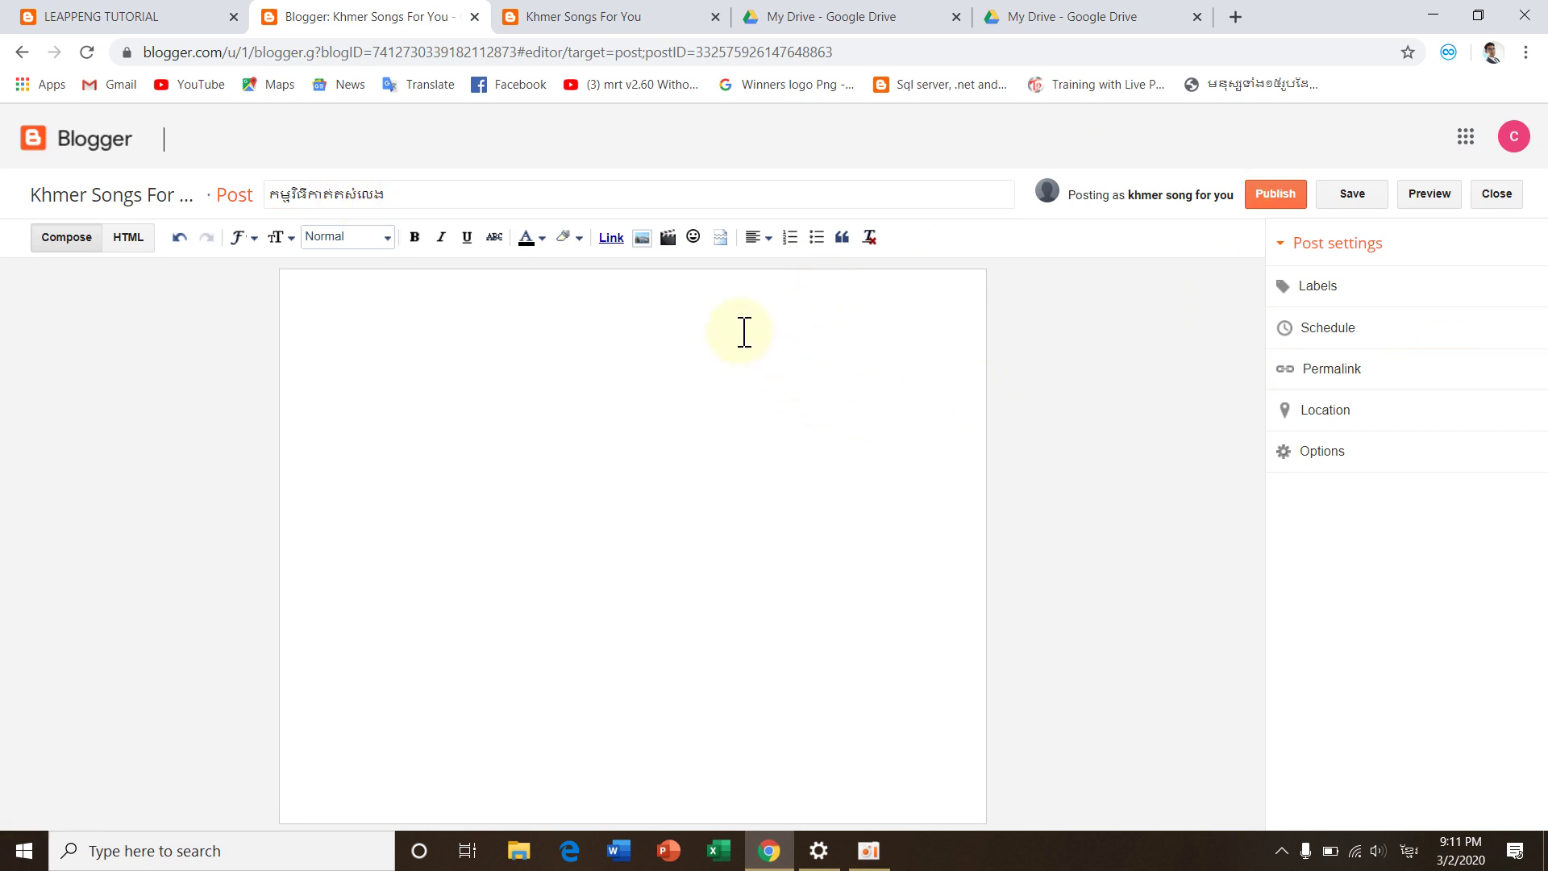
click(643, 238)
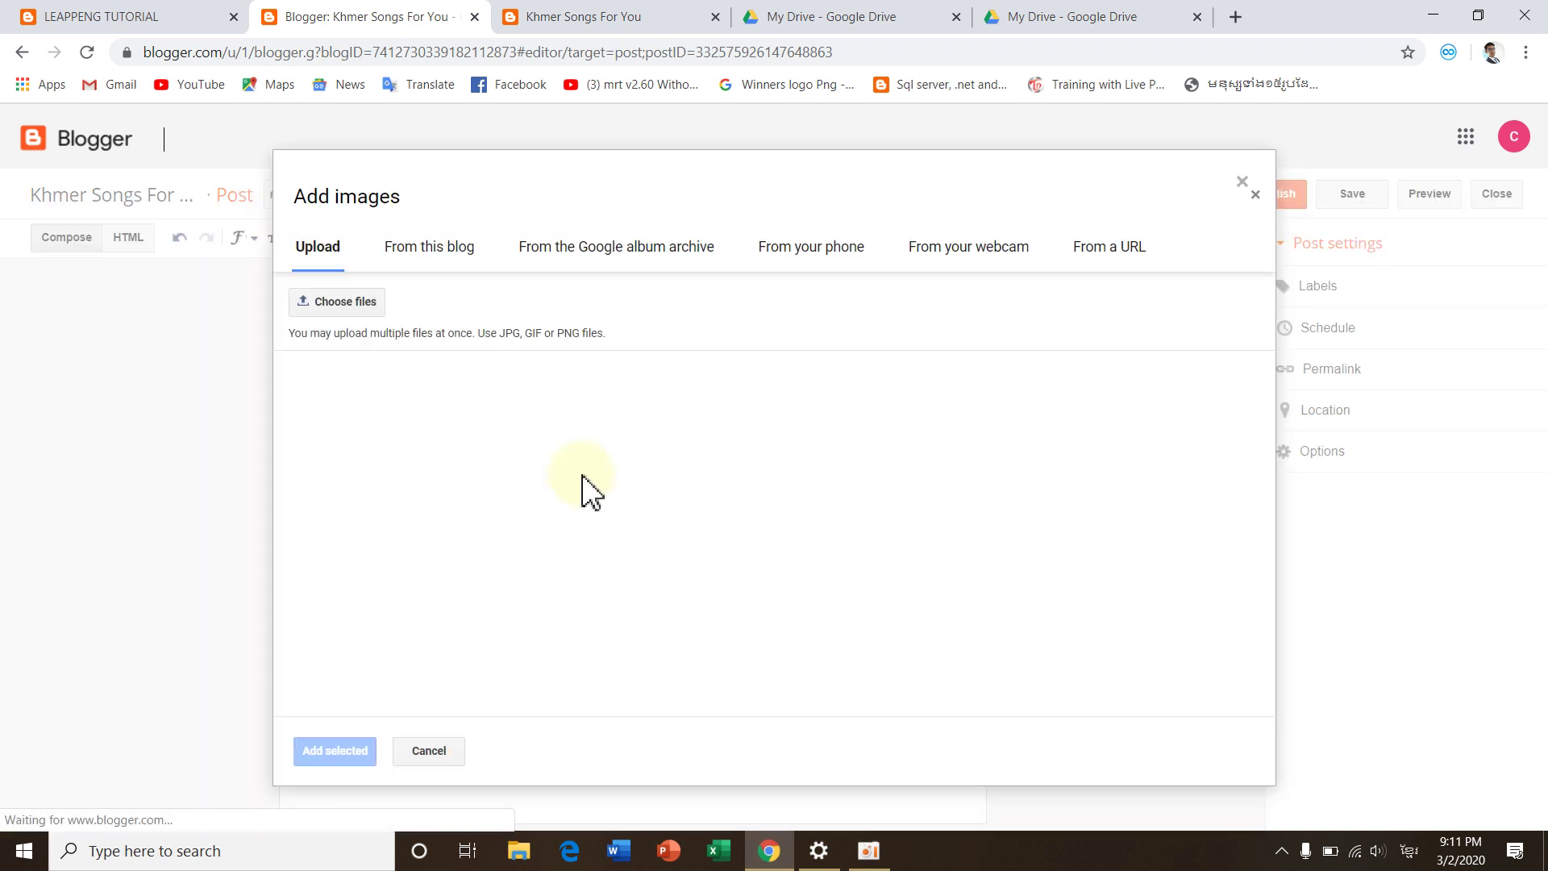
click(331, 301)
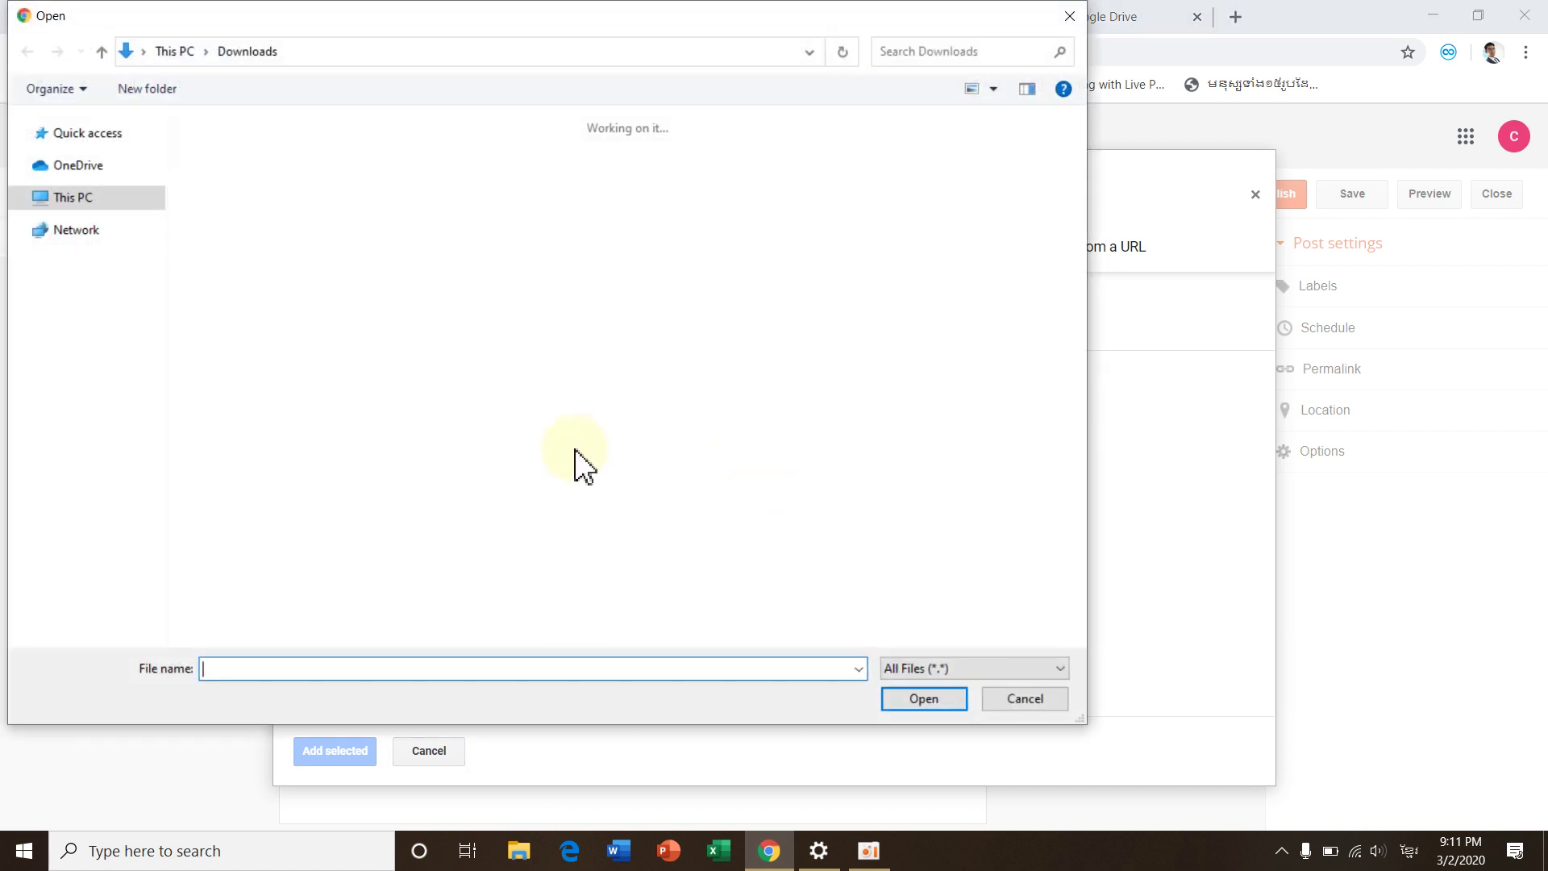